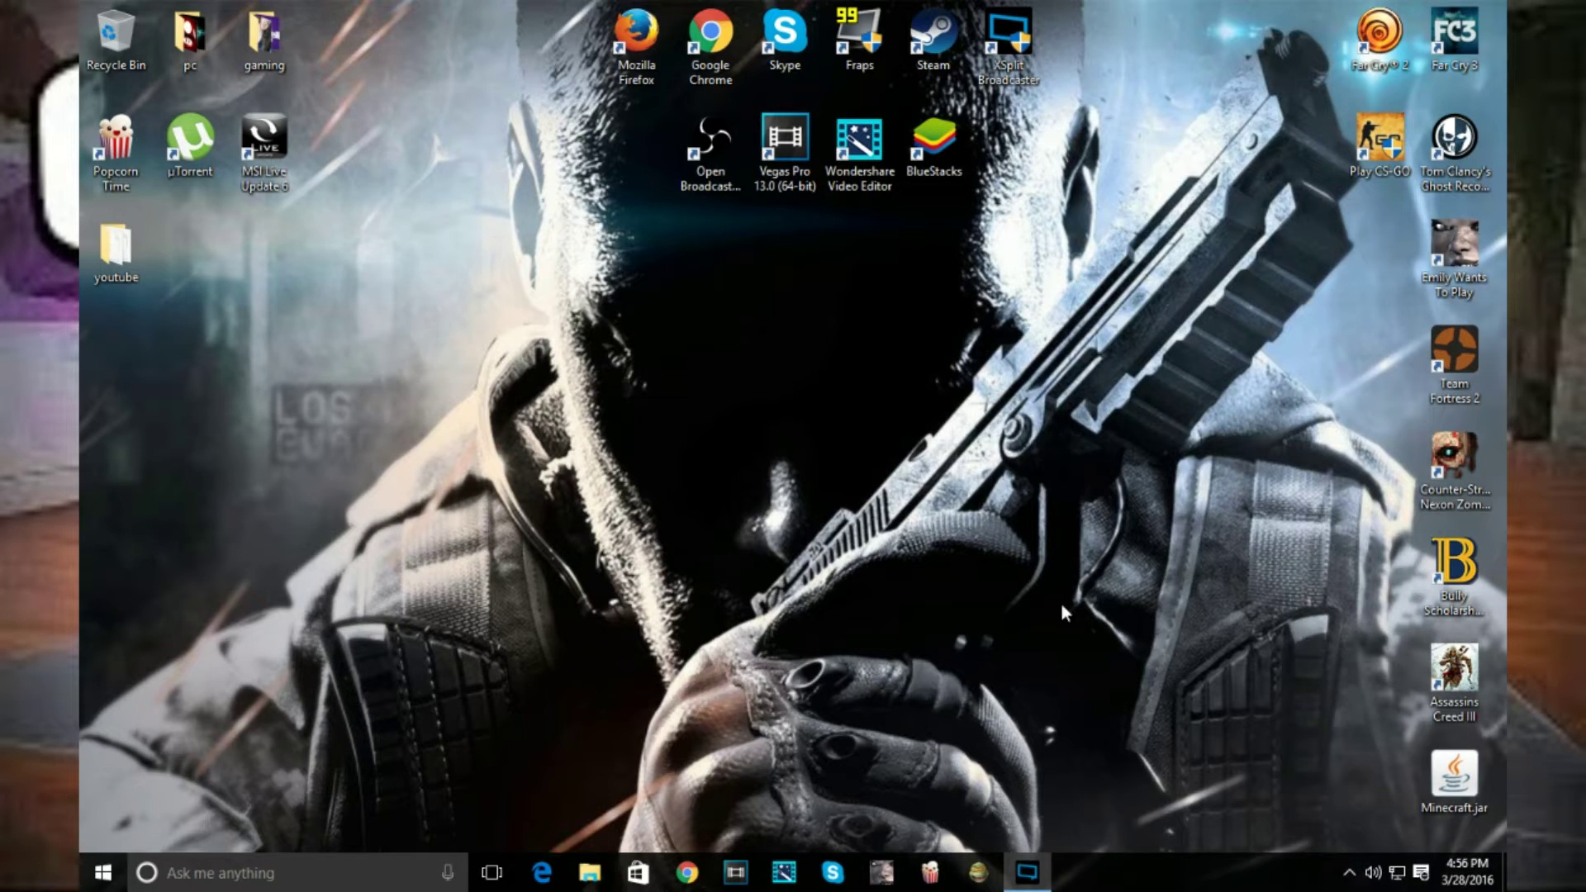
# Step: Open AVG AntiVirus from the tray, confirm in Reports that the latest update succeeded, and close it
pyautogui.click(1349, 872)
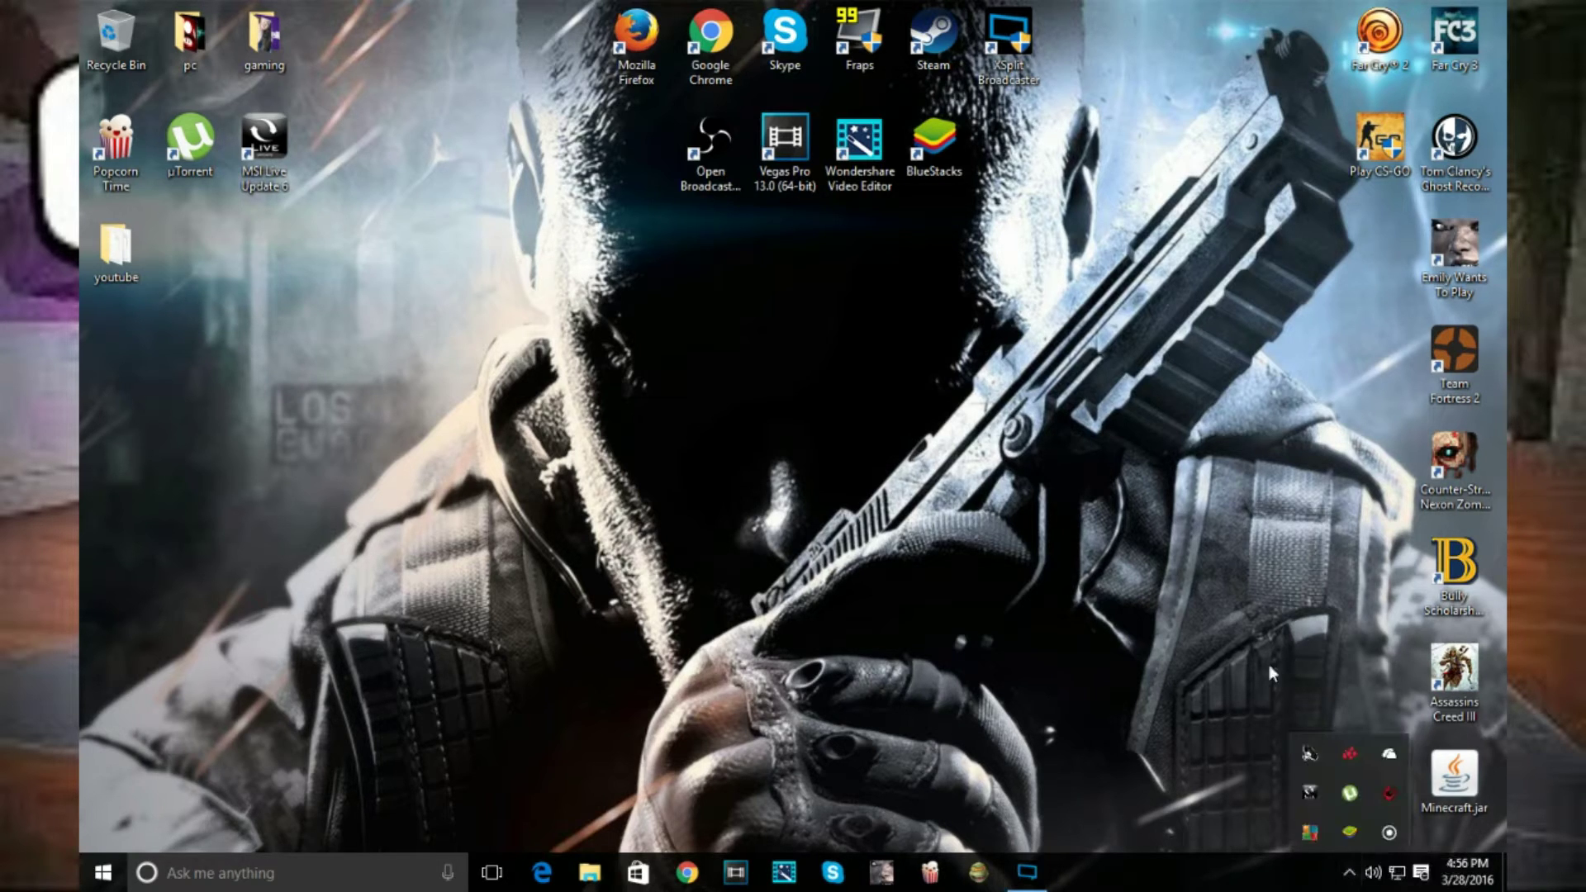
pyautogui.doubleClick(1308, 833)
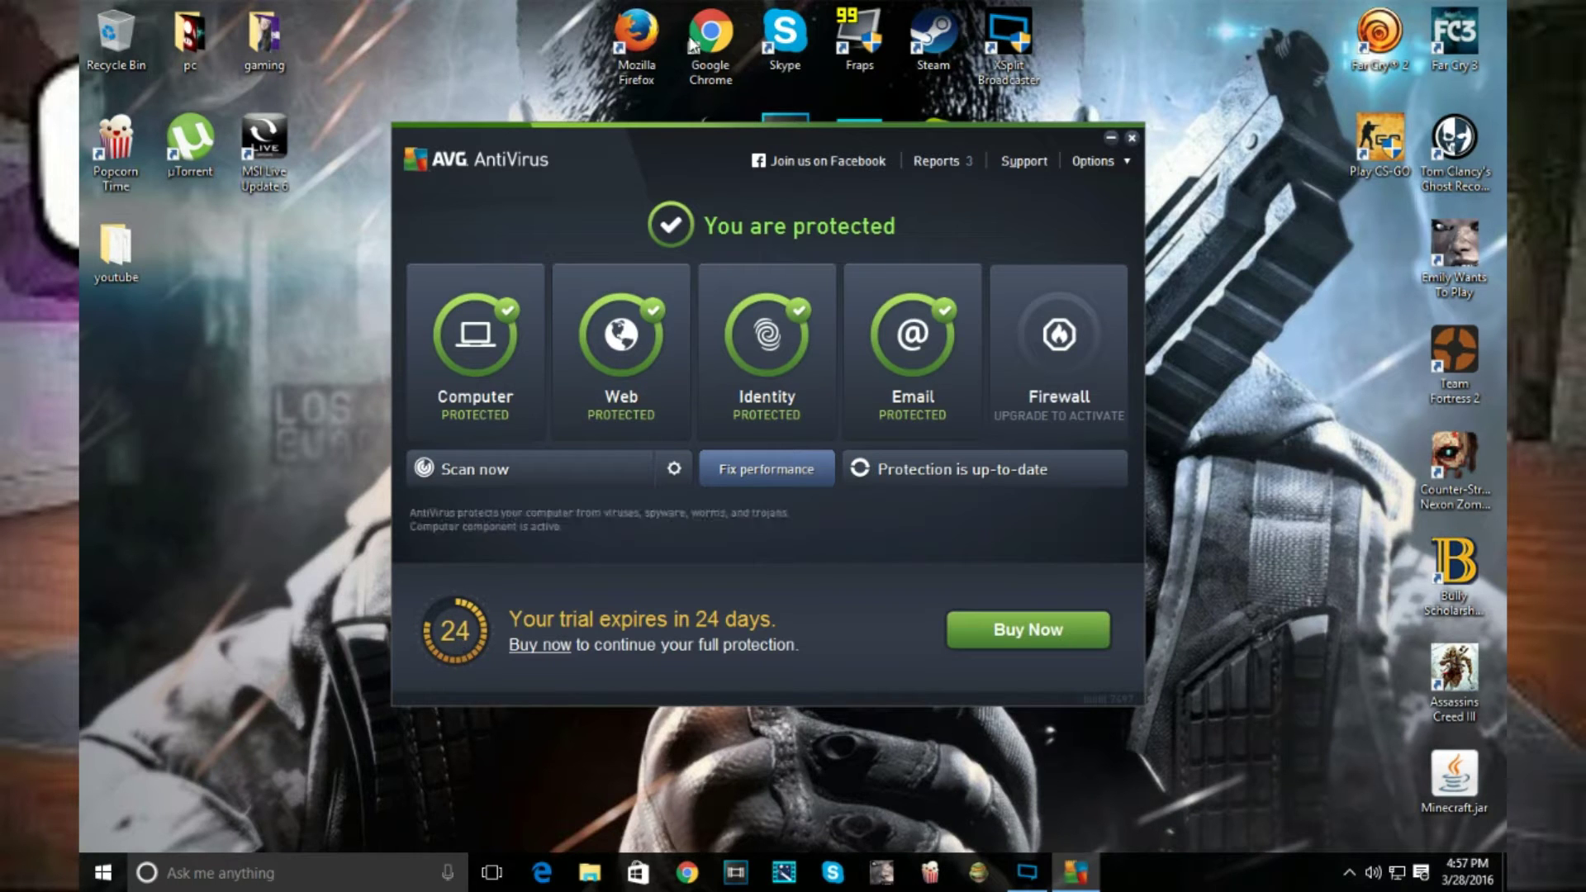
pyautogui.moveTo(657, 161)
pyautogui.mouseDown()
pyautogui.moveTo(710, 185)
pyautogui.moveTo(659, 171)
pyautogui.mouseUp()
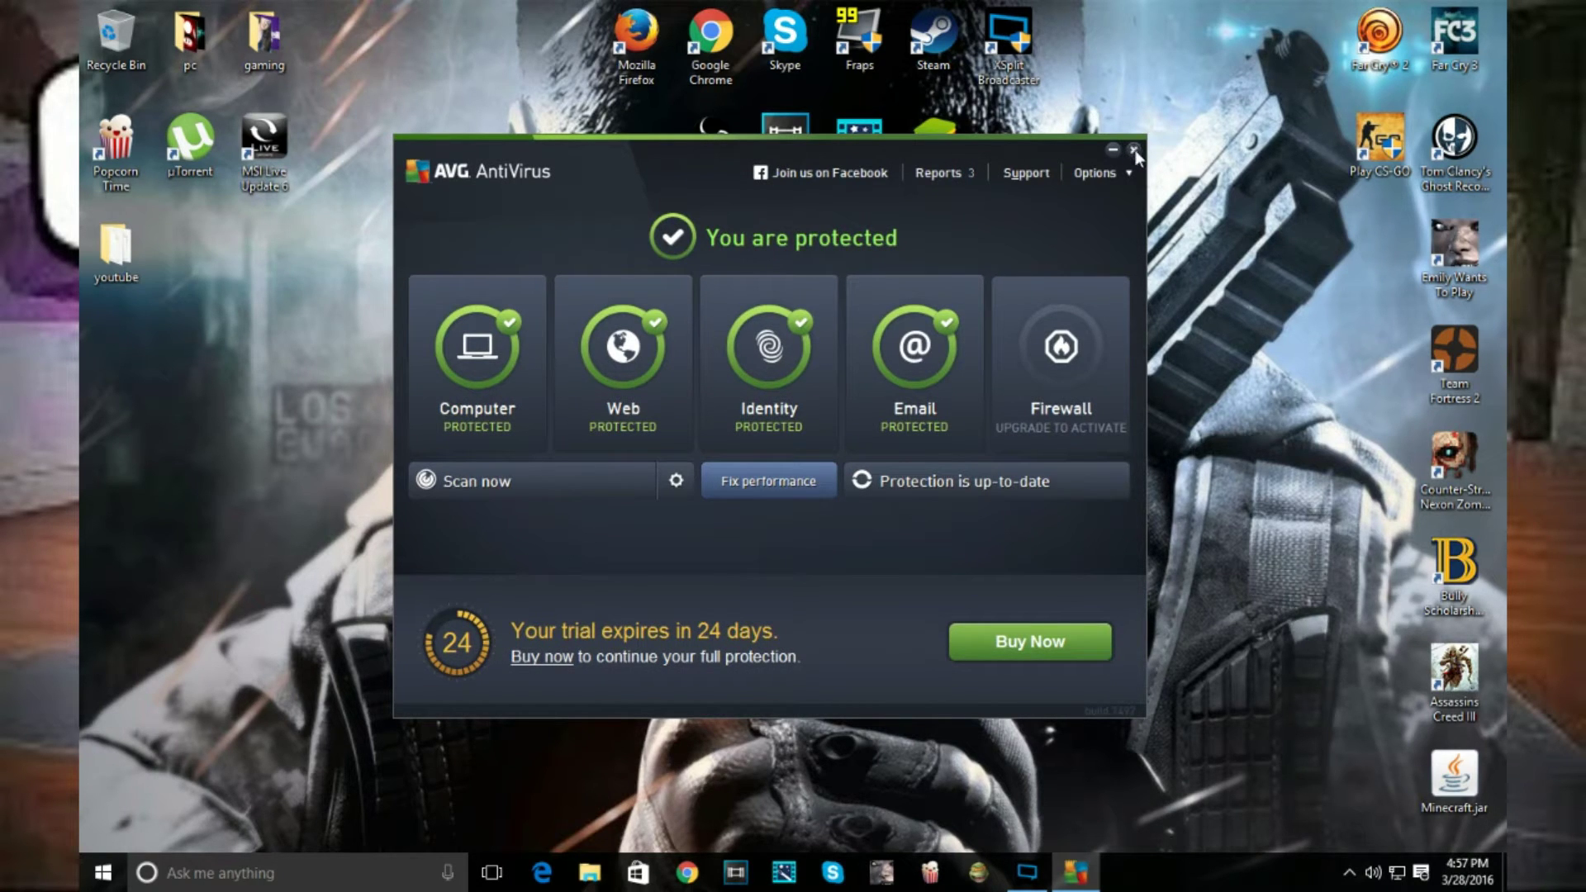
pyautogui.click(935, 175)
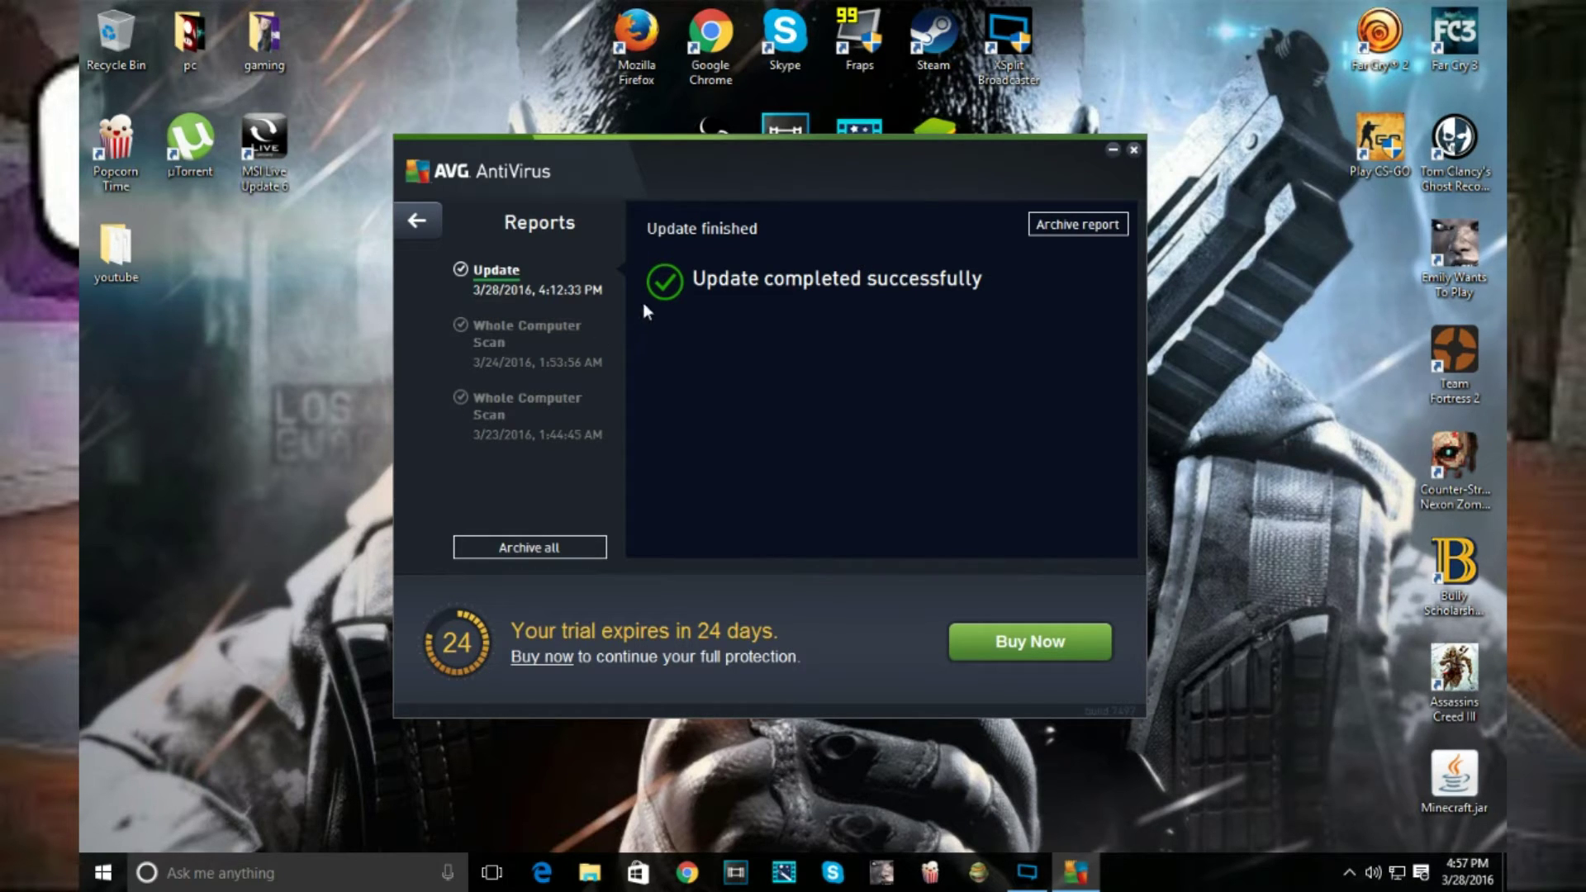
pyautogui.click(1132, 152)
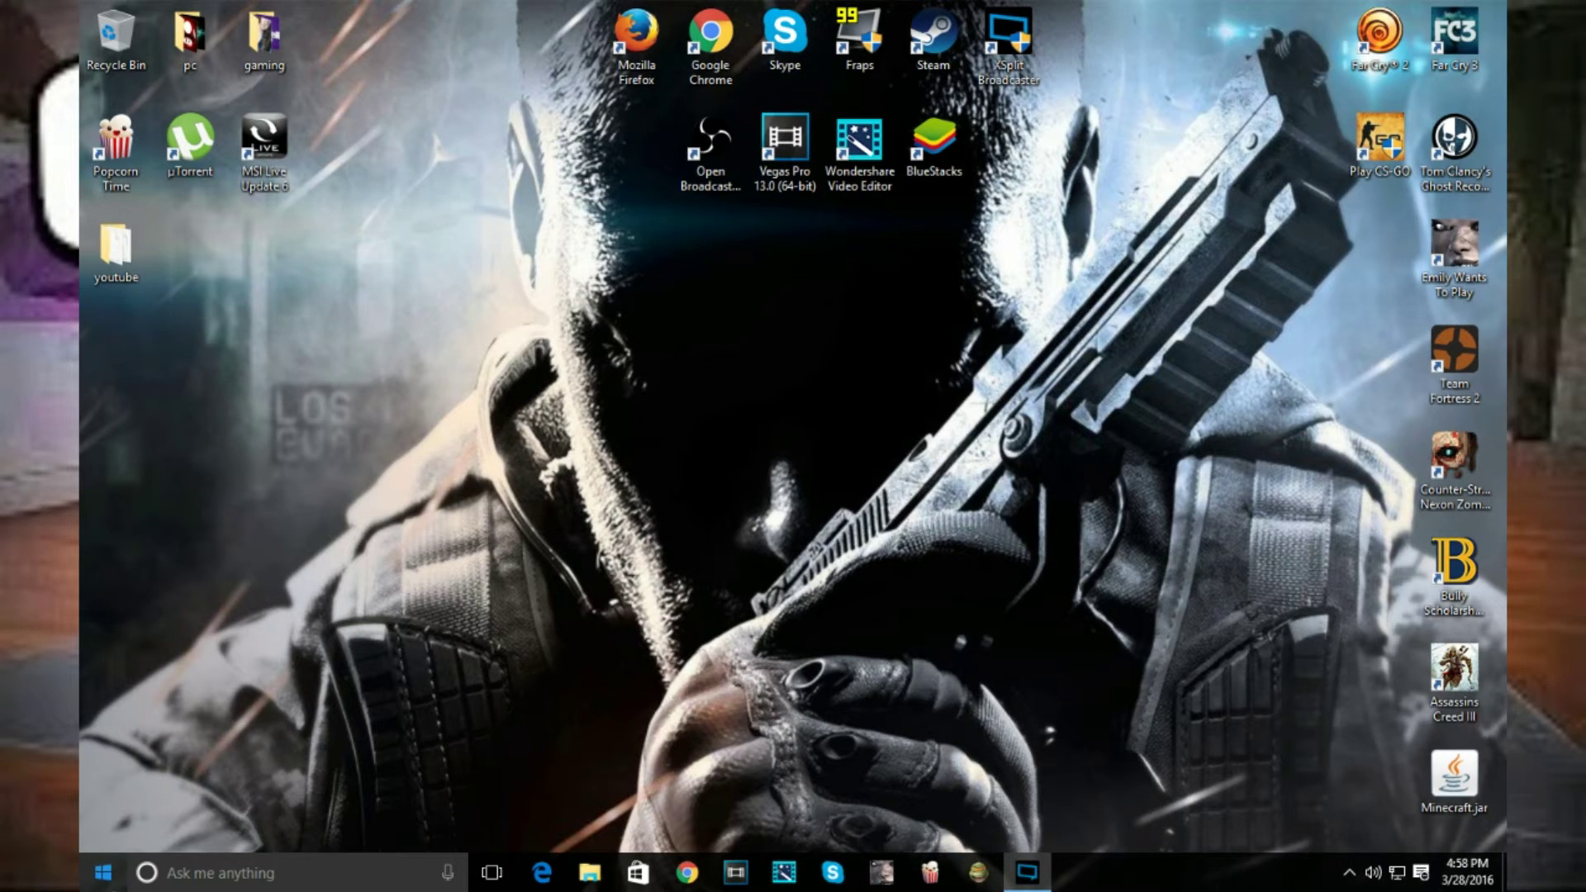
pyautogui.click(102, 872)
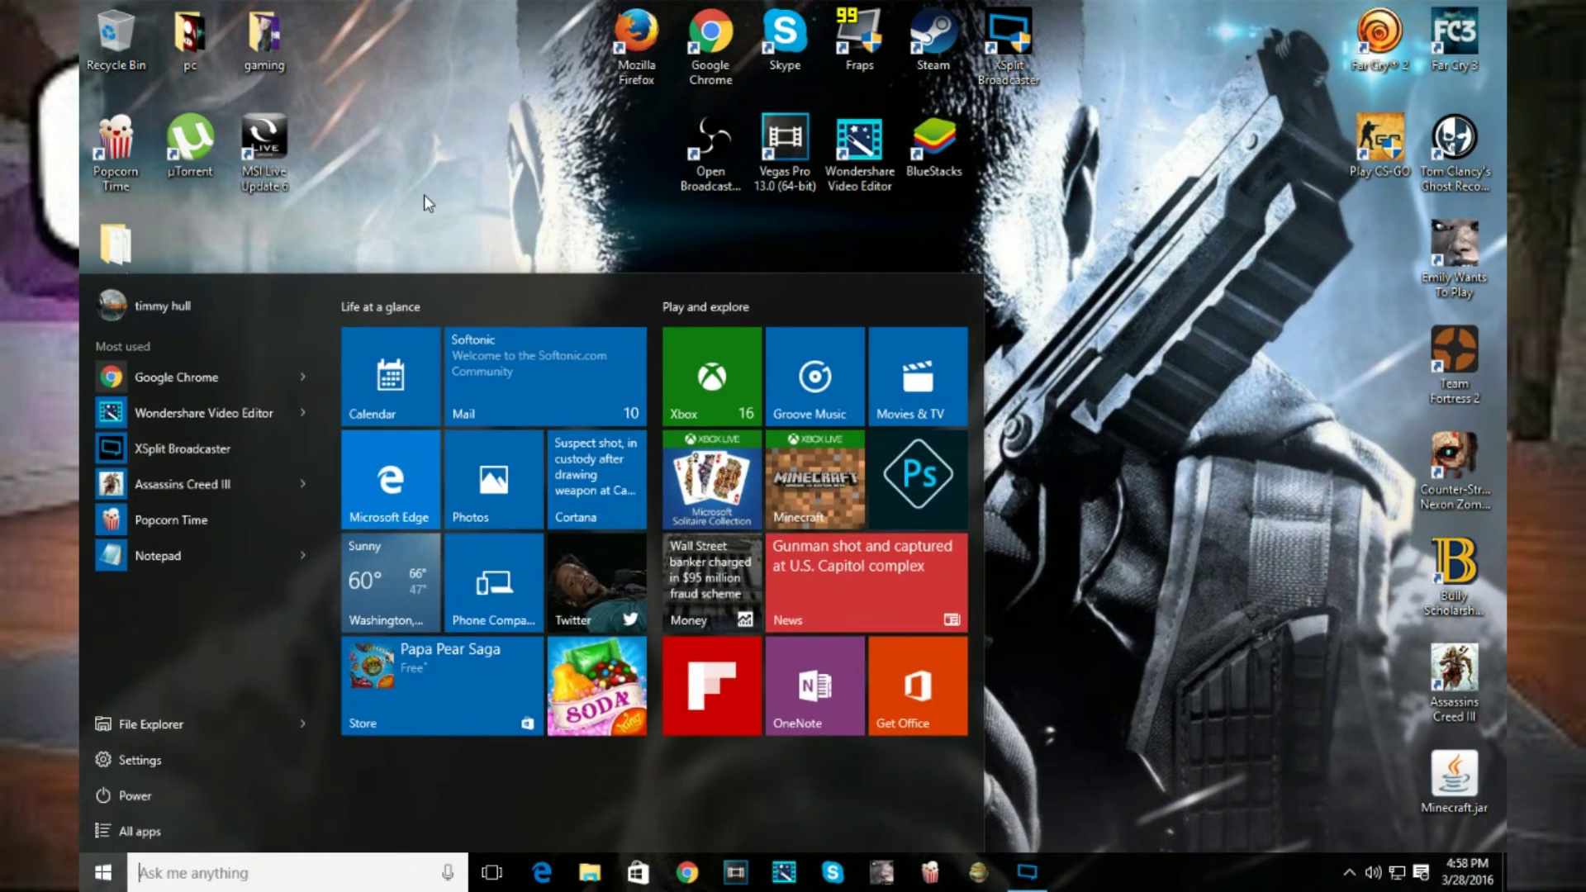
# Step: Search the Start menu for 'run' and launch the Run app
pyautogui.click(424, 195)
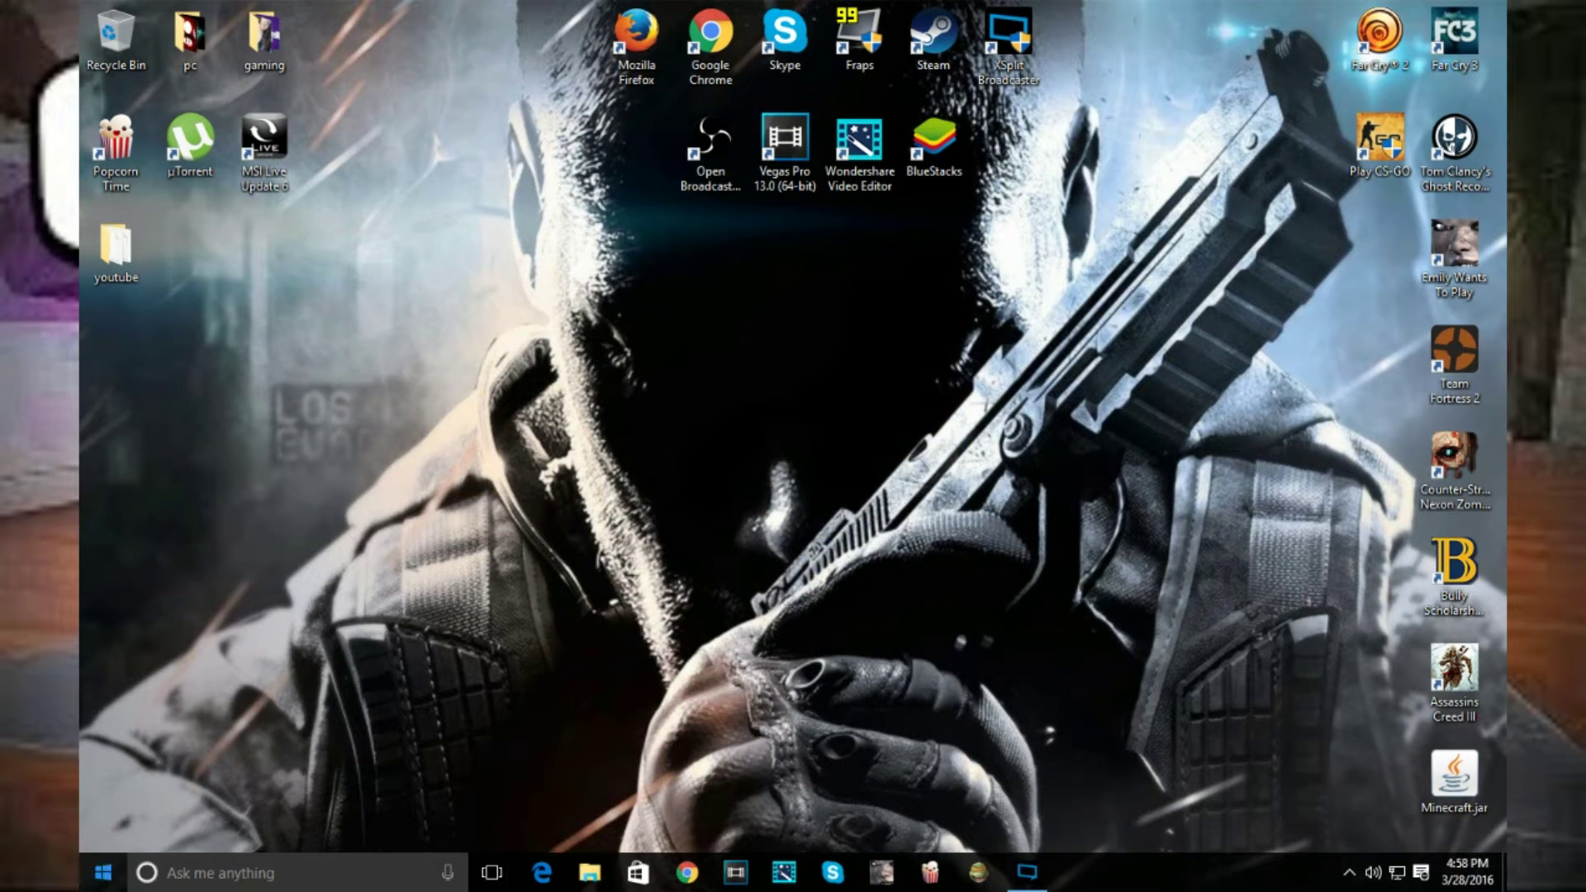
pyautogui.click(102, 872)
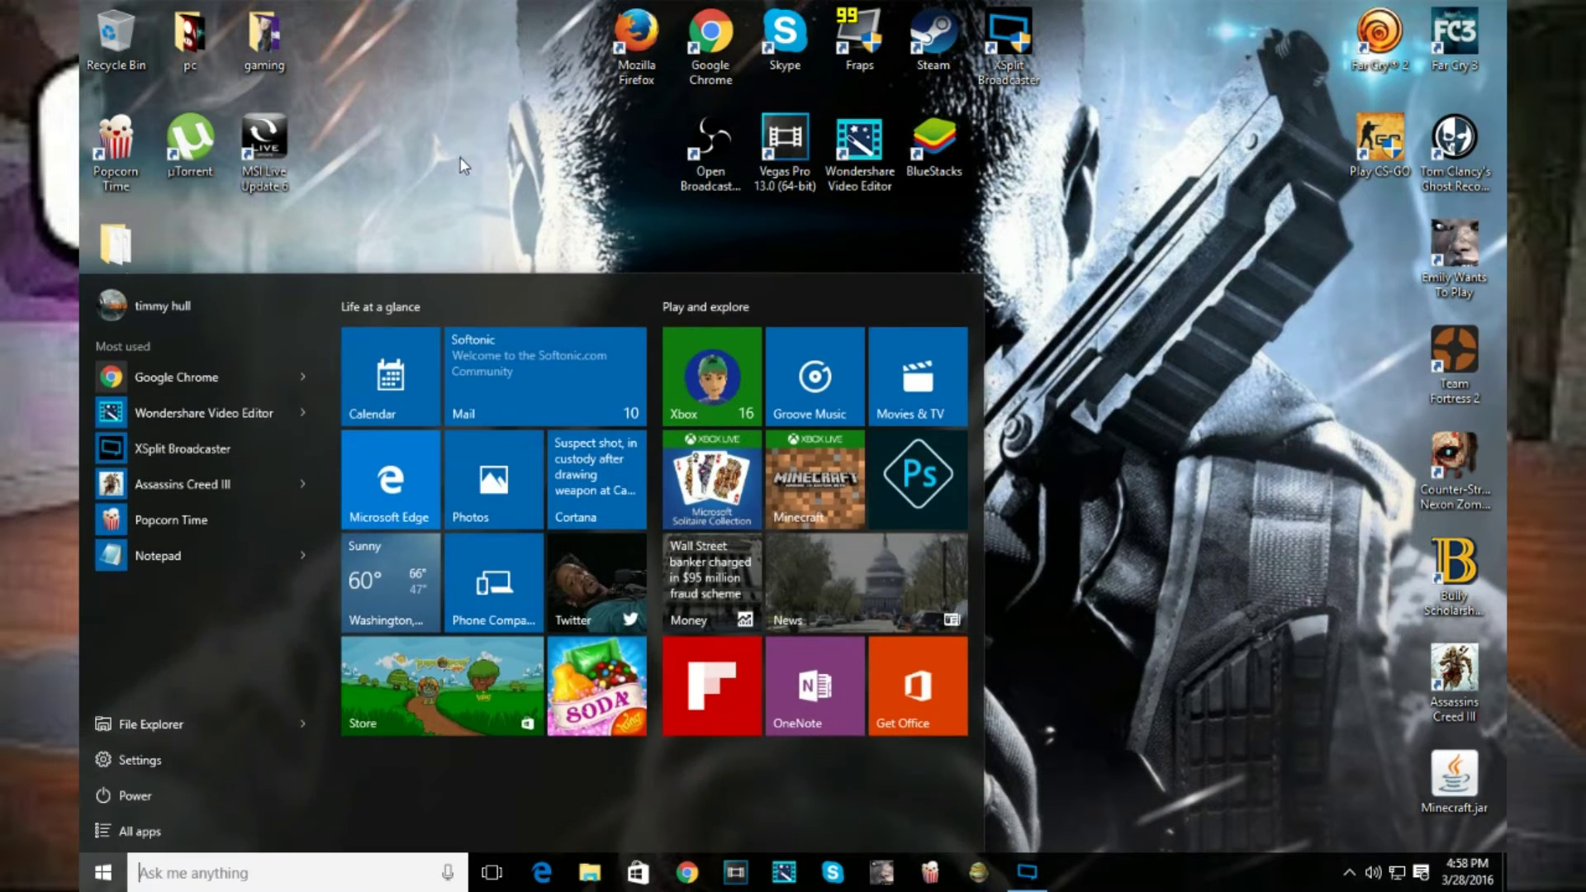
pyautogui.click(502, 161)
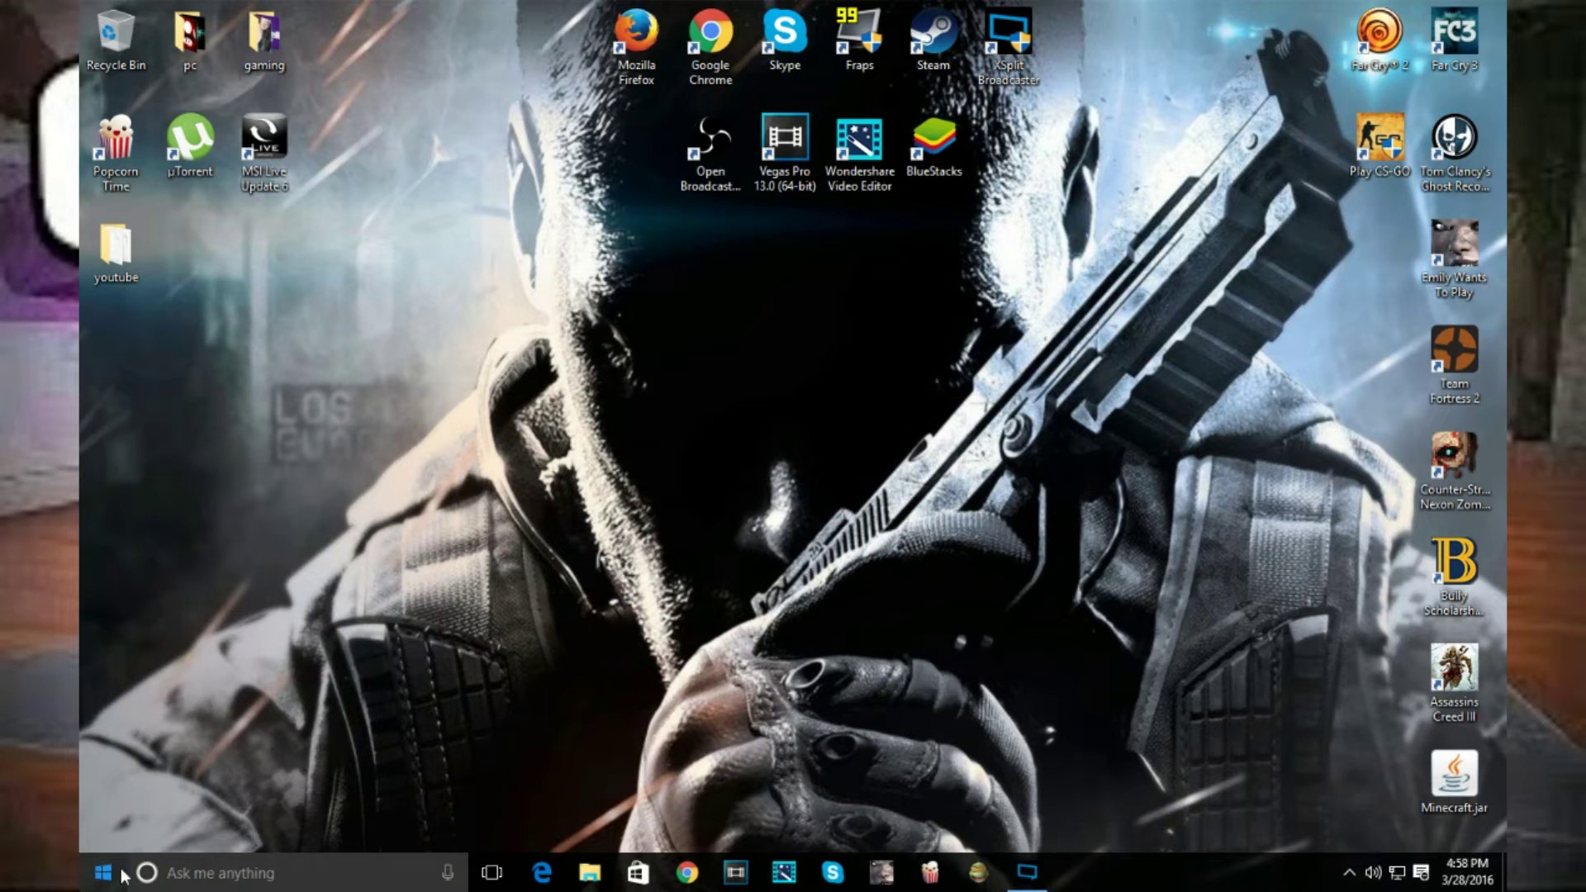
pyautogui.click(122, 874)
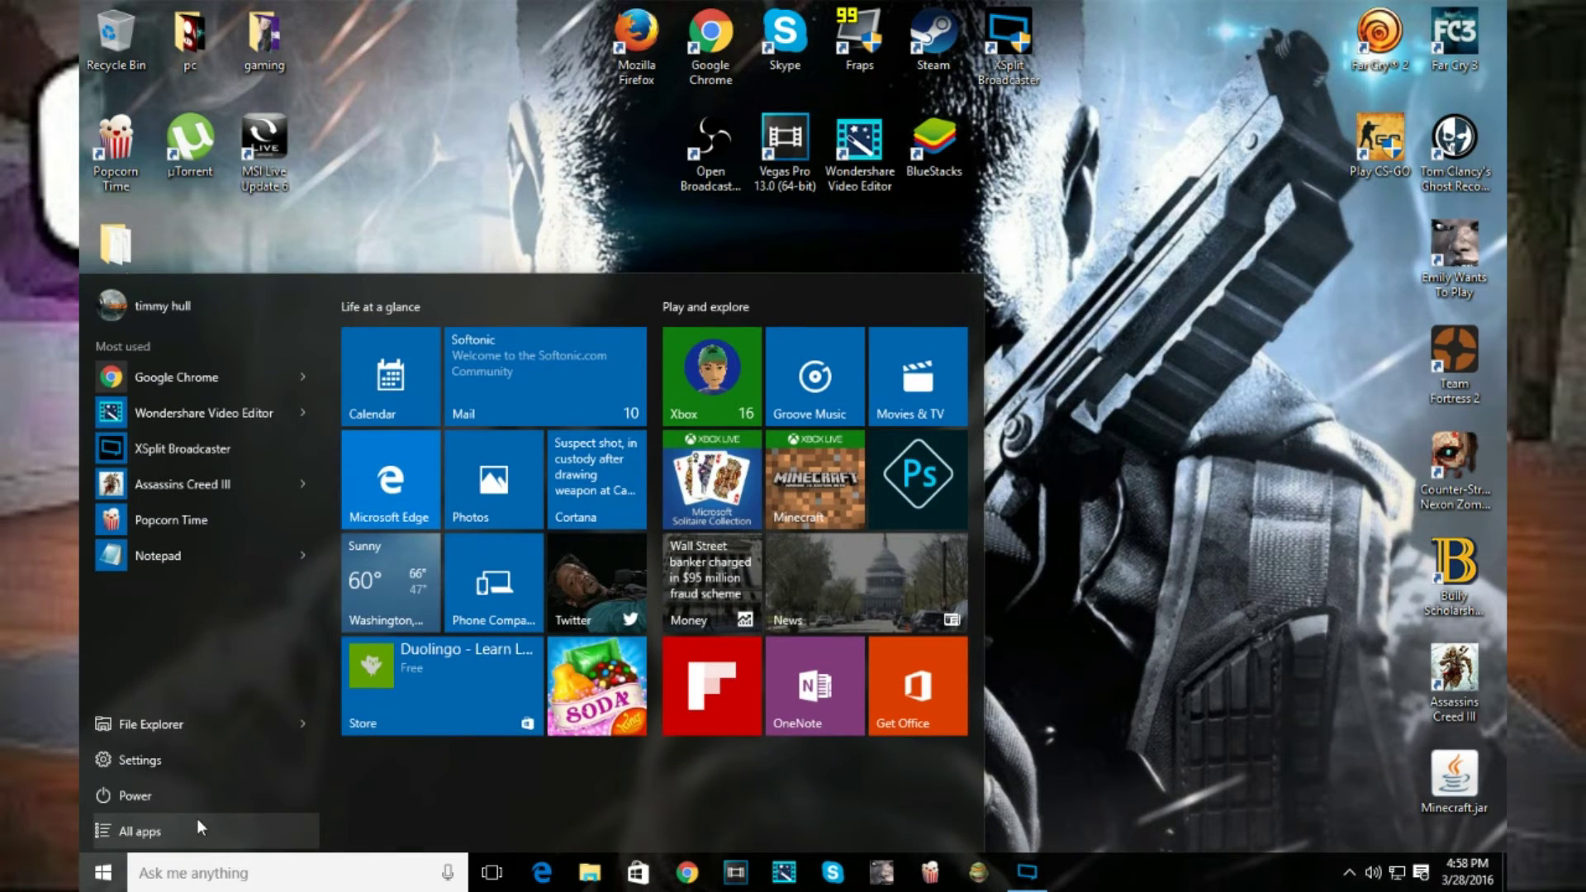
pyautogui.write('run')
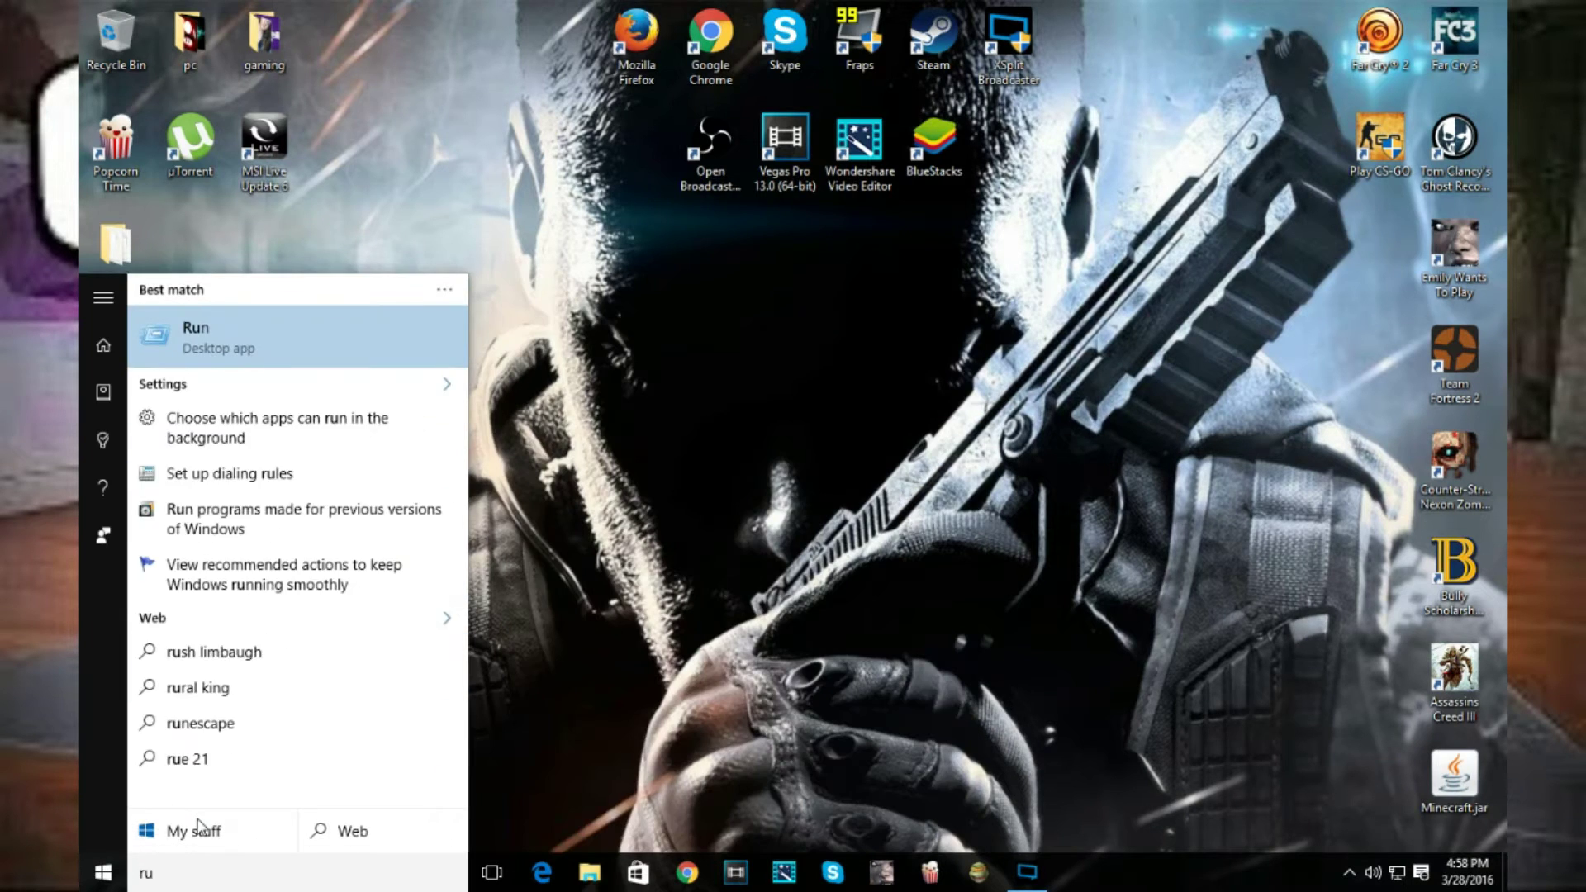
pyautogui.click(219, 335)
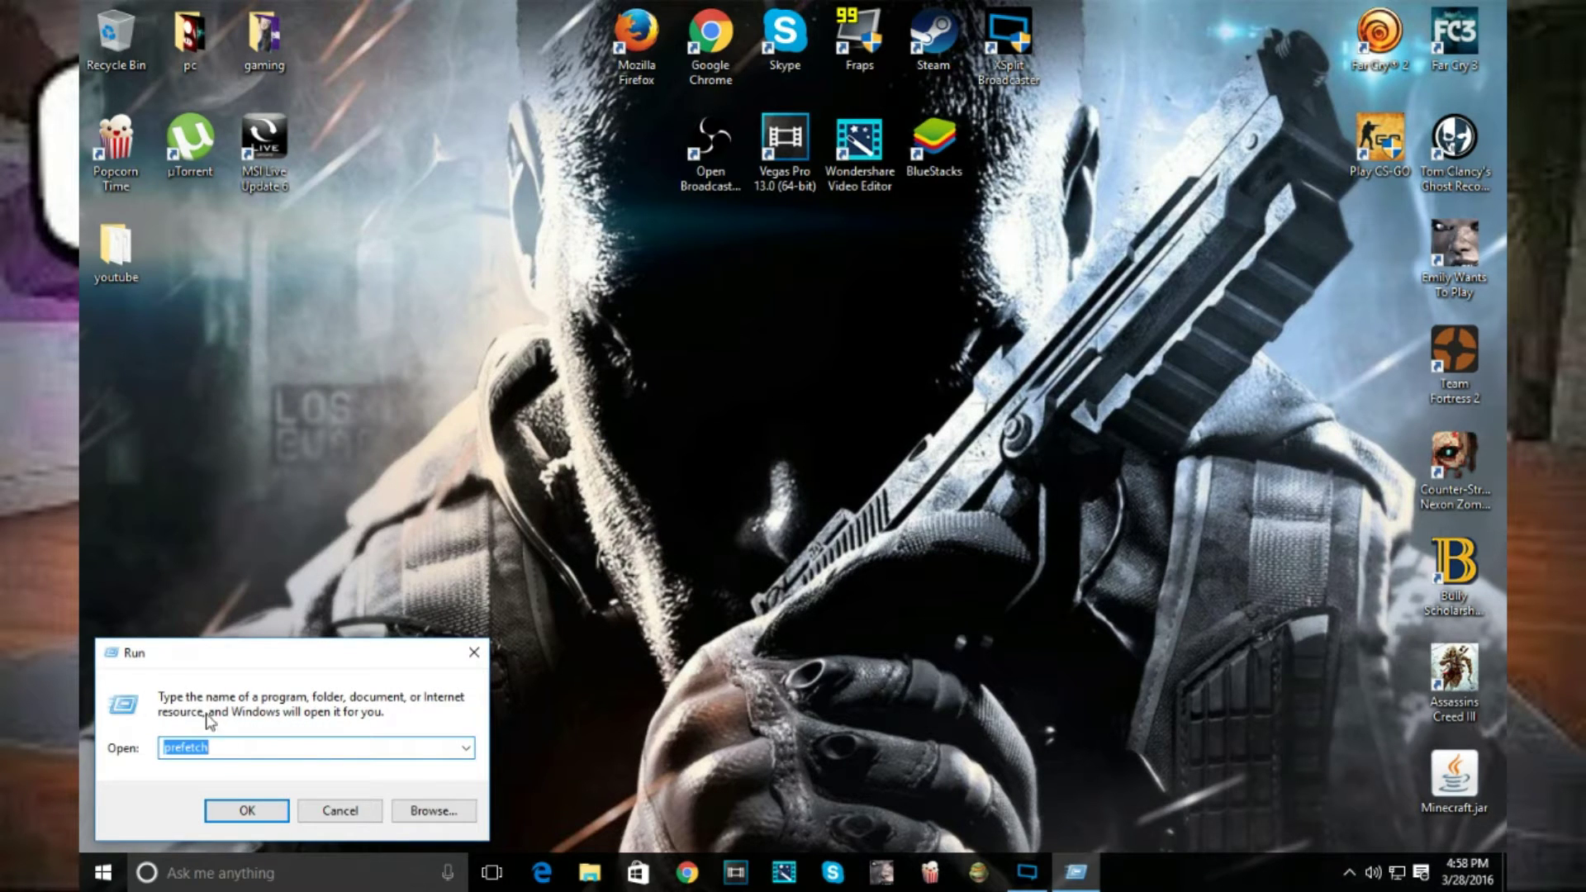
# Step: Run %temp% from the Run history to open the AppData\Local\Temp folder
pyautogui.click(466, 747)
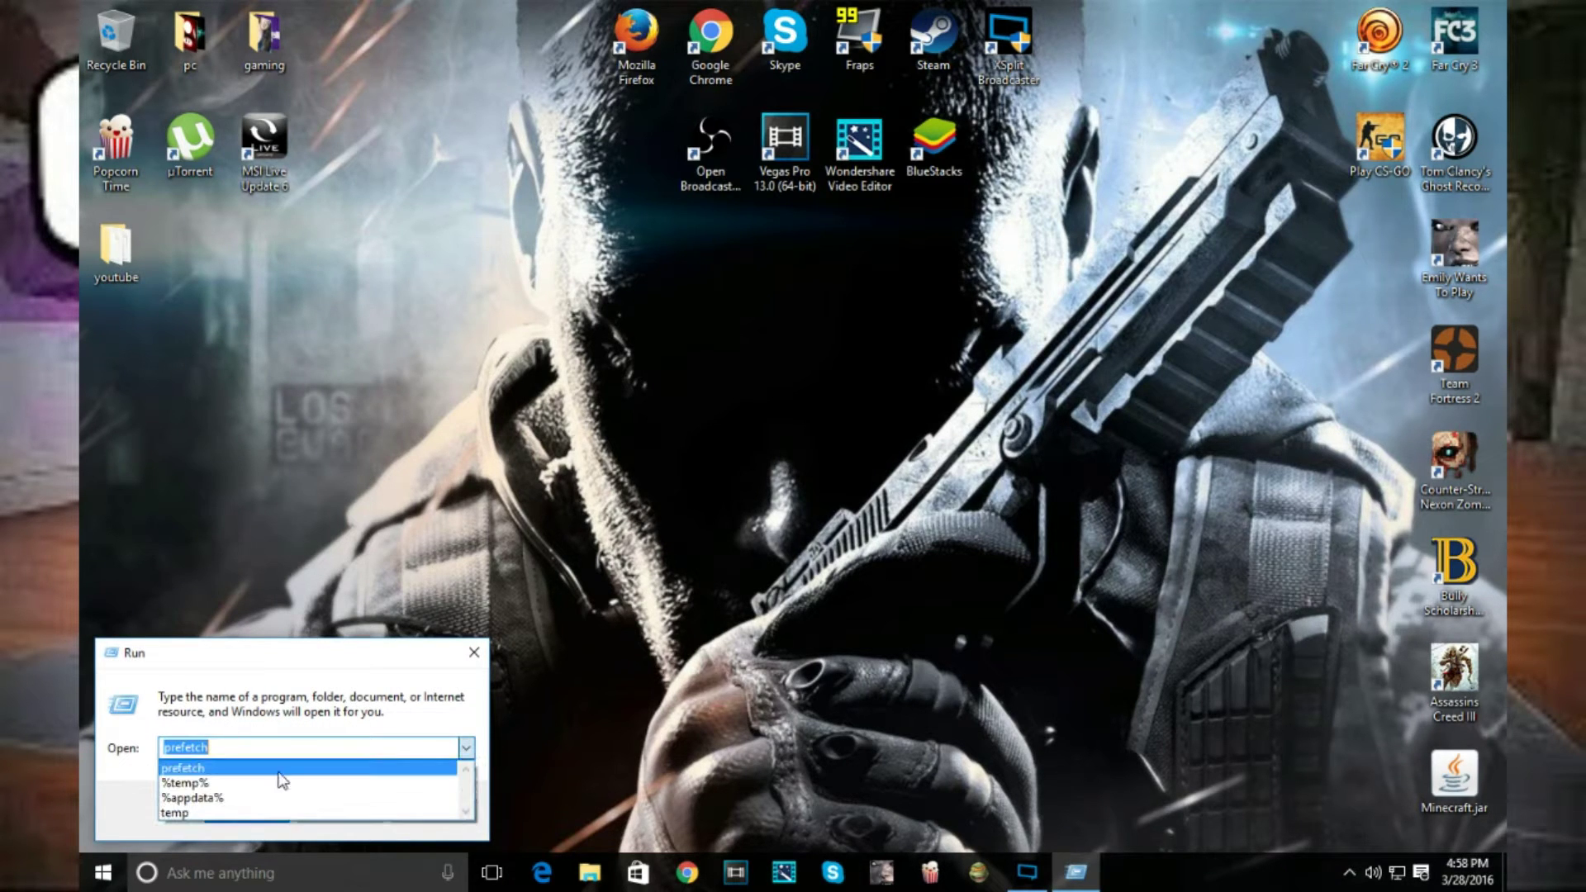
pyautogui.click(204, 783)
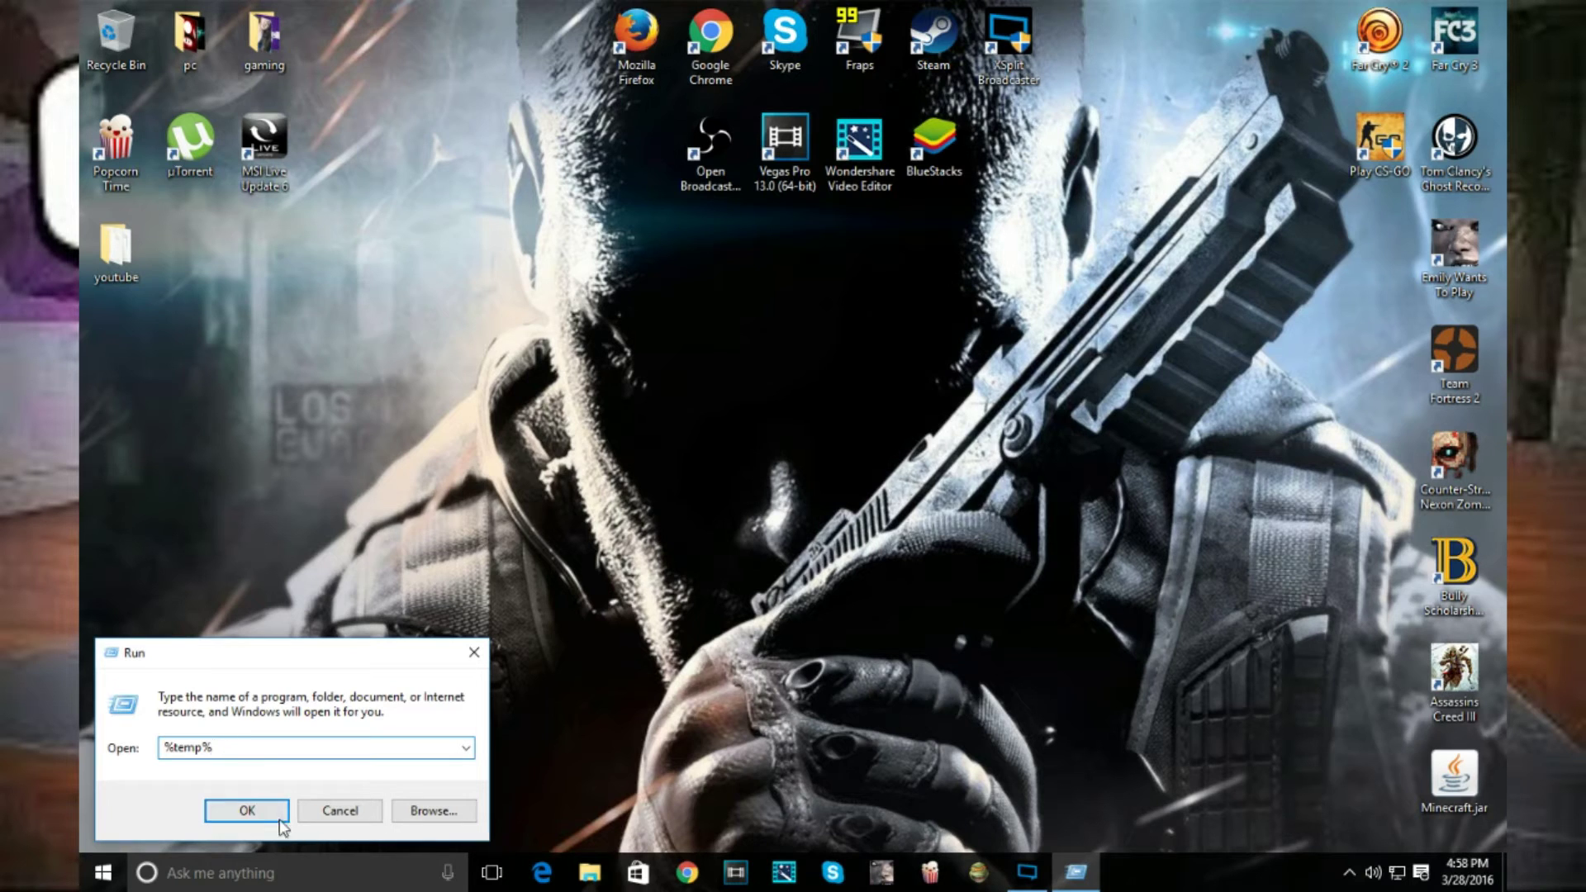
pyautogui.click(245, 811)
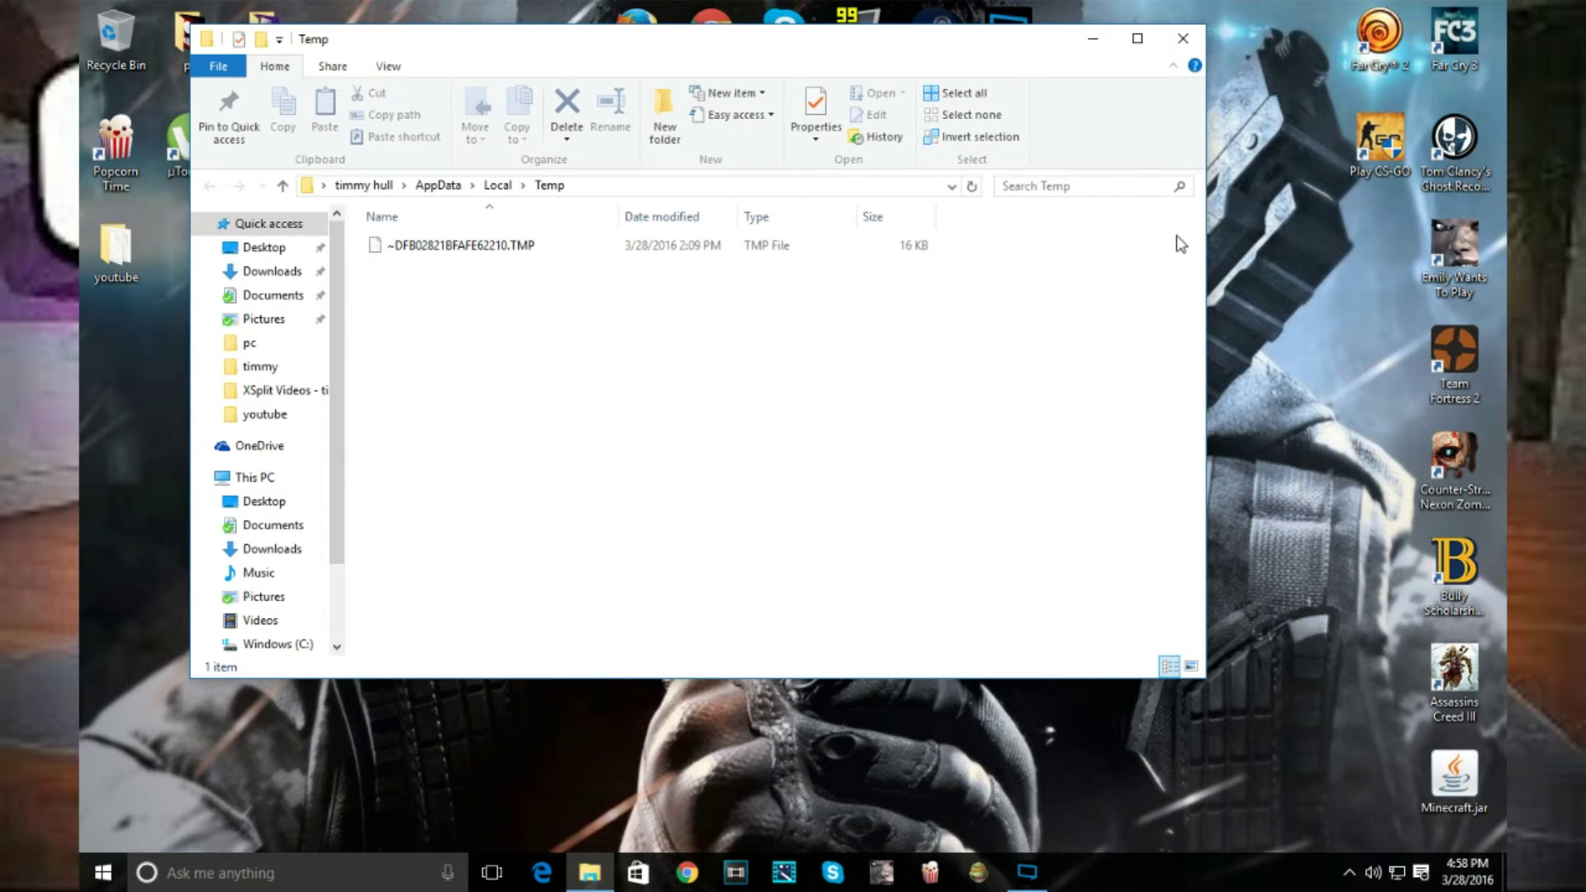
# Step: Delete the TMP file in Temp to the Recycle Bin, retrying when it is locked
pyautogui.moveTo(1179, 235); pyautogui.dragTo(537, 260)
pyautogui.rightClick(528, 260)
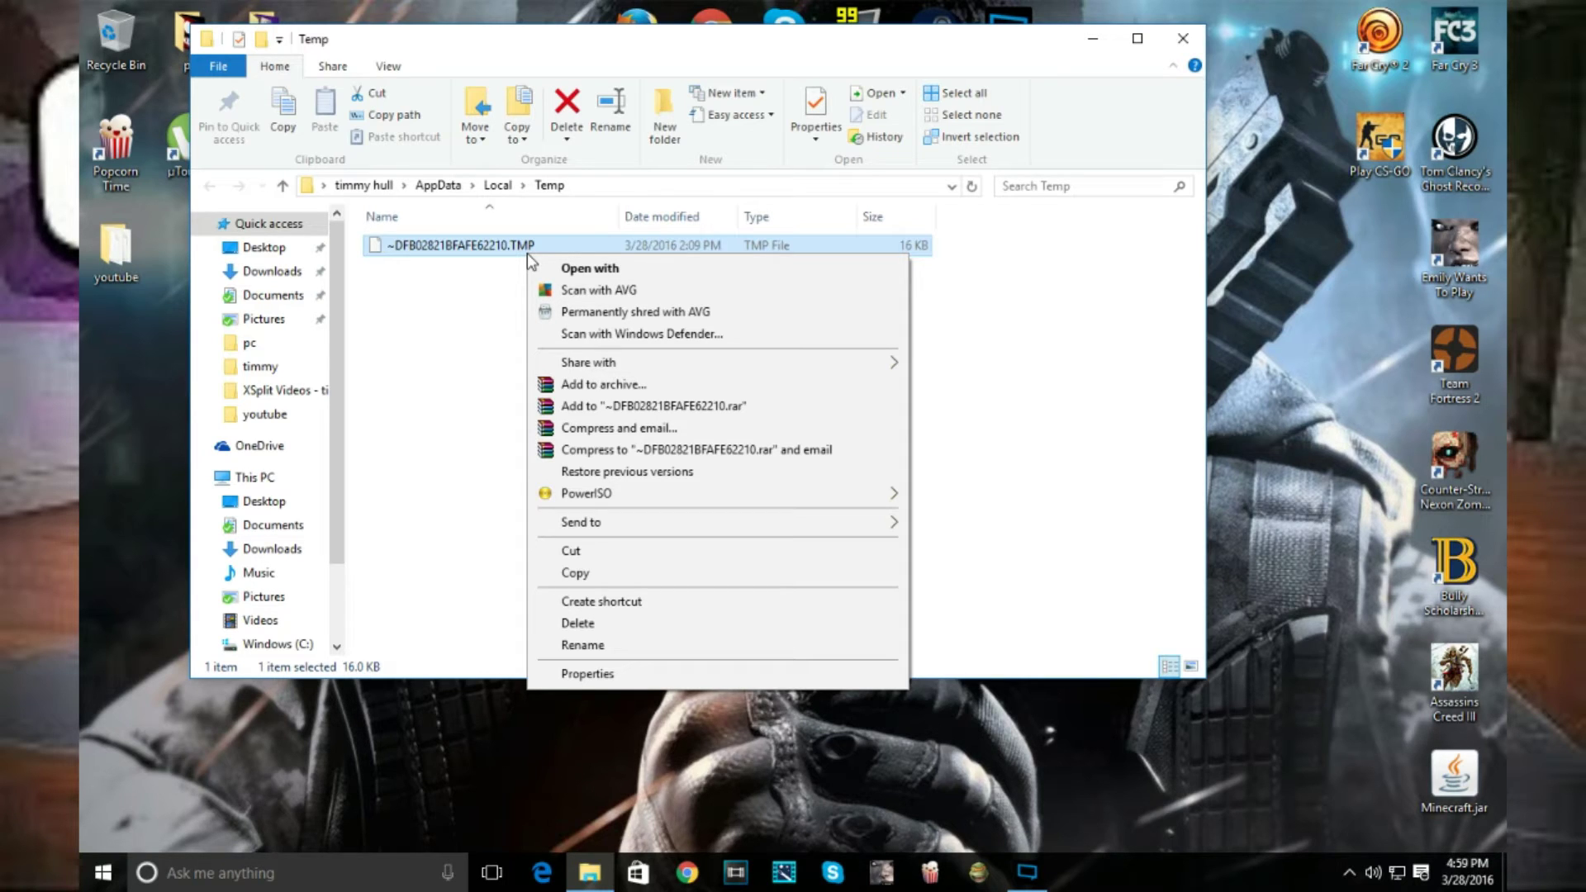
pyautogui.click(412, 349)
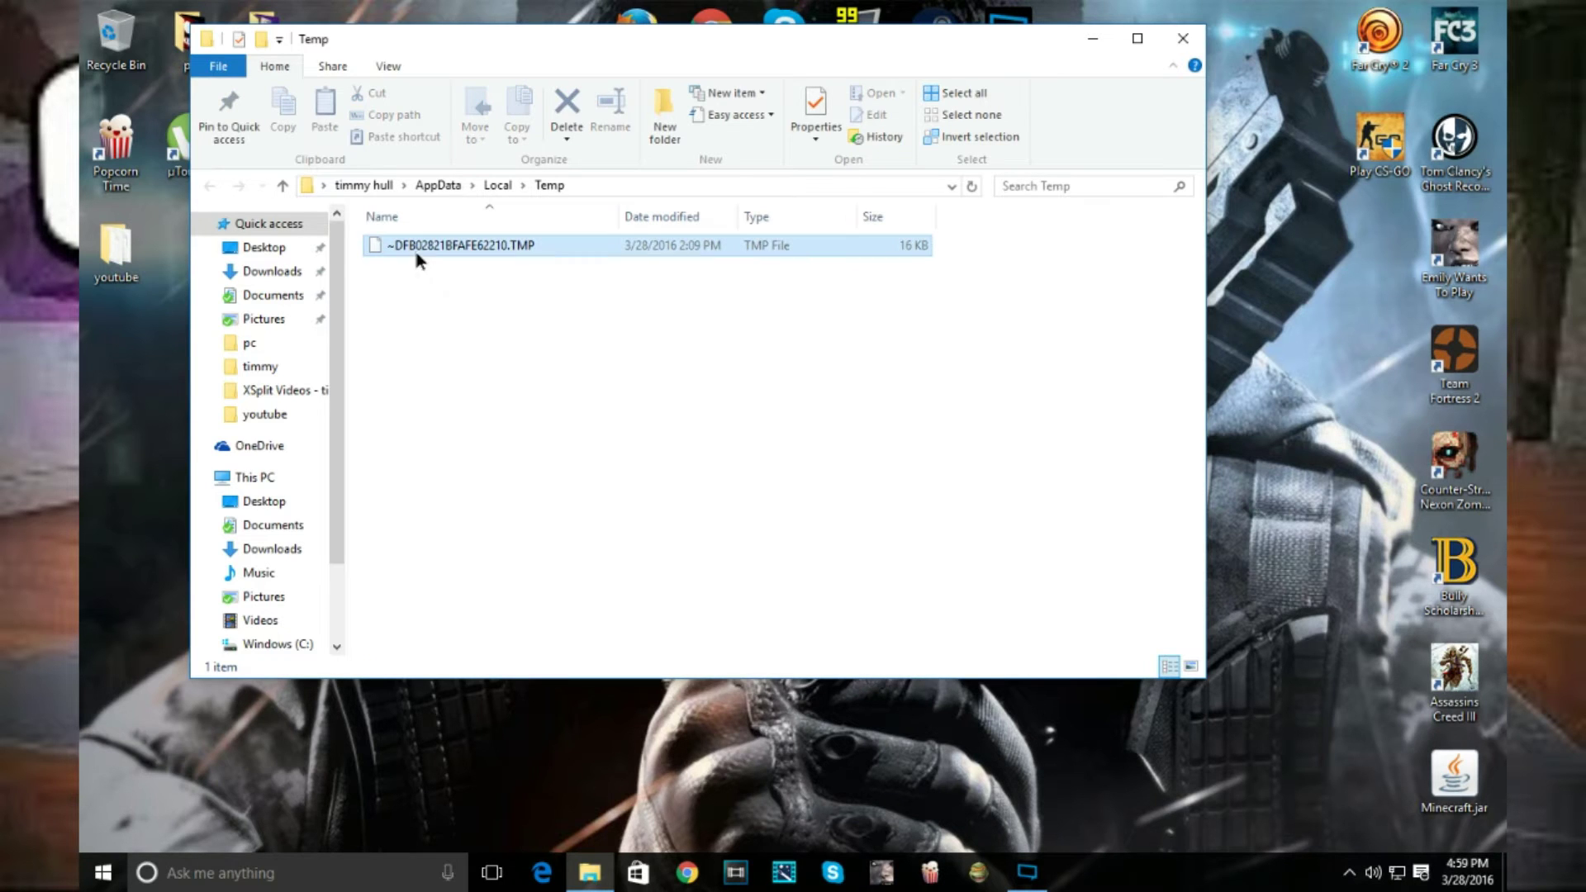
pyautogui.rightClick(417, 256)
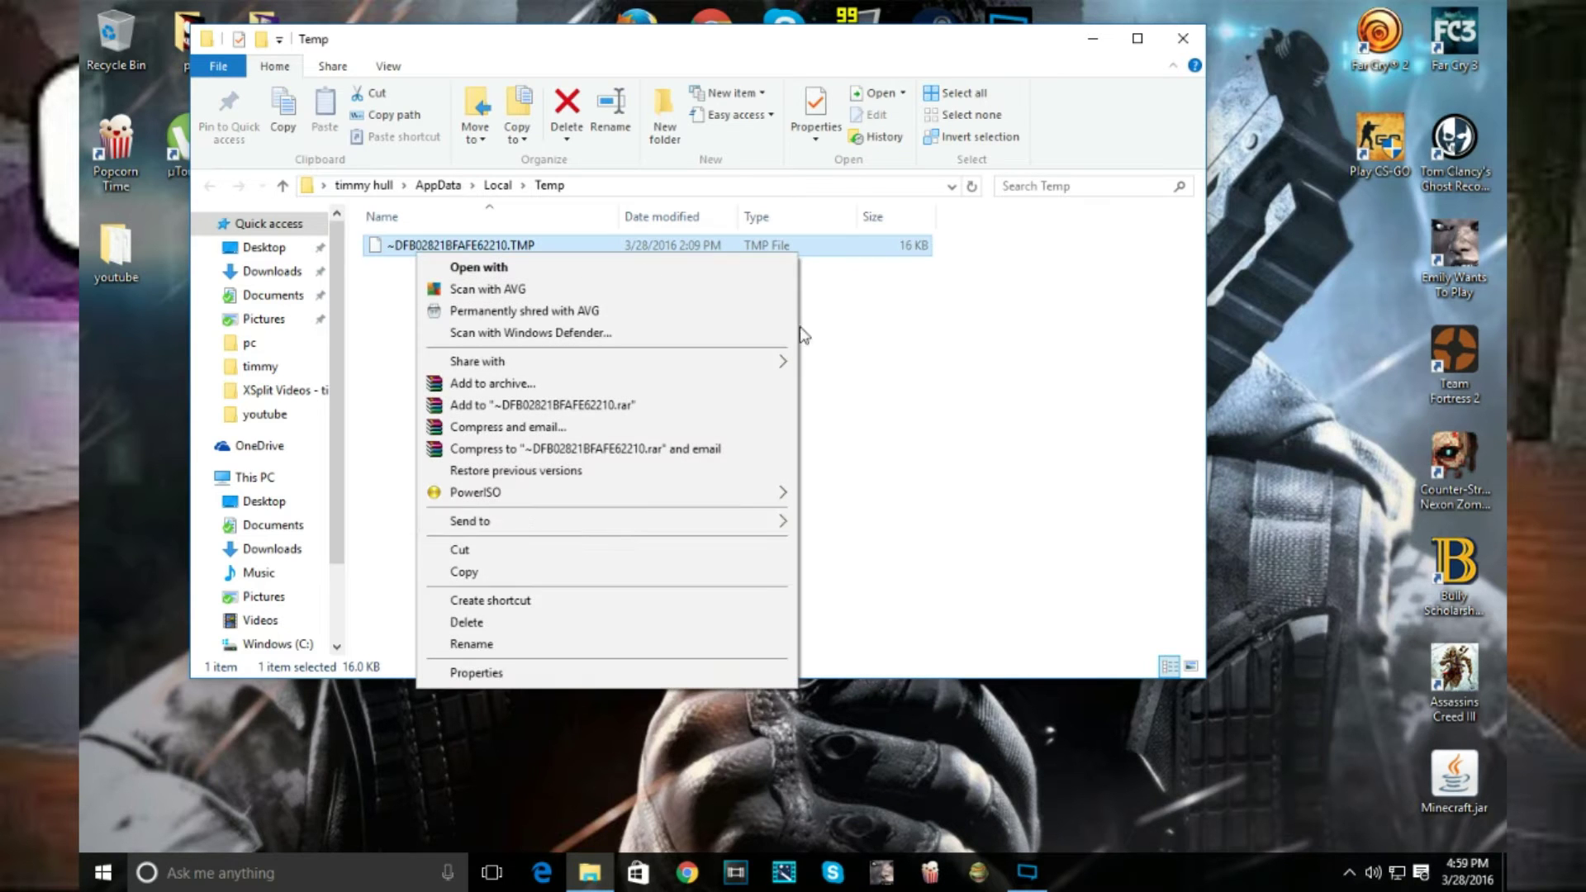
pyautogui.click(483, 623)
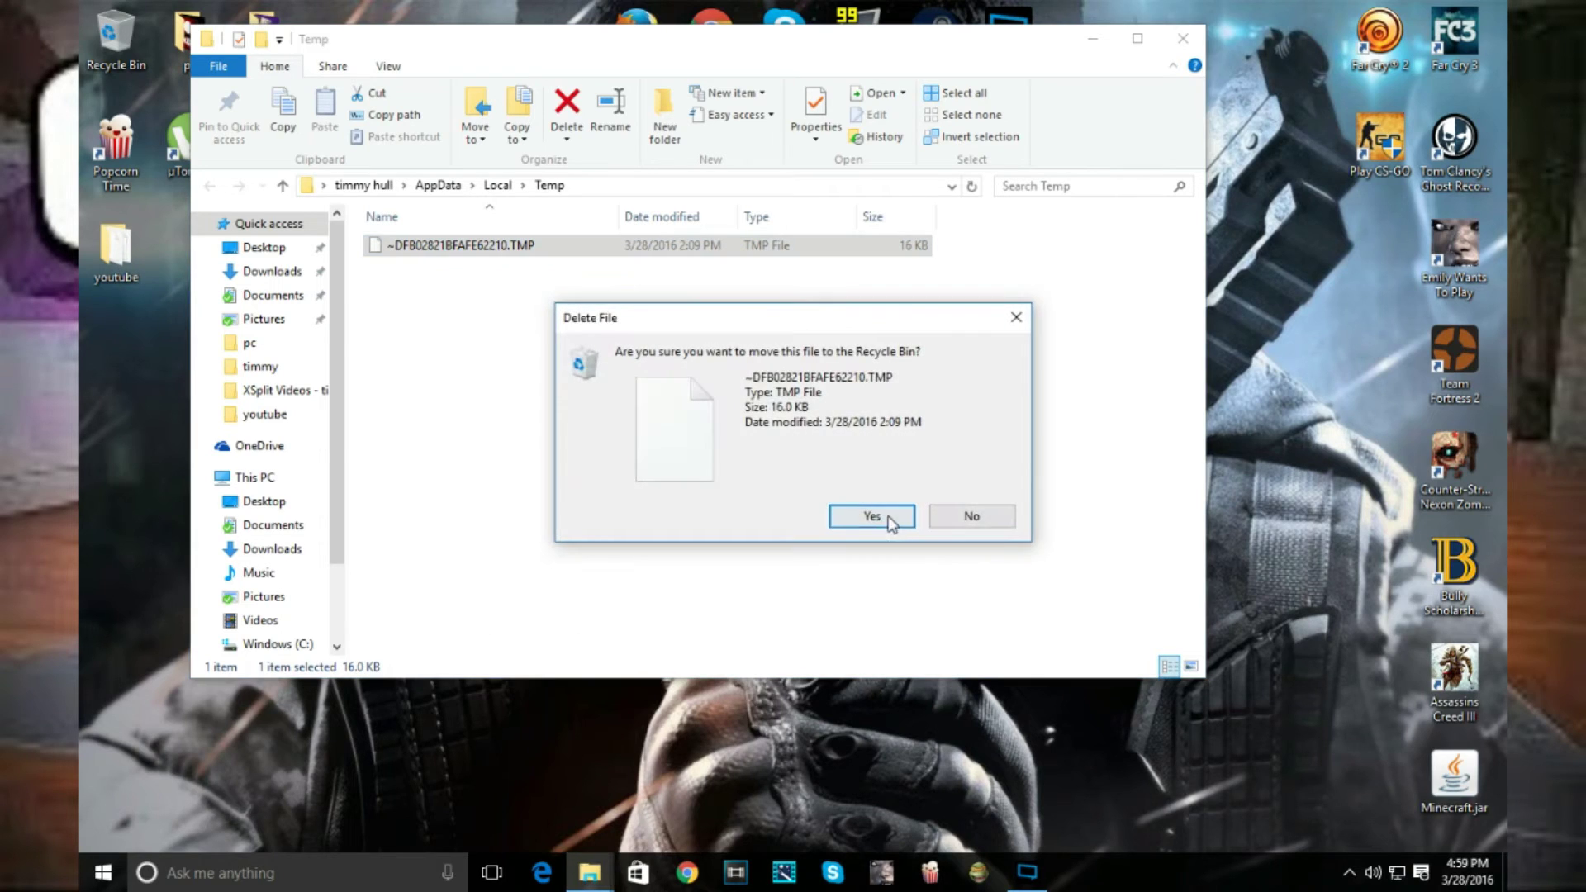
pyautogui.click(871, 521)
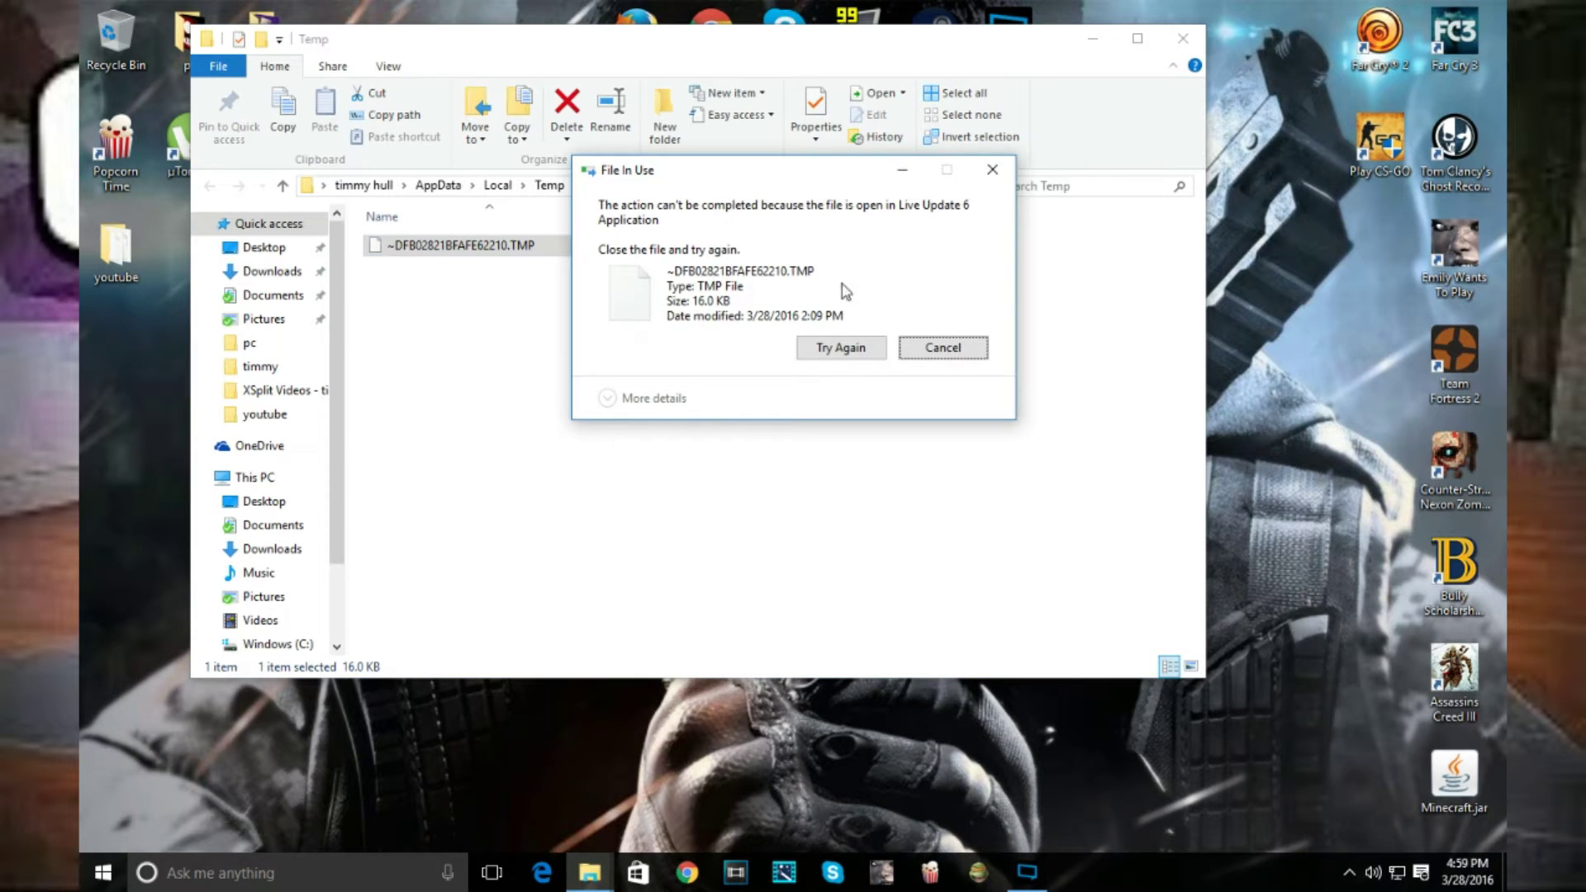
pyautogui.click(851, 346)
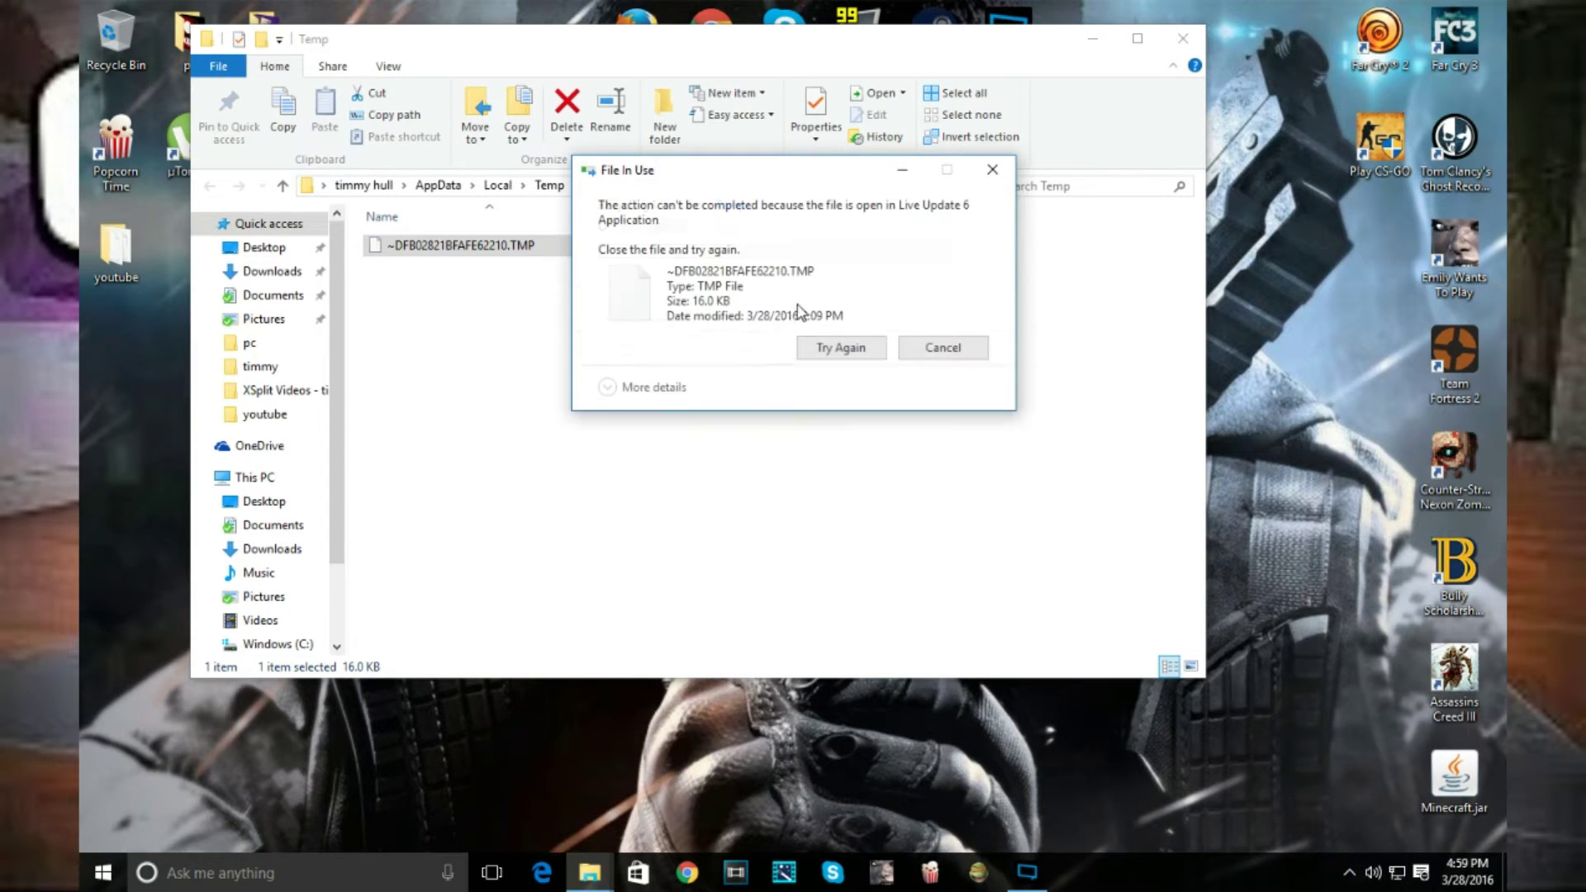
# Step: Reselect the TMP file and try deleting it to the Recycle Bin again
pyautogui.click(438, 279)
pyautogui.moveTo(482, 255); pyautogui.dragTo(882, 350)
pyautogui.moveTo(1120, 261); pyautogui.dragTo(388, 653)
pyautogui.rightClick(527, 401)
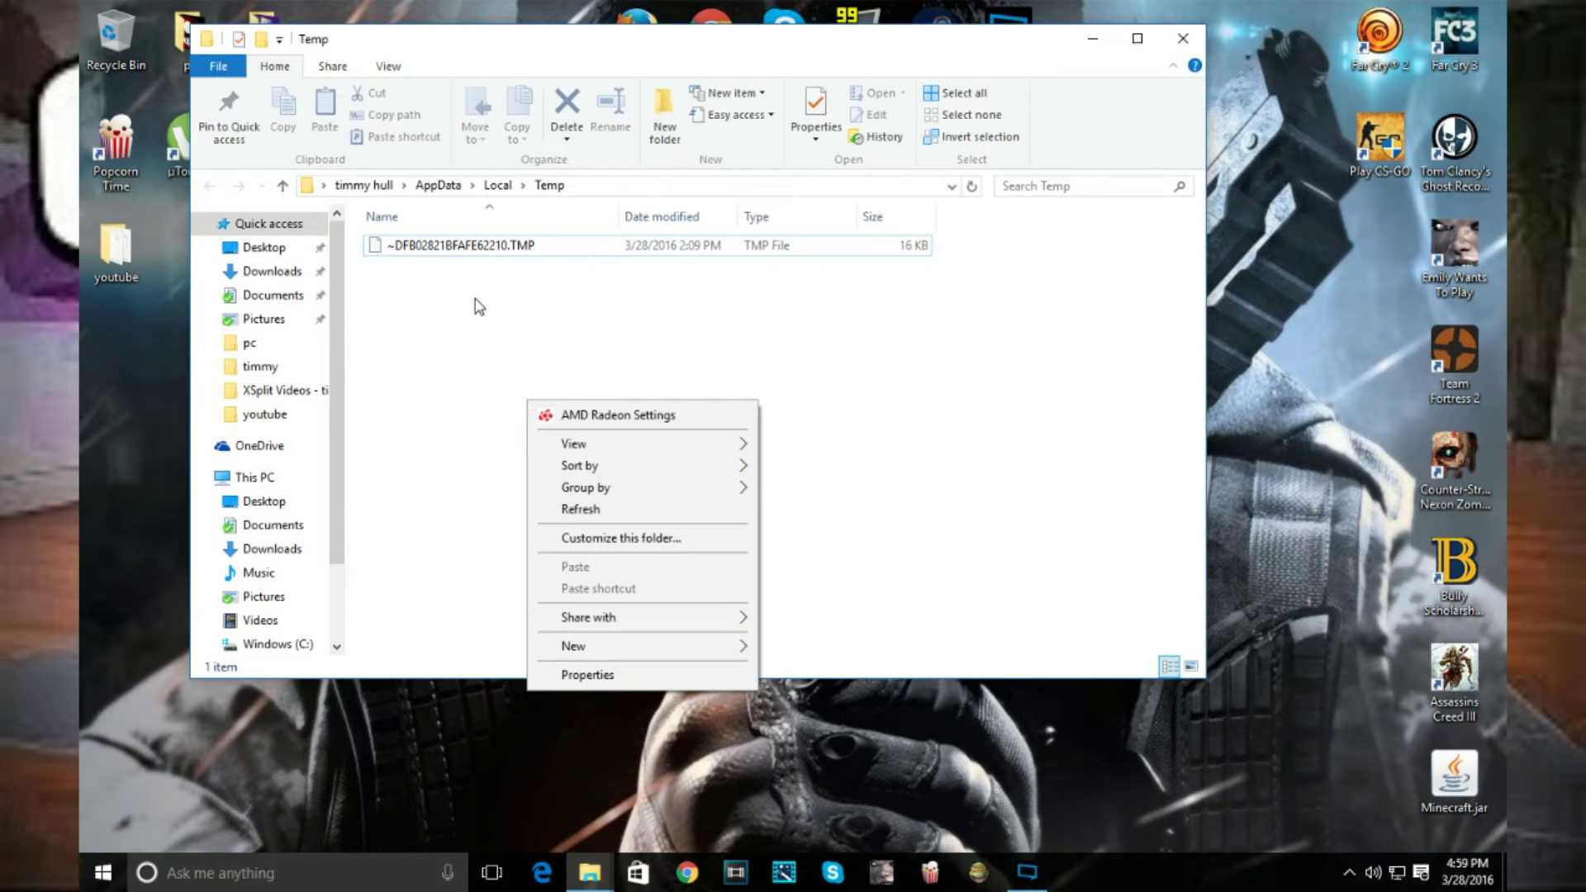
pyautogui.rightClick(444, 253)
pyautogui.click(1047, 248)
pyautogui.moveTo(1099, 238); pyautogui.dragTo(446, 252)
pyautogui.rightClick(443, 250)
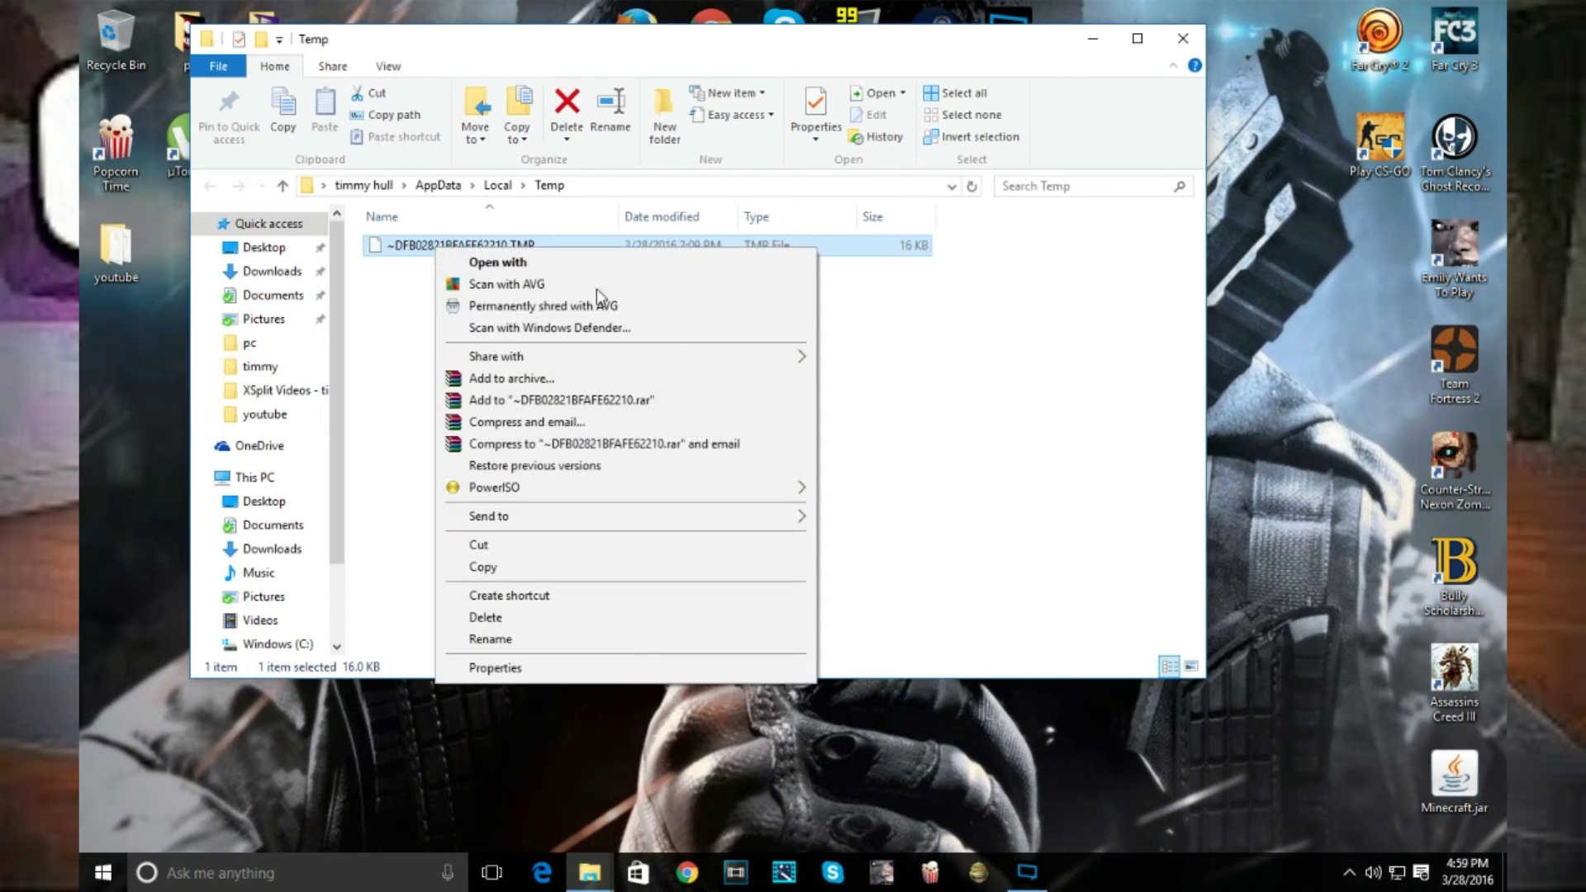
pyautogui.click(475, 617)
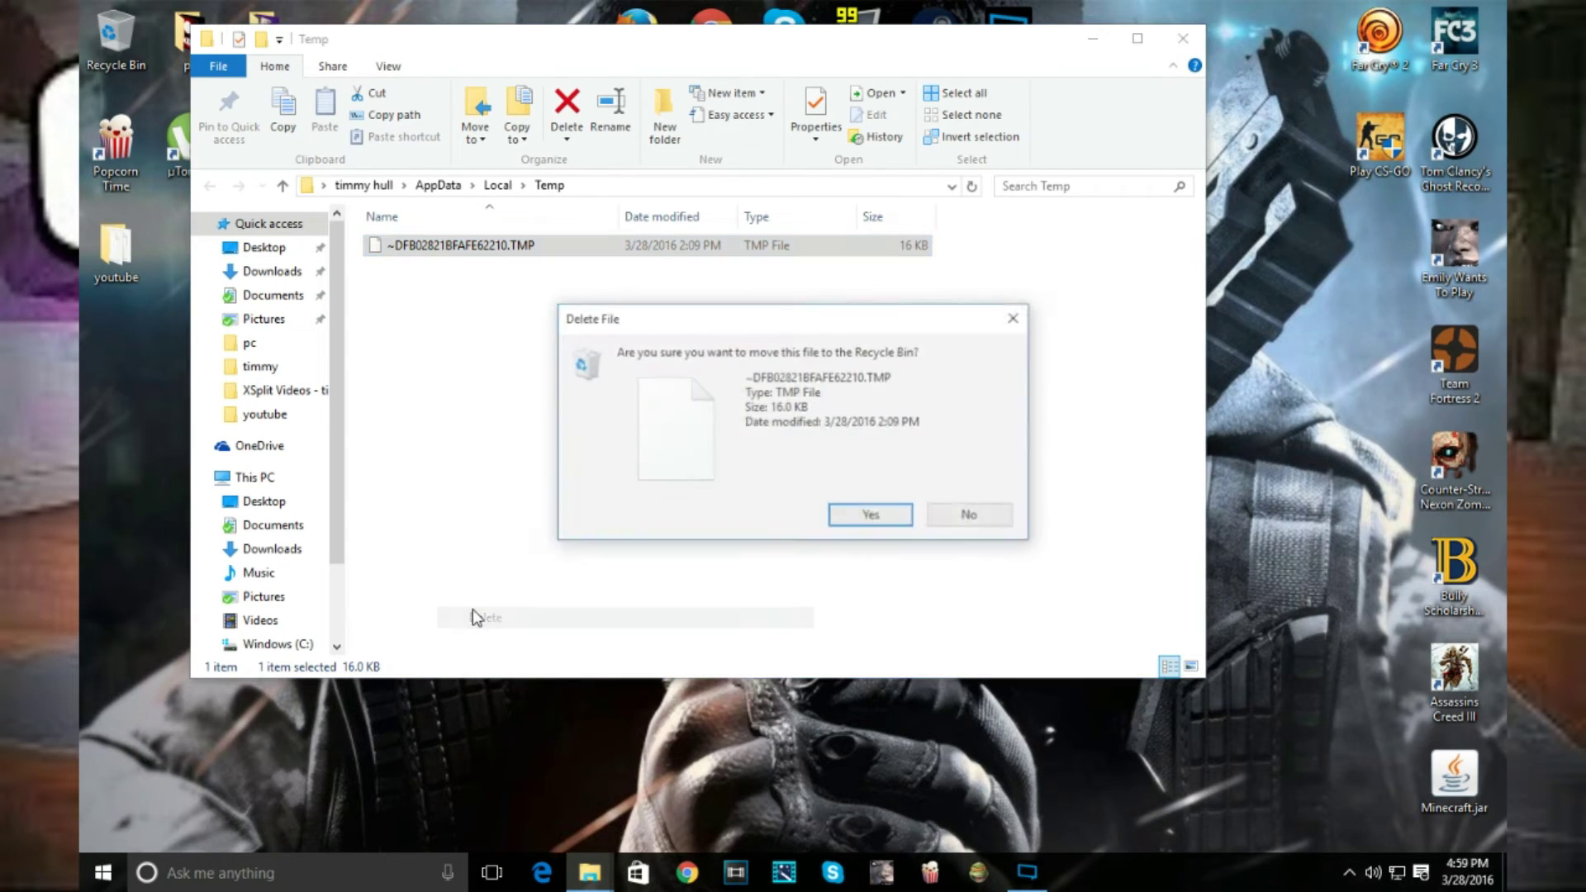
pyautogui.click(845, 516)
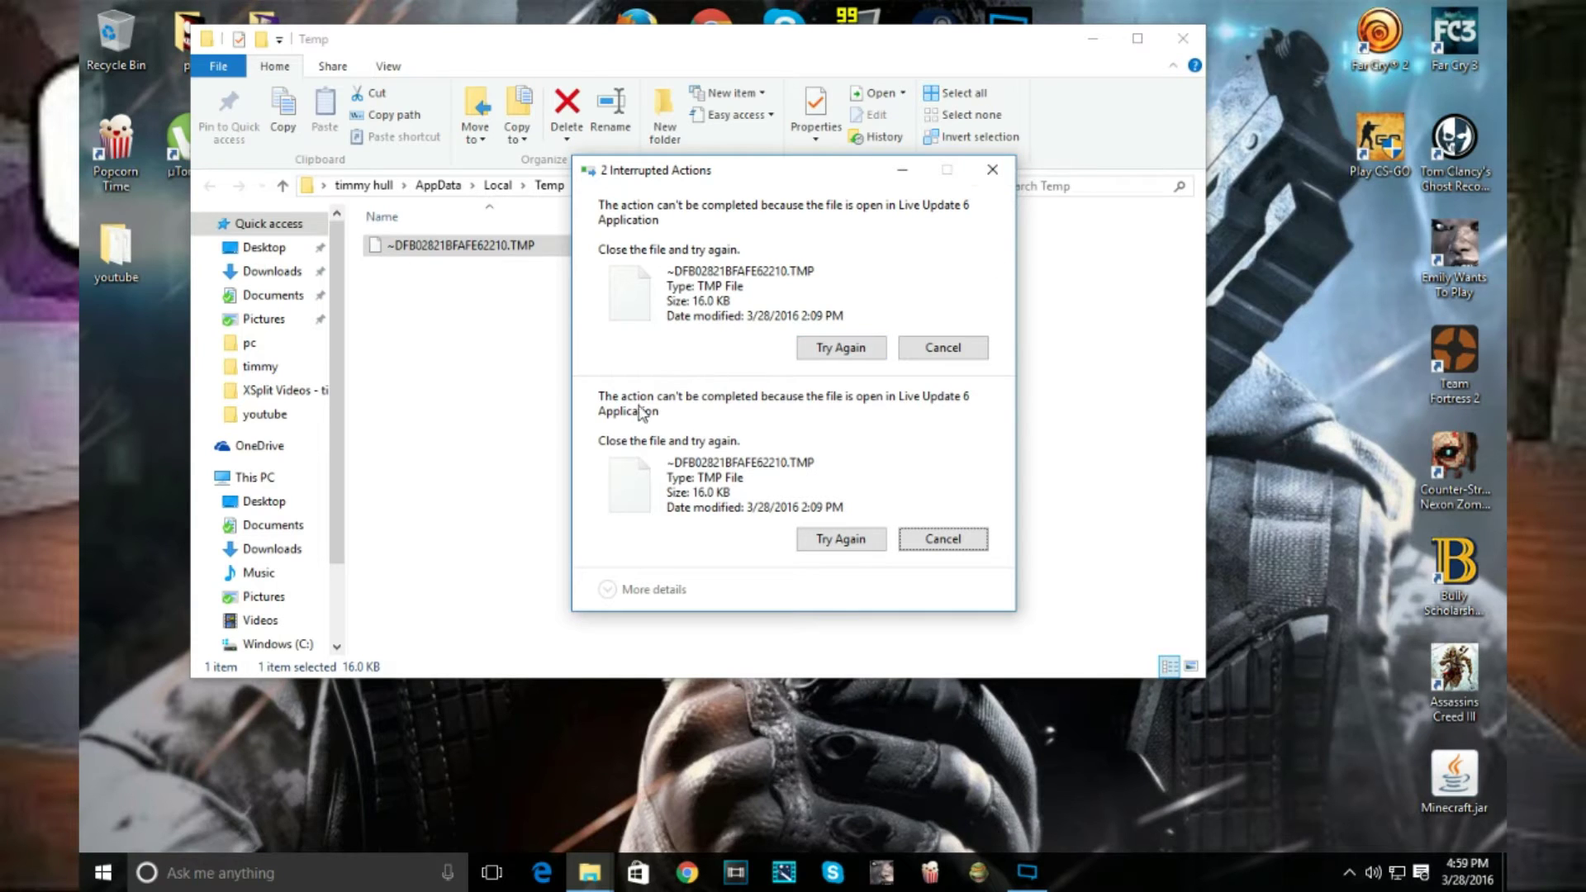
# Step: Cancel the File In Use prompts for the locked TMP file and close the Temp window
pyautogui.click(994, 172)
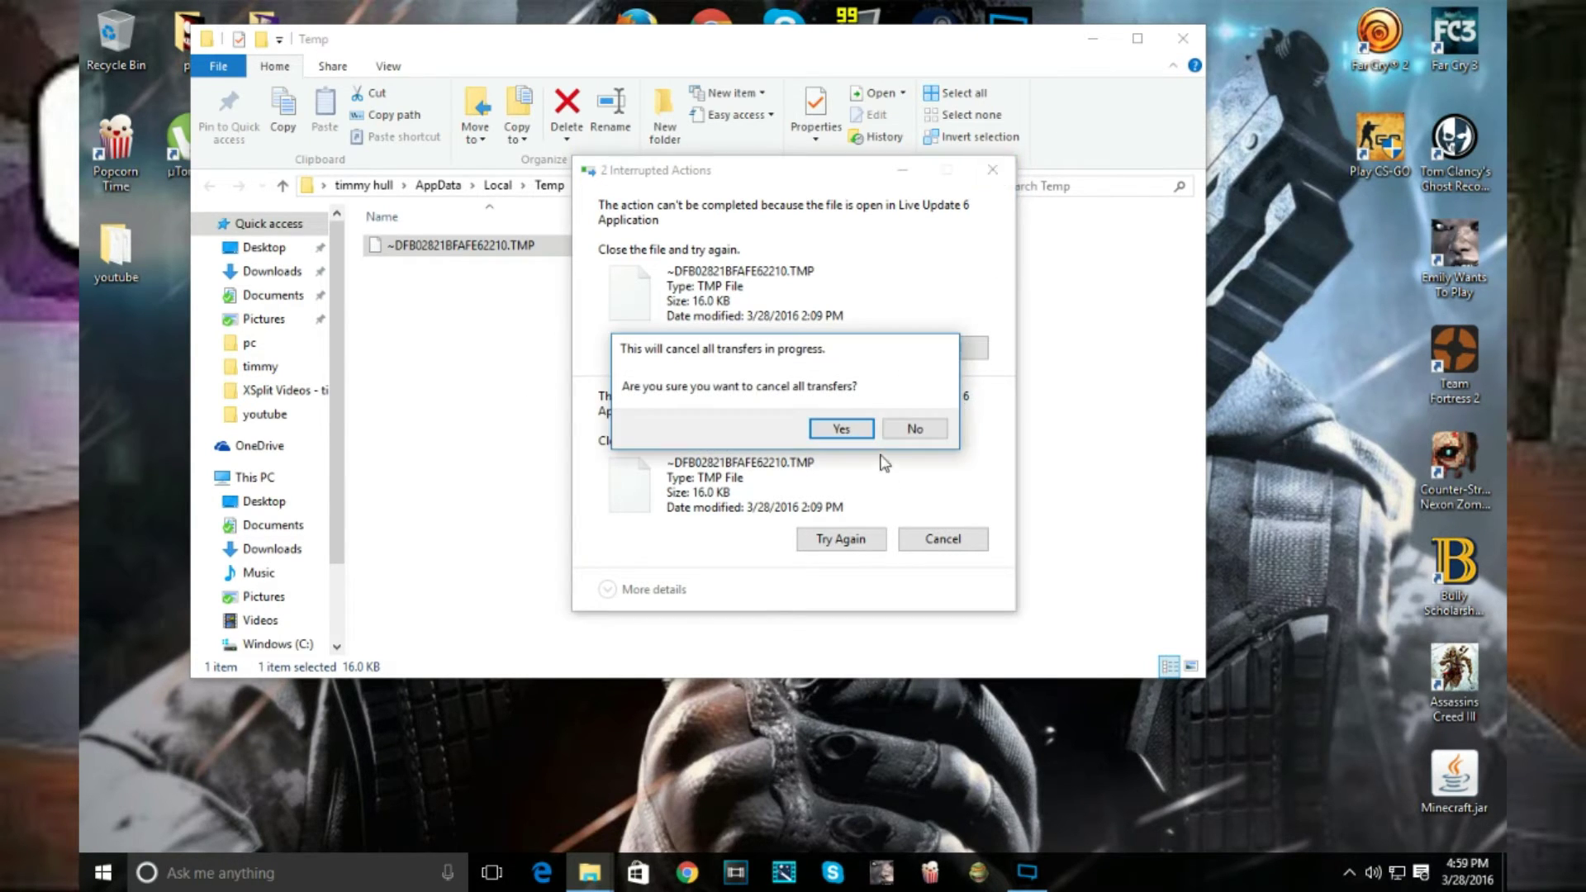
pyautogui.click(909, 433)
pyautogui.click(923, 544)
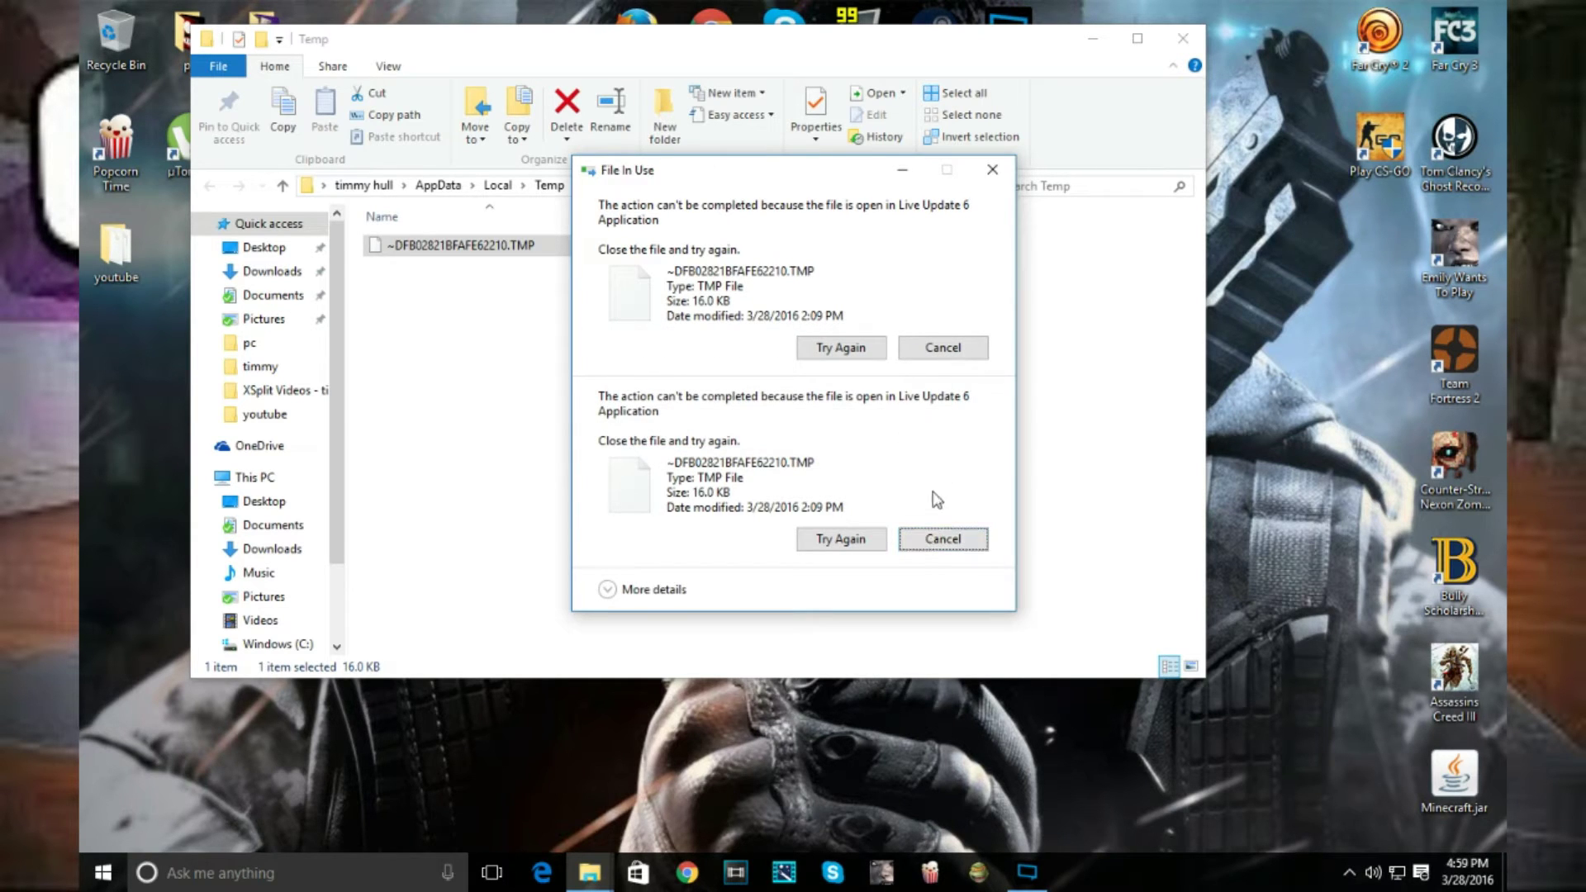
pyautogui.click(933, 354)
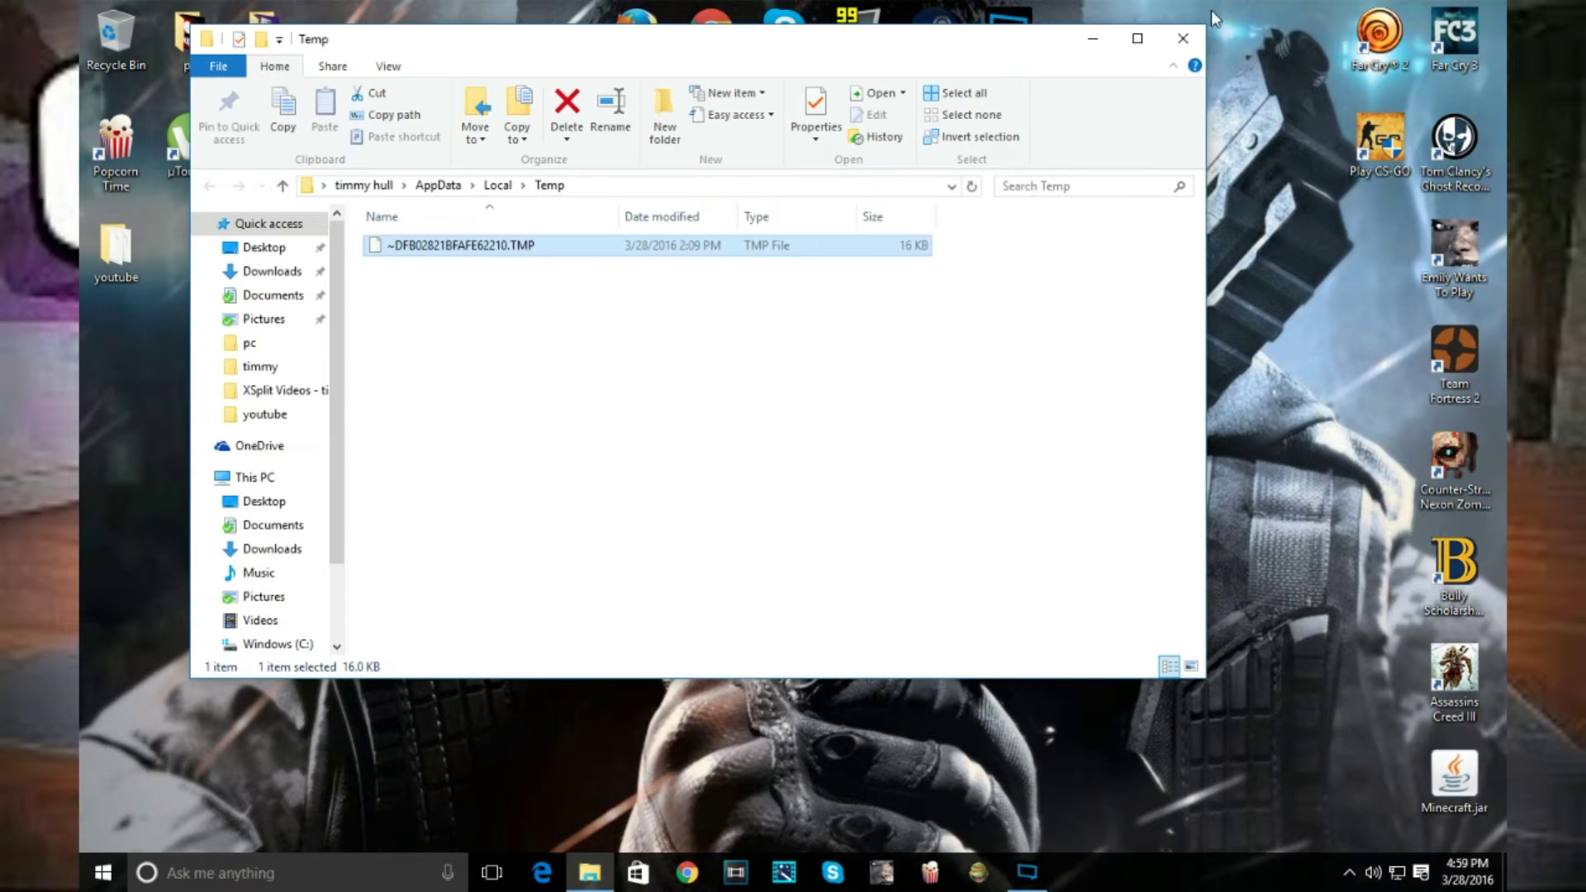
pyautogui.click(1169, 37)
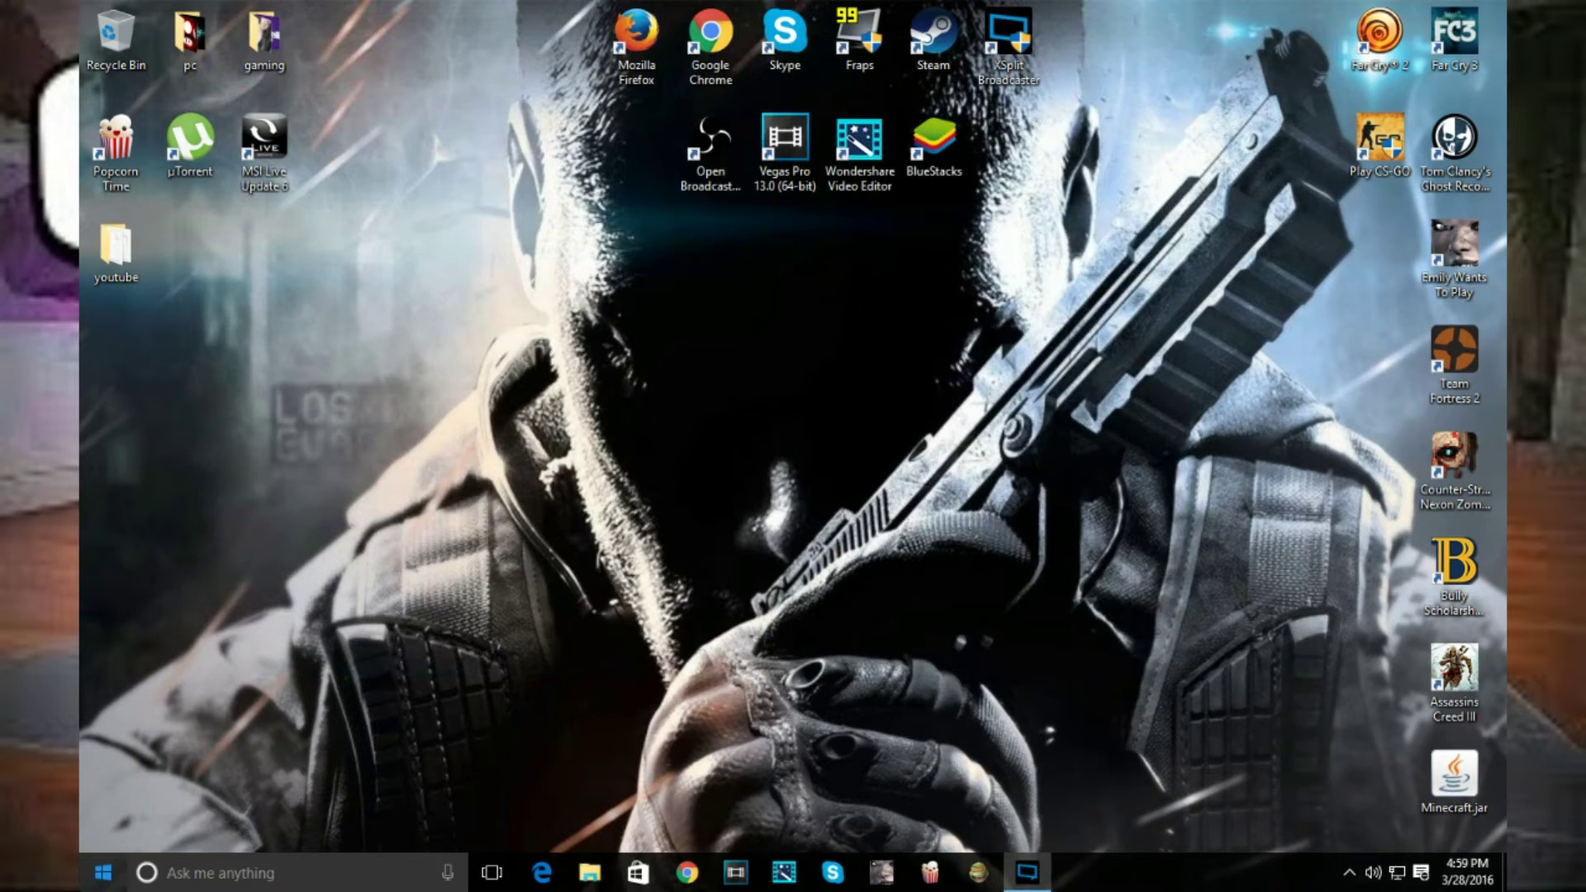
# Step: Launch Run from the Start search and pick 'prefetch' from its history
pyautogui.click(100, 873)
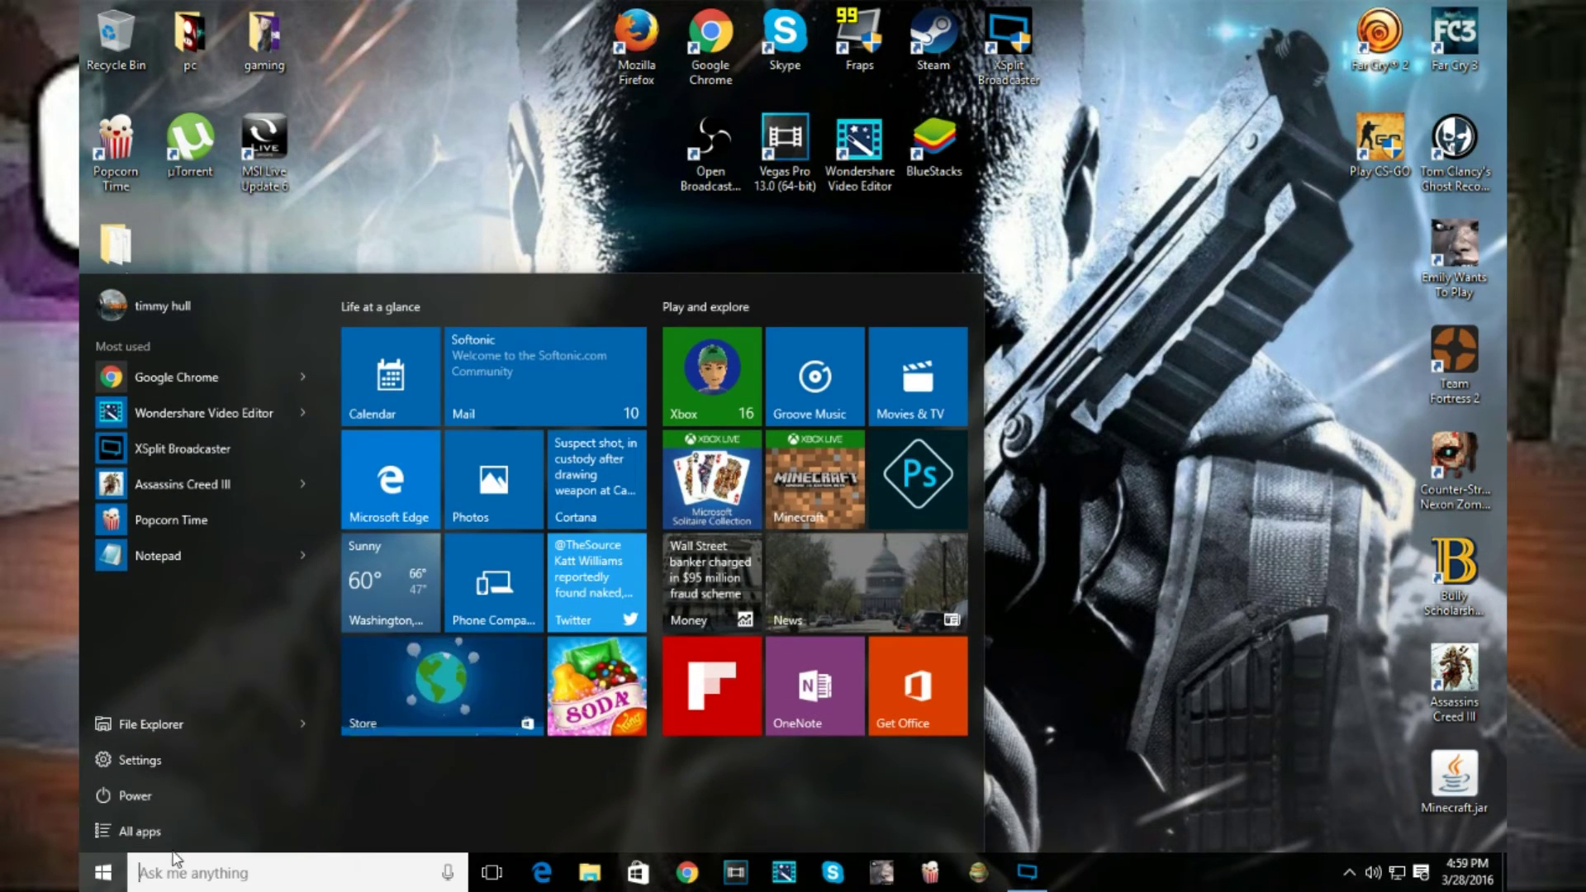
pyautogui.write('ru')
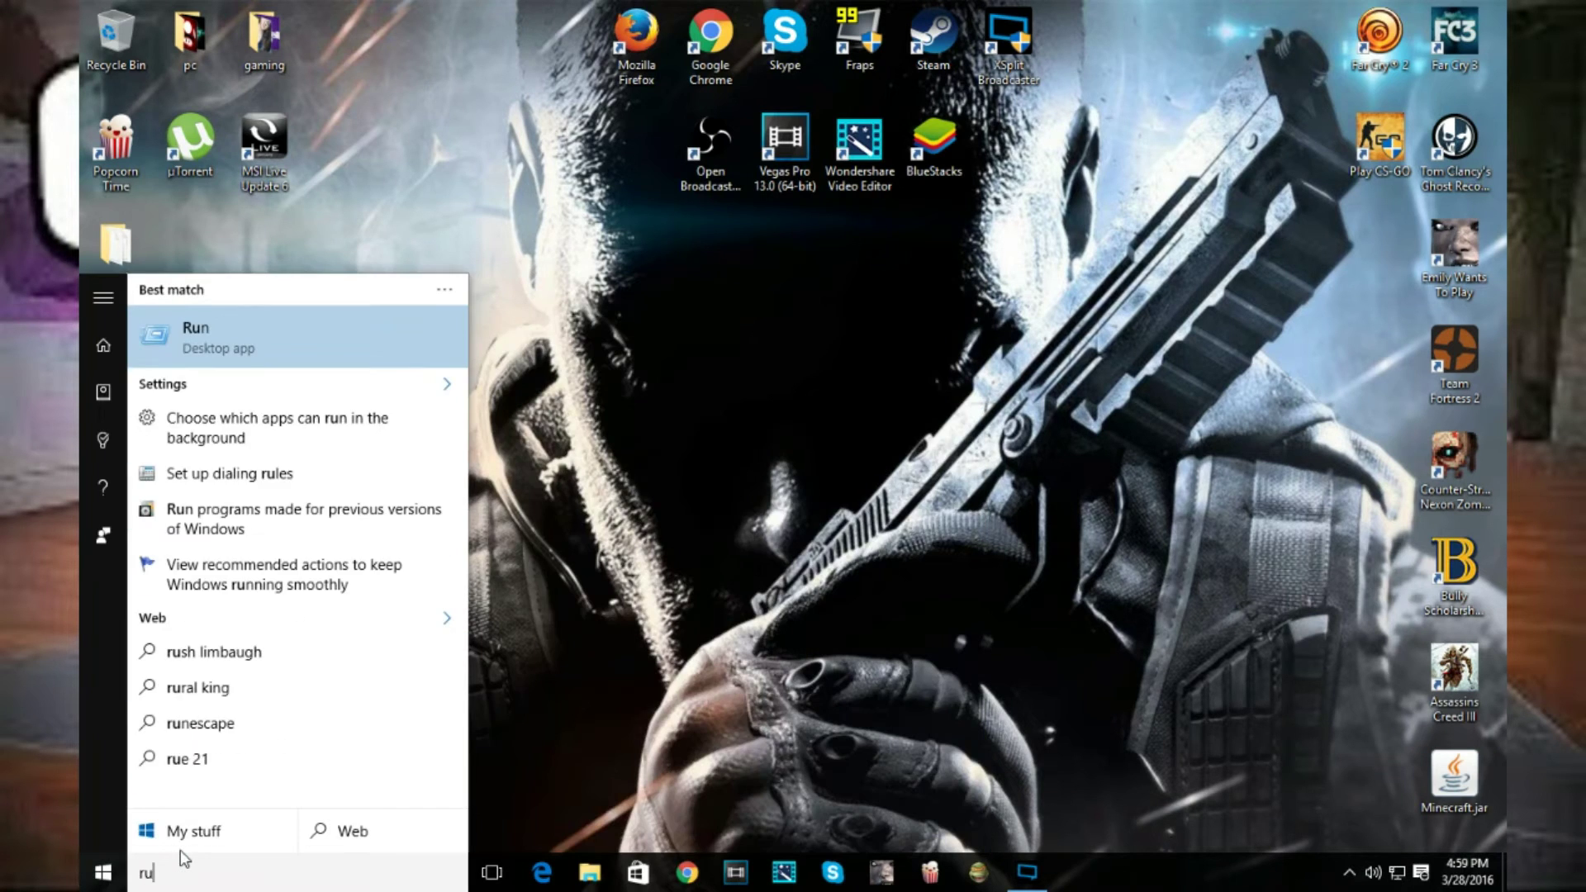
pyautogui.write('n')
pyautogui.press('Return')
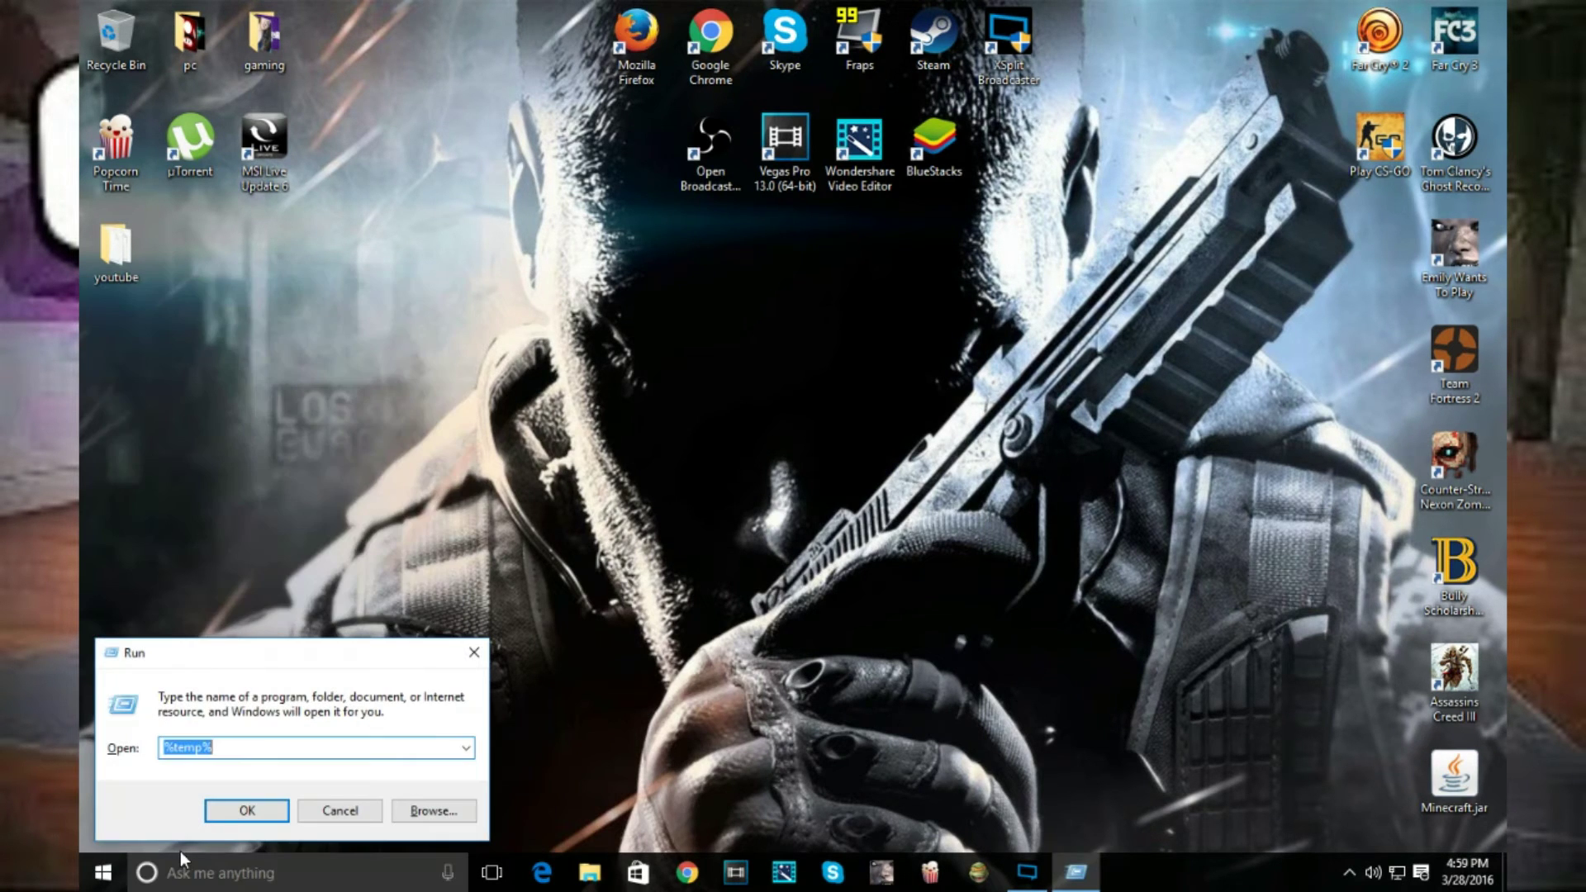
pyautogui.click(465, 748)
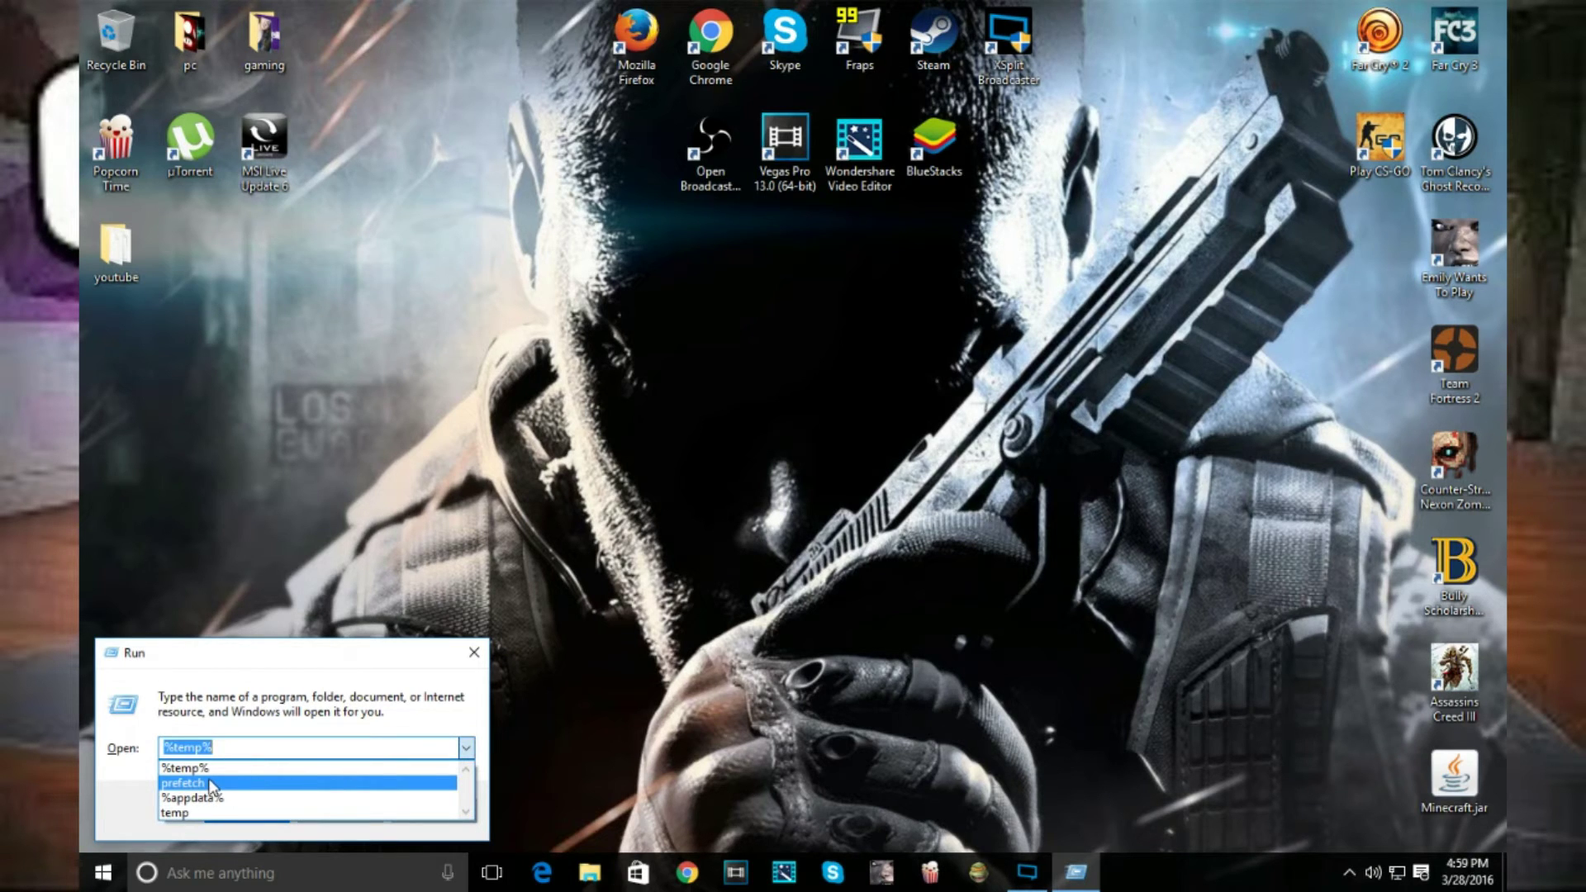
pyautogui.click(211, 783)
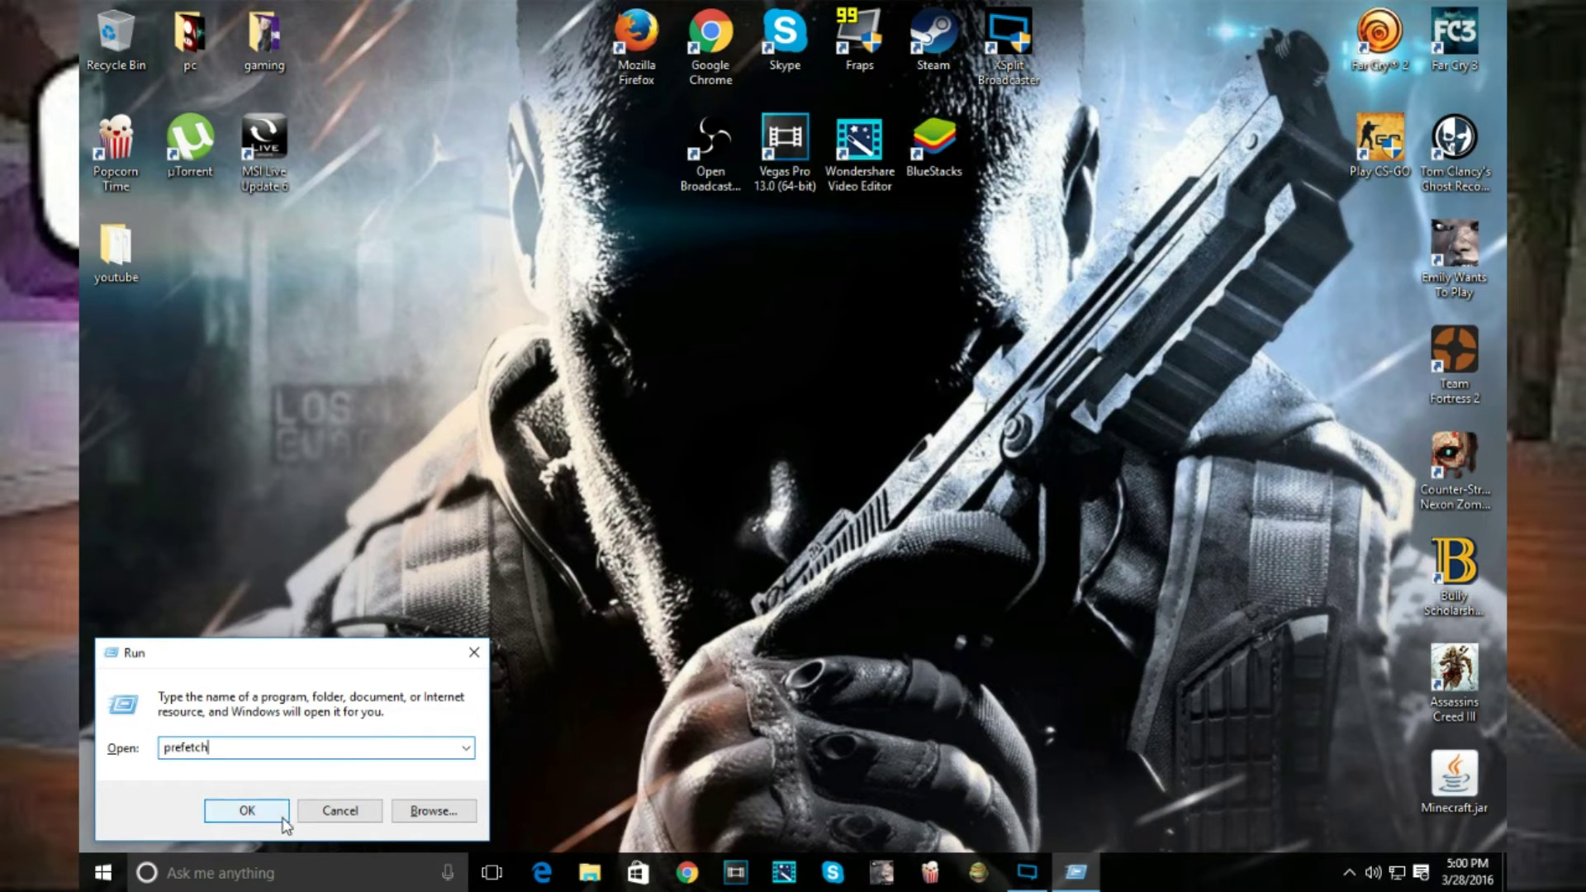
# Step: Open the Prefetch folder and select all of its files
pyautogui.click(247, 811)
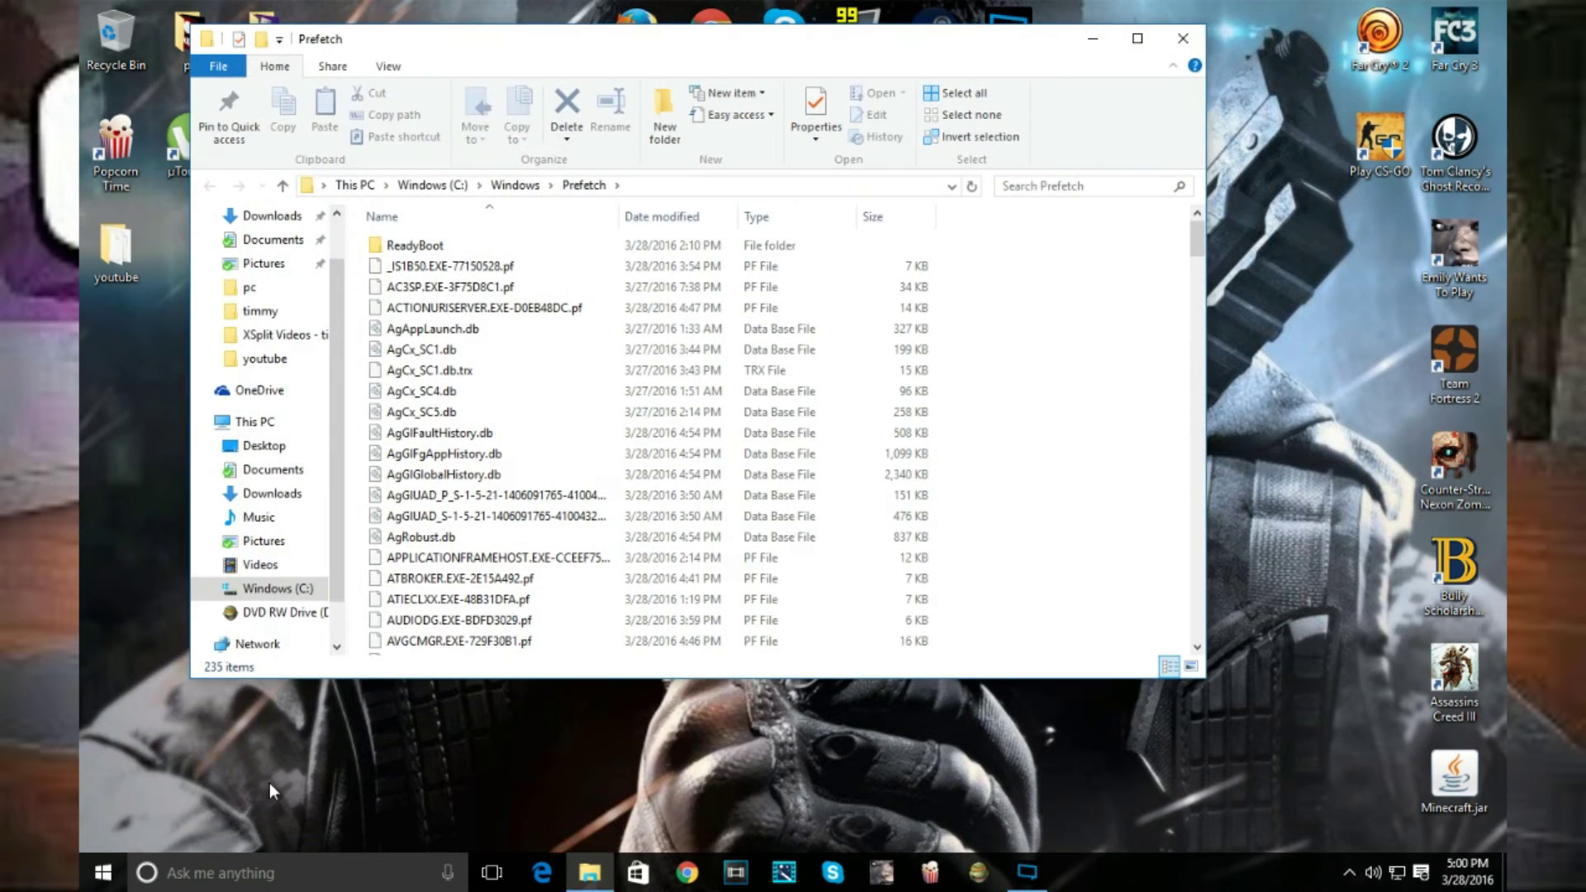
pyautogui.scroll(-20, 599, 390)
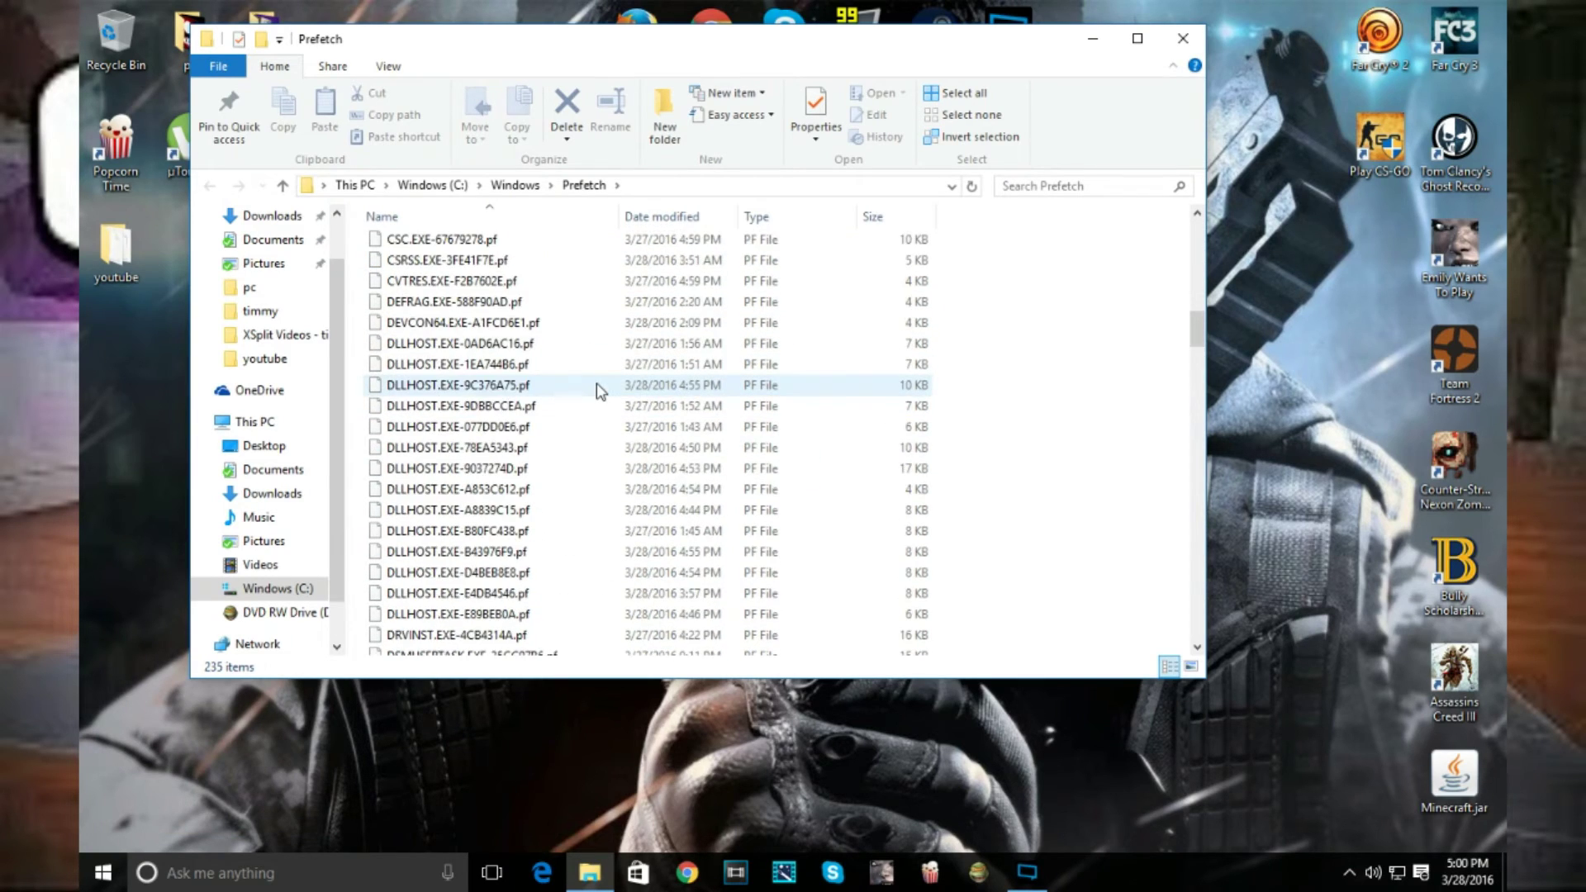
pyautogui.scroll(-20, 598, 391)
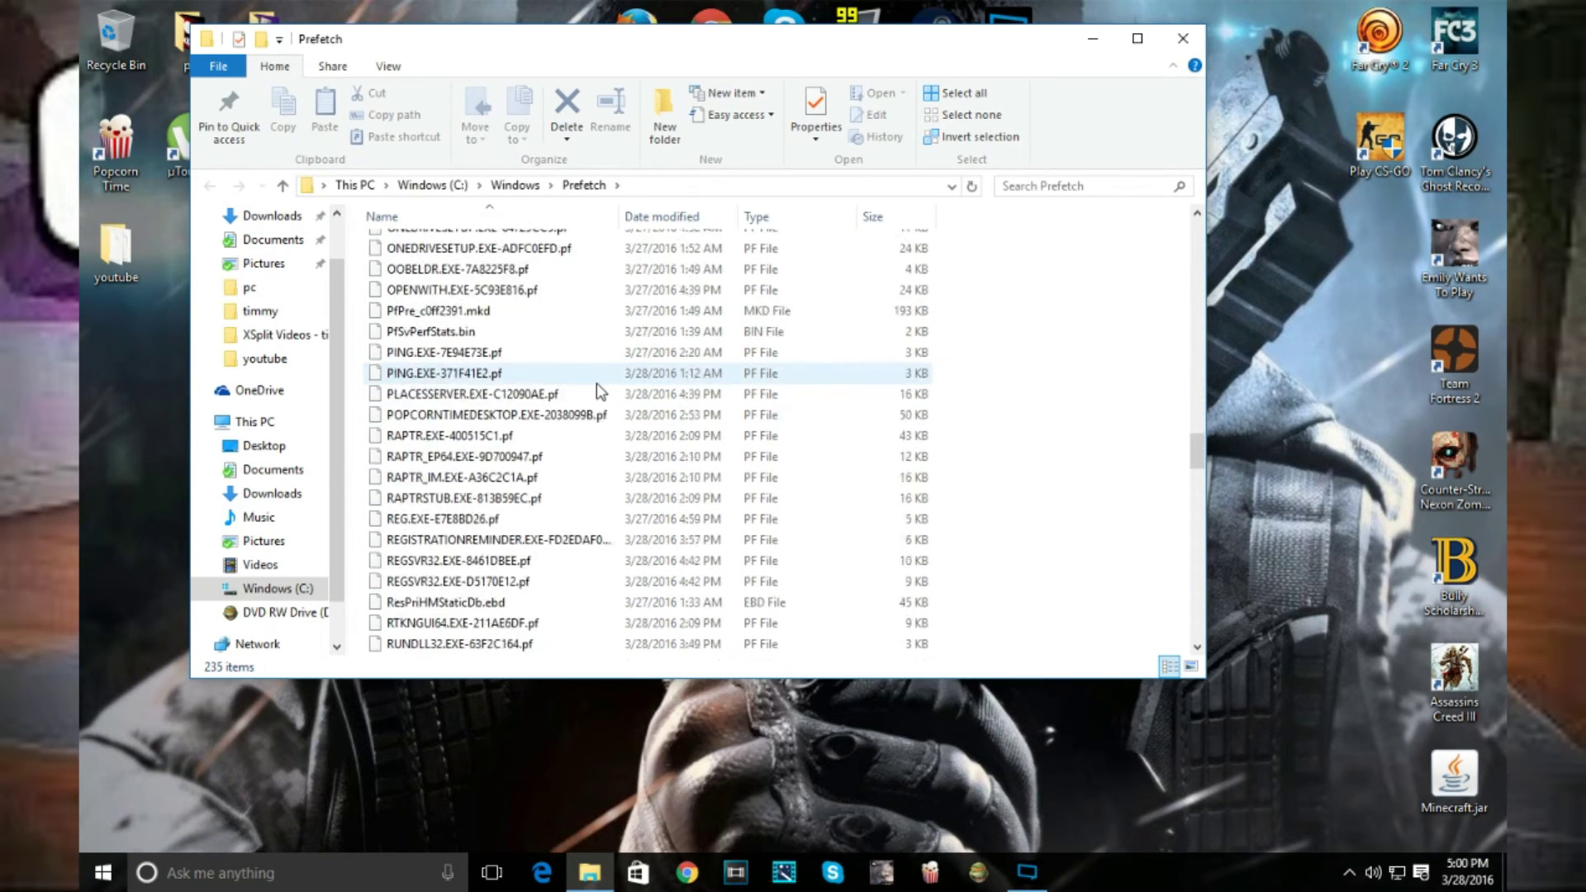
pyautogui.scroll(-20, 598, 390)
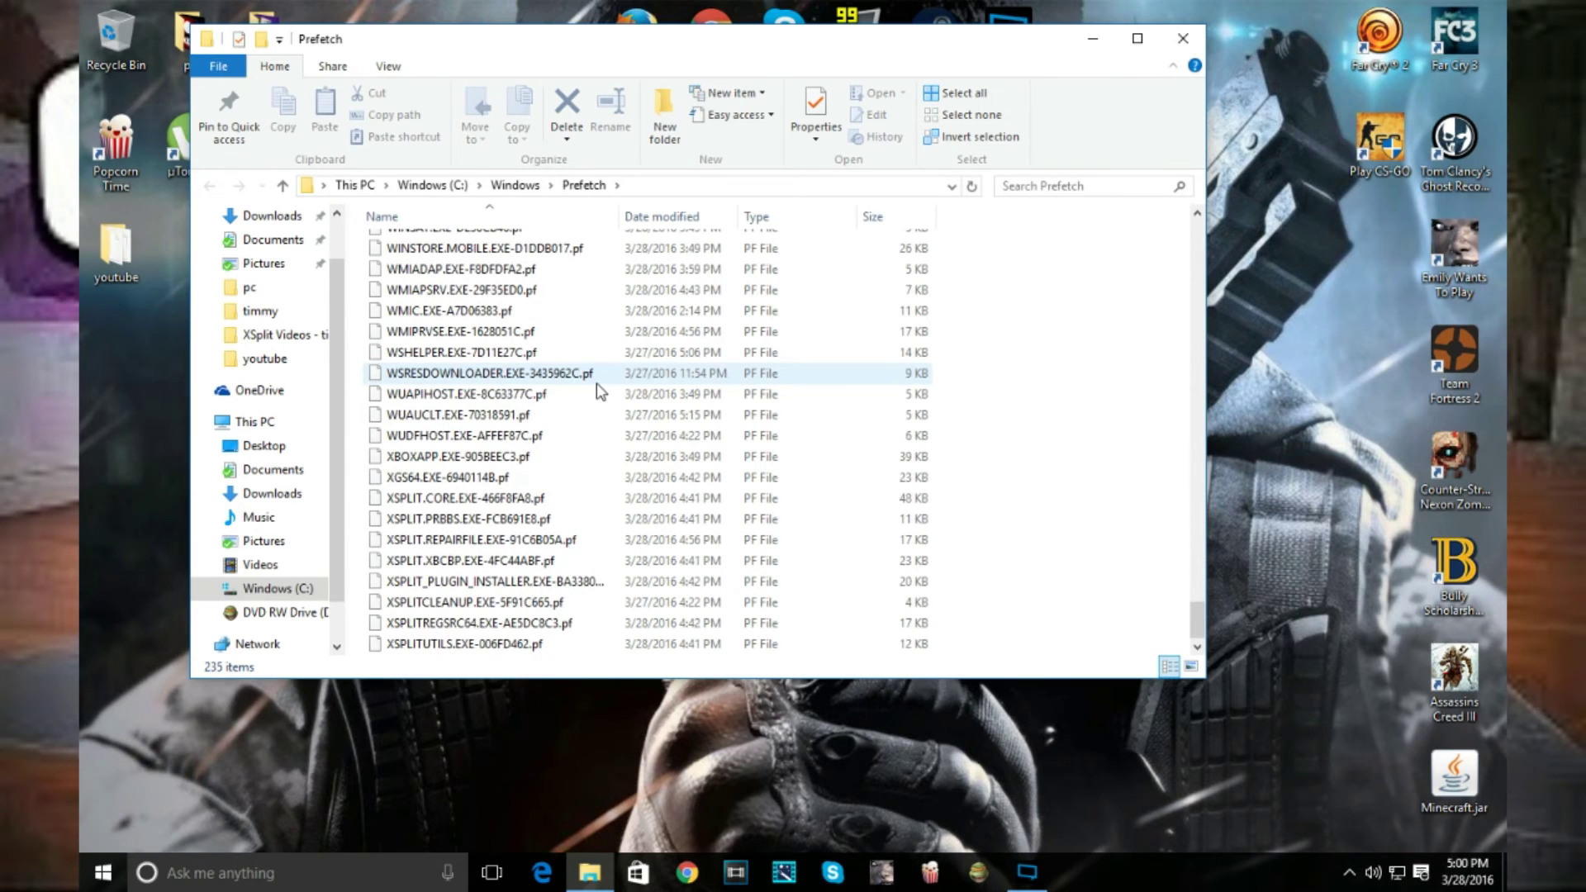
pyautogui.moveTo(1201, 617); pyautogui.dragTo(1185, 224)
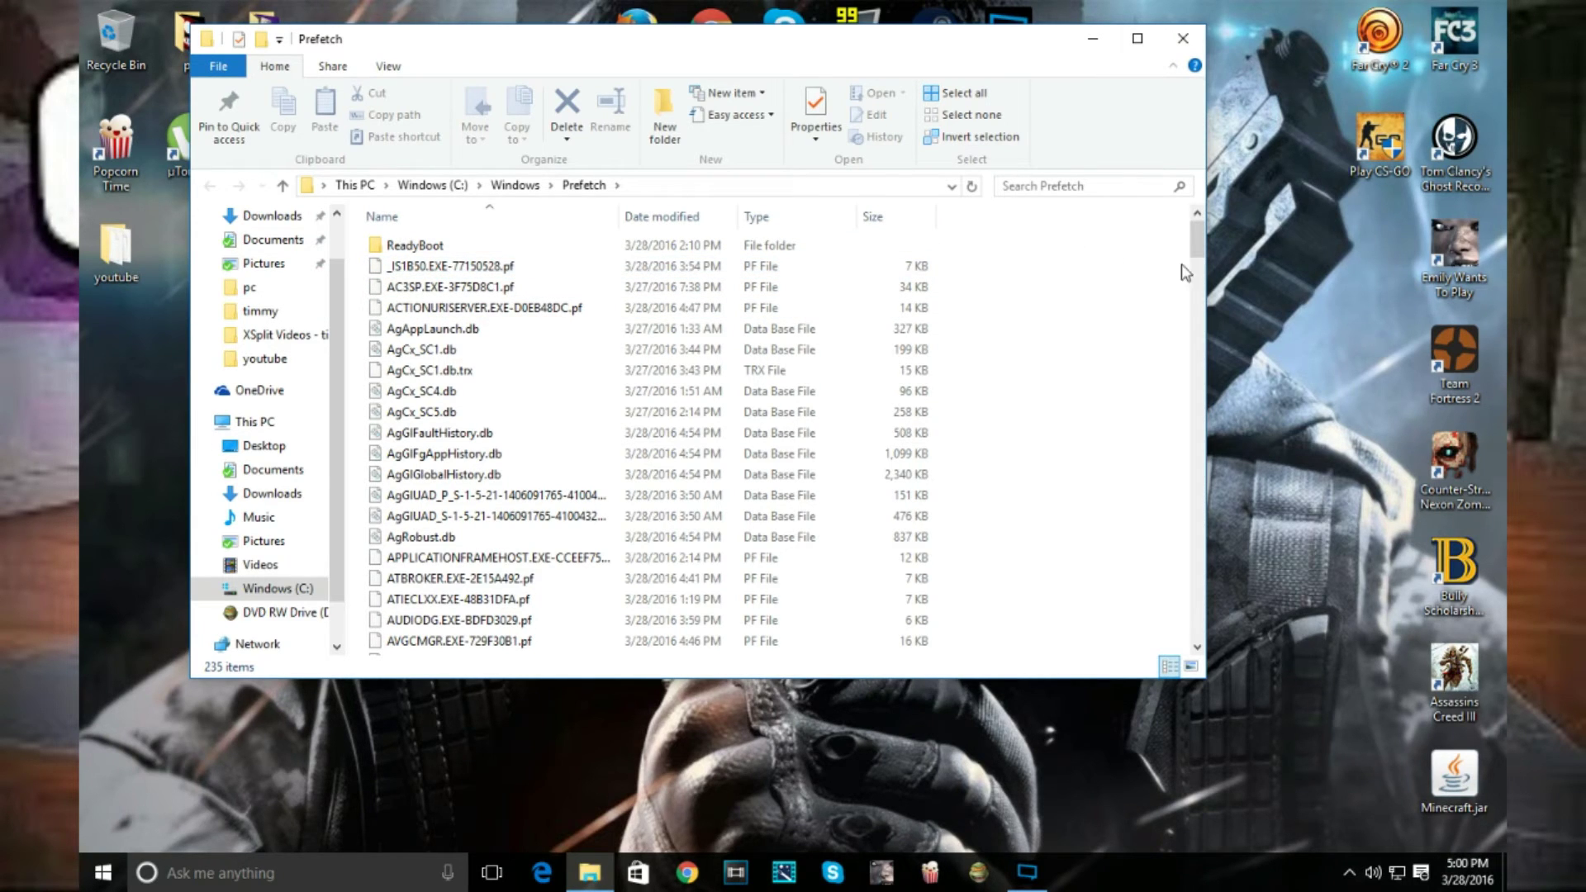
pyautogui.moveTo(1007, 234); pyautogui.dragTo(562, 716)
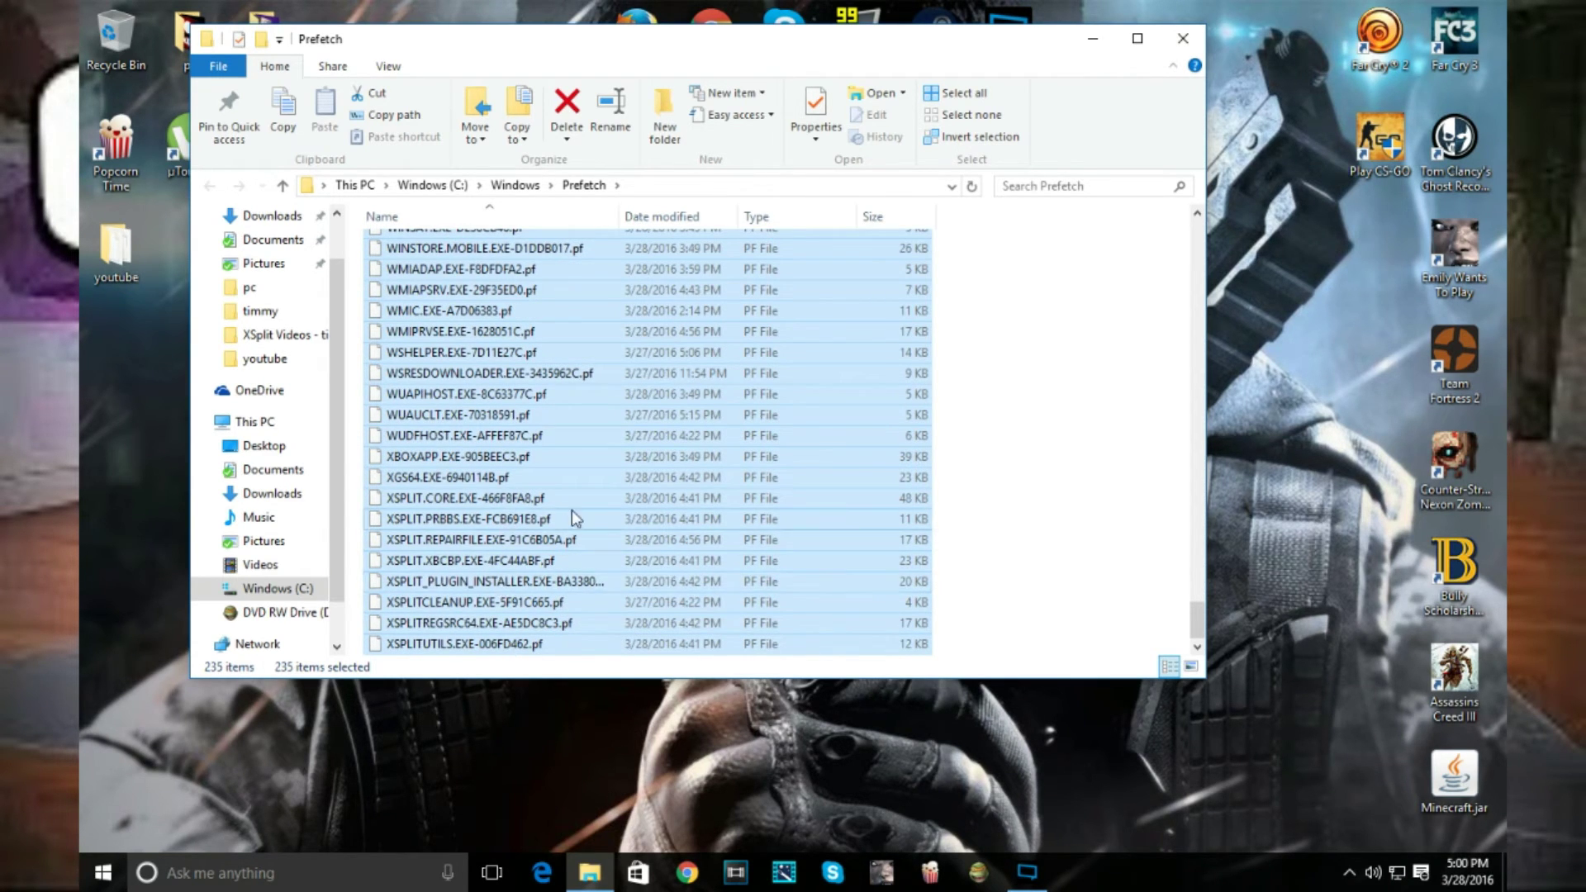
# Step: Delete the 235 Prefetch files to the Recycle Bin, skipping the in-use file, and close the window
pyautogui.rightClick(536, 500)
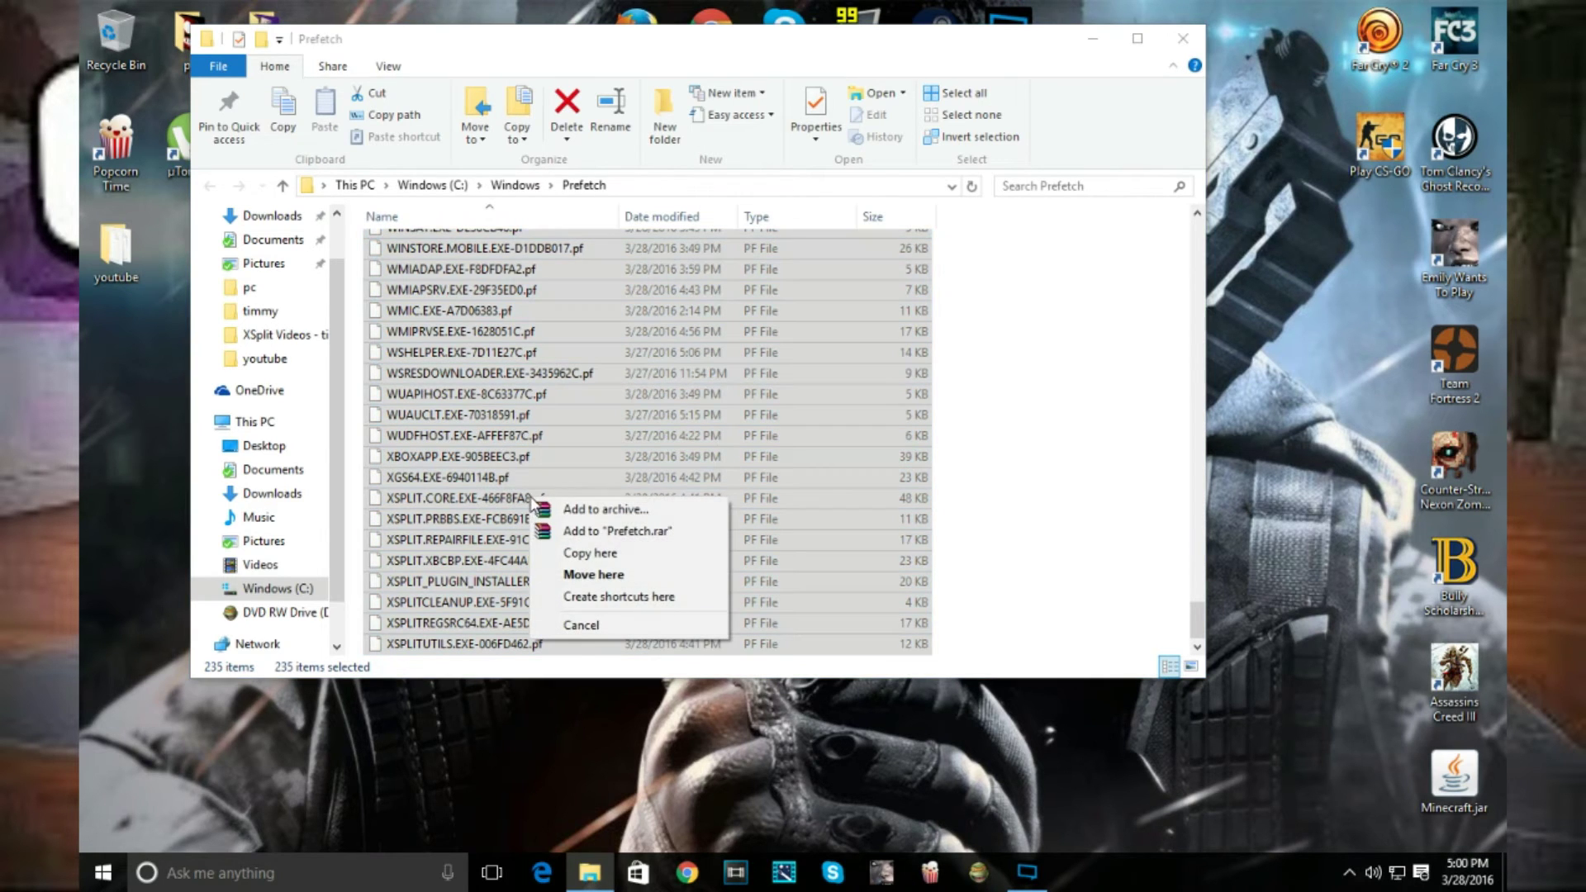
pyautogui.press('Escape')
pyautogui.rightClick(429, 481)
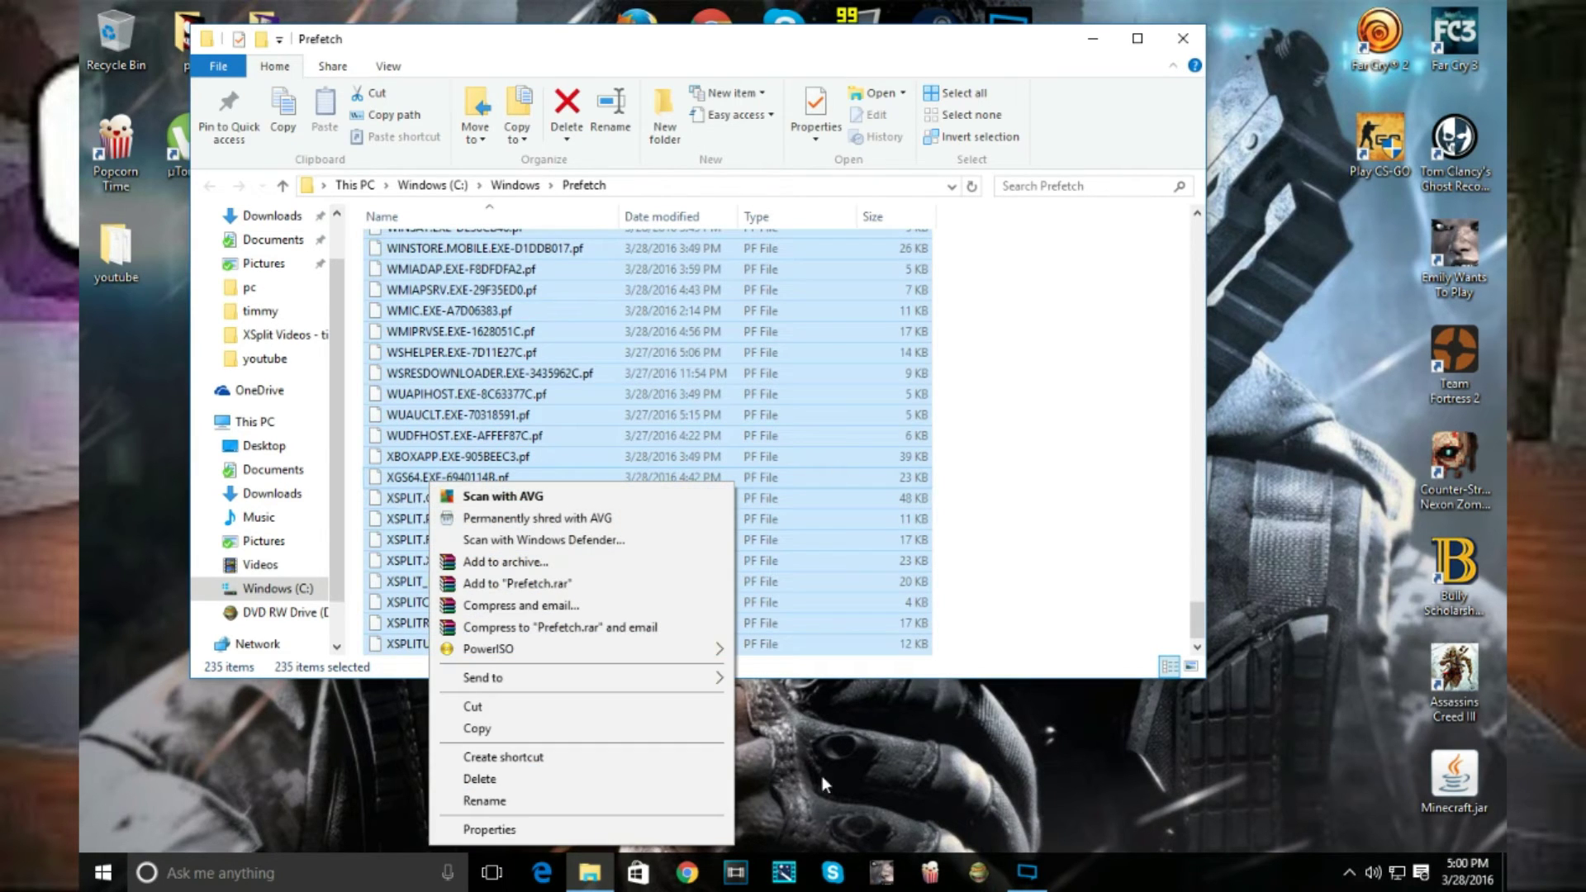
pyautogui.click(690, 778)
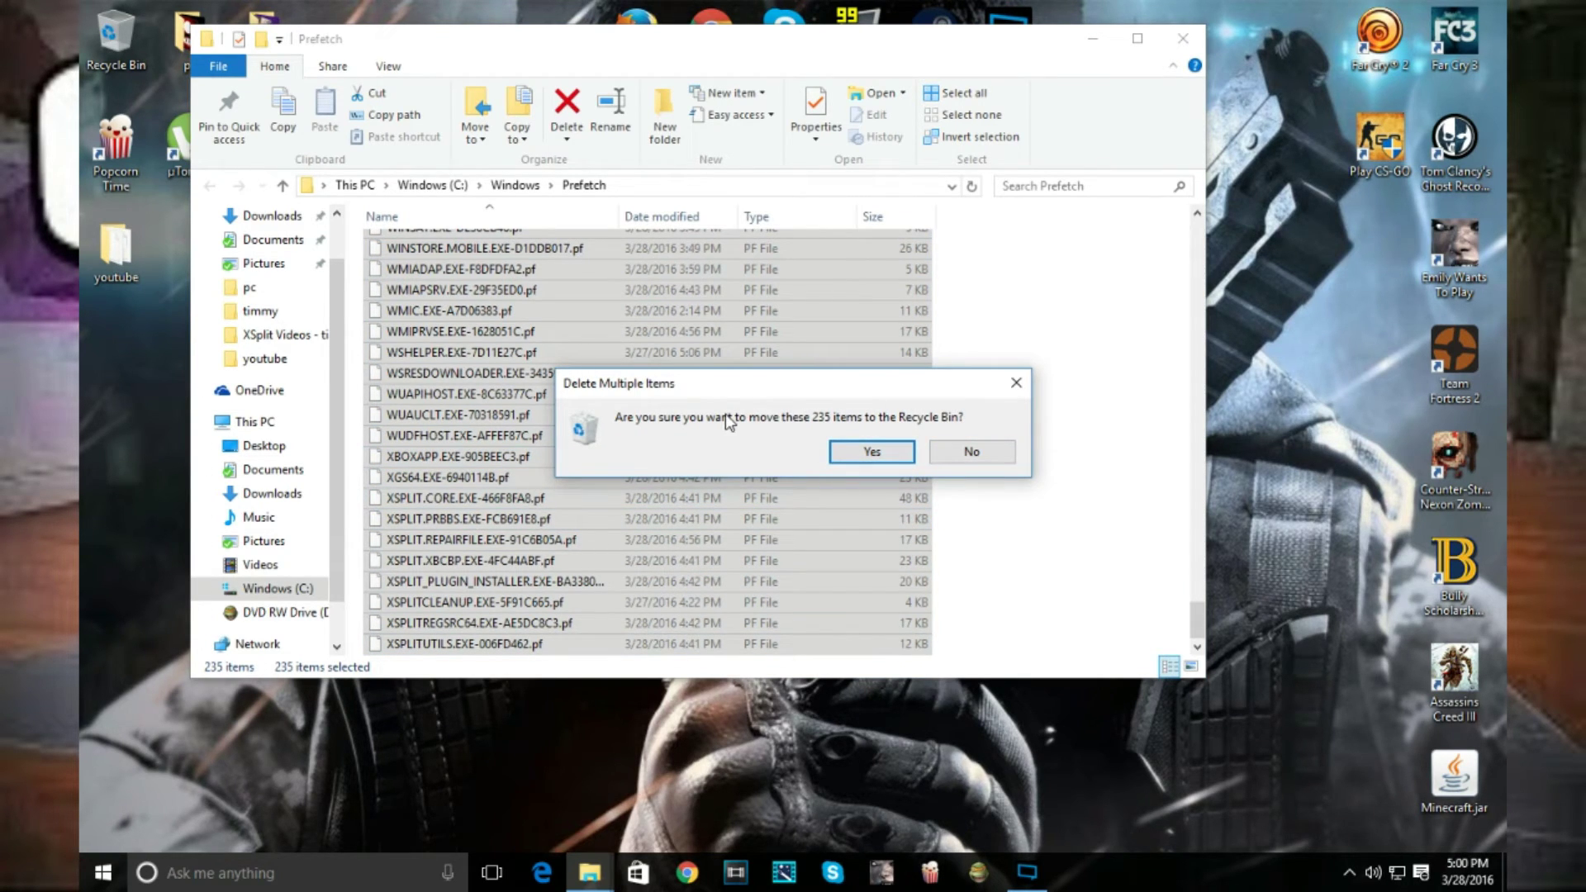
pyautogui.click(844, 460)
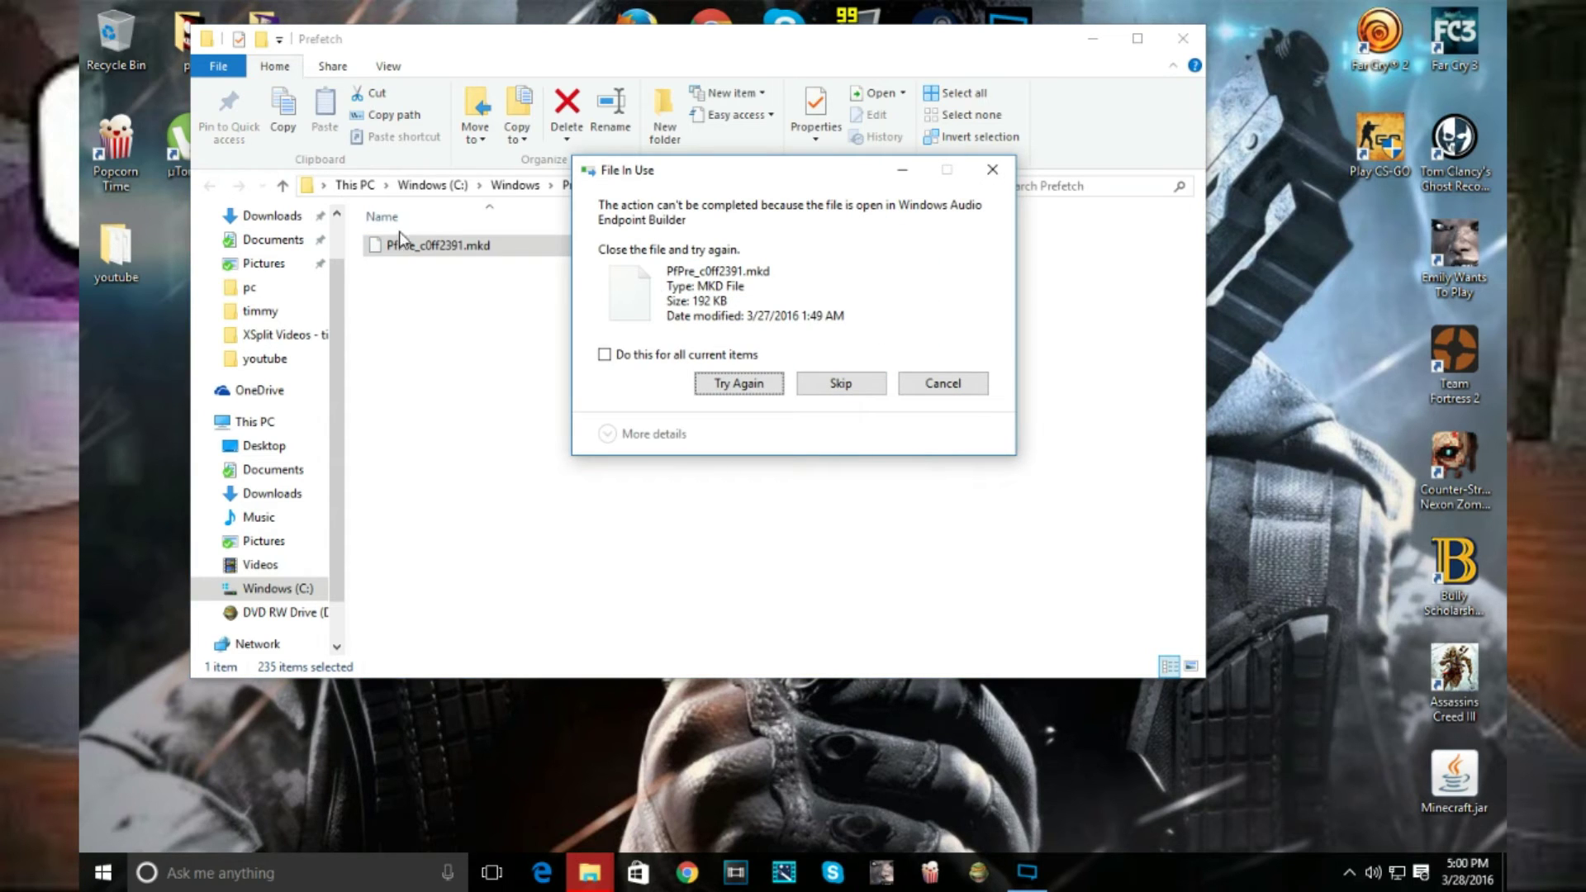
pyautogui.click(399, 234)
pyautogui.click(849, 383)
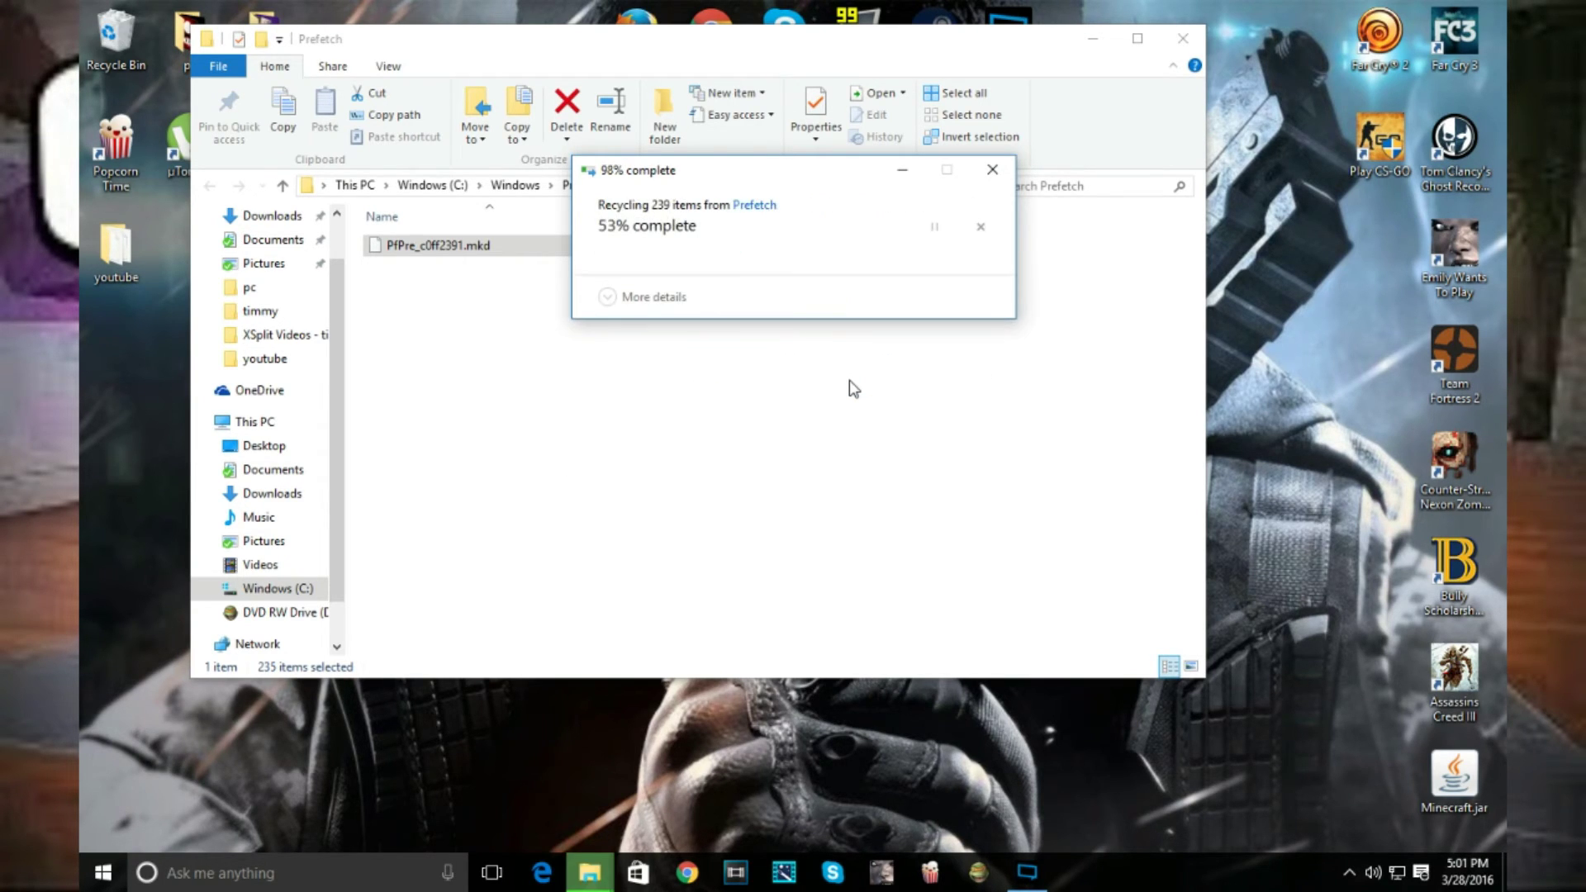
pyautogui.click(1182, 38)
# Step: Permanently delete all 234 items in the Recycle Bin, then close it
pyautogui.doubleClick(124, 41)
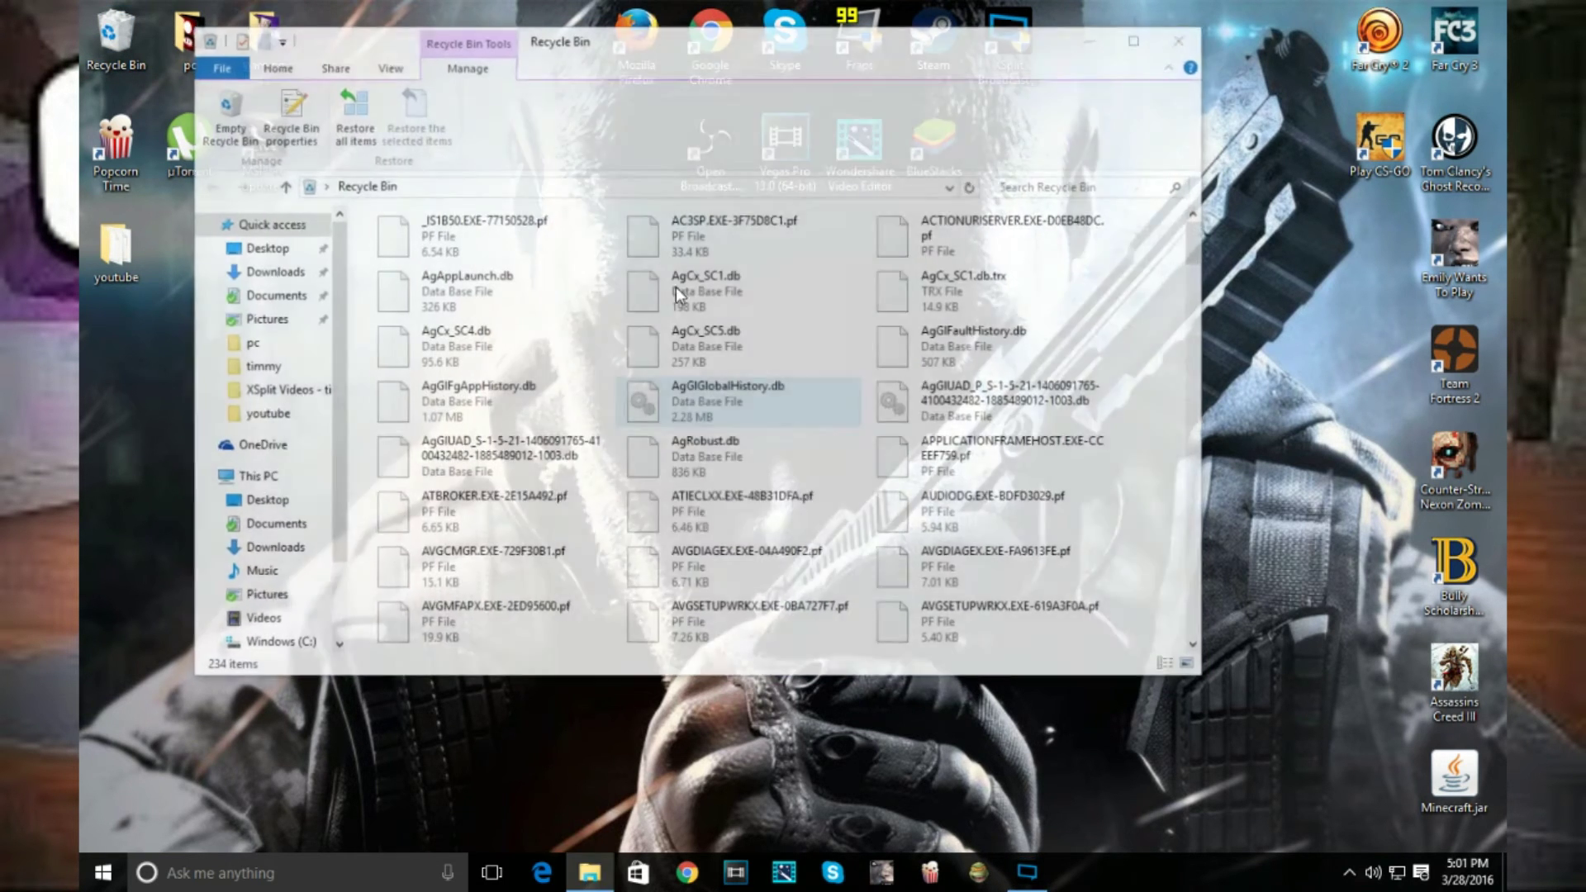
pyautogui.click(953, 232)
pyautogui.moveTo(954, 230); pyautogui.dragTo(355, 660)
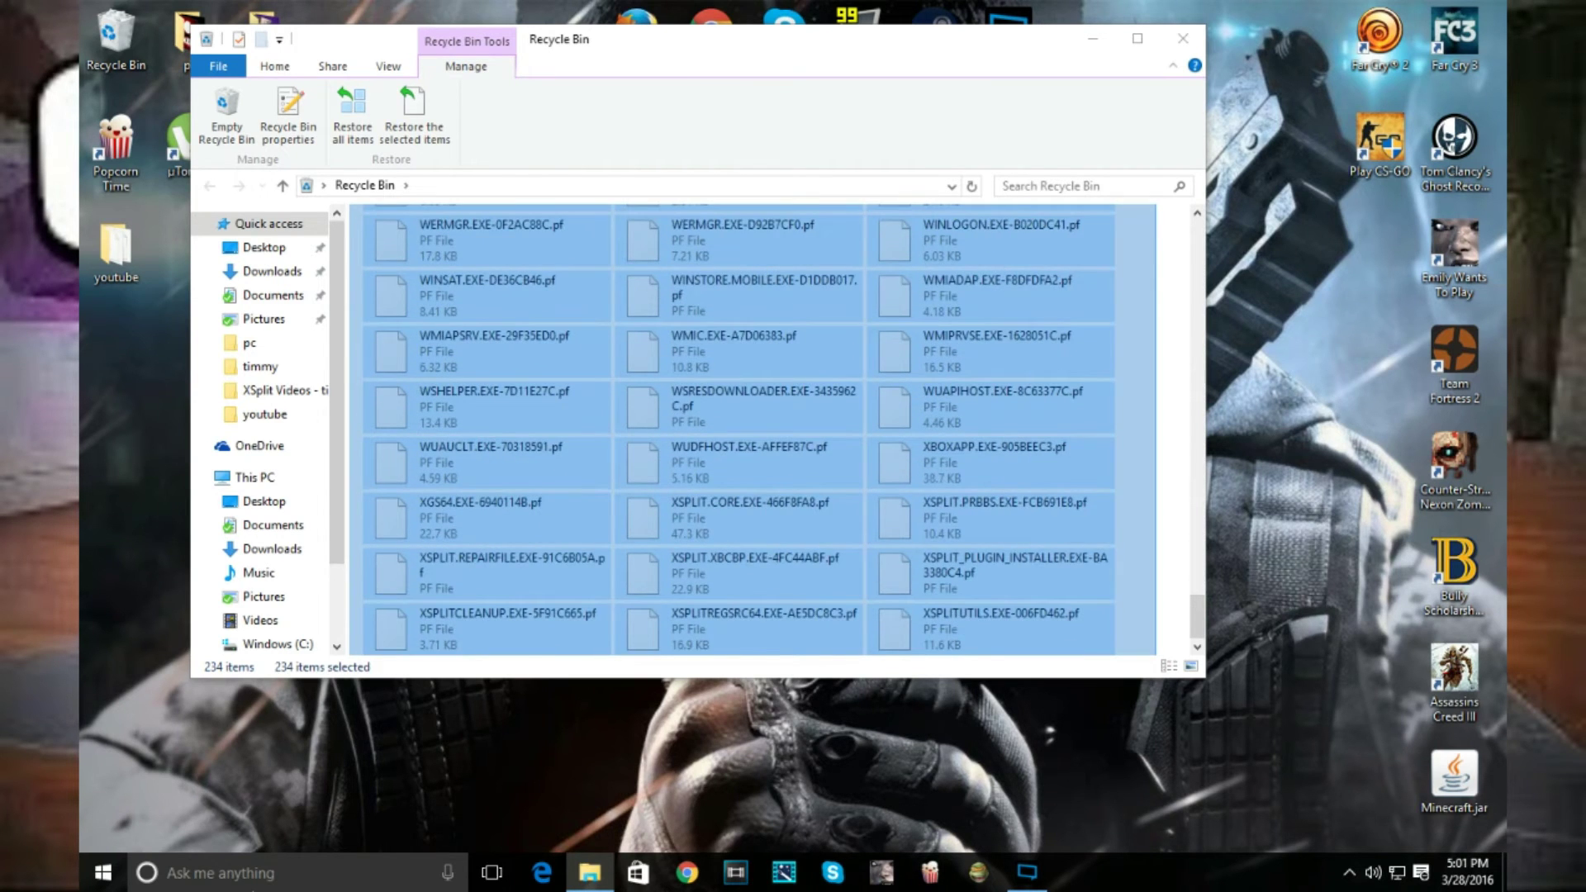
pyautogui.rightClick(487, 476)
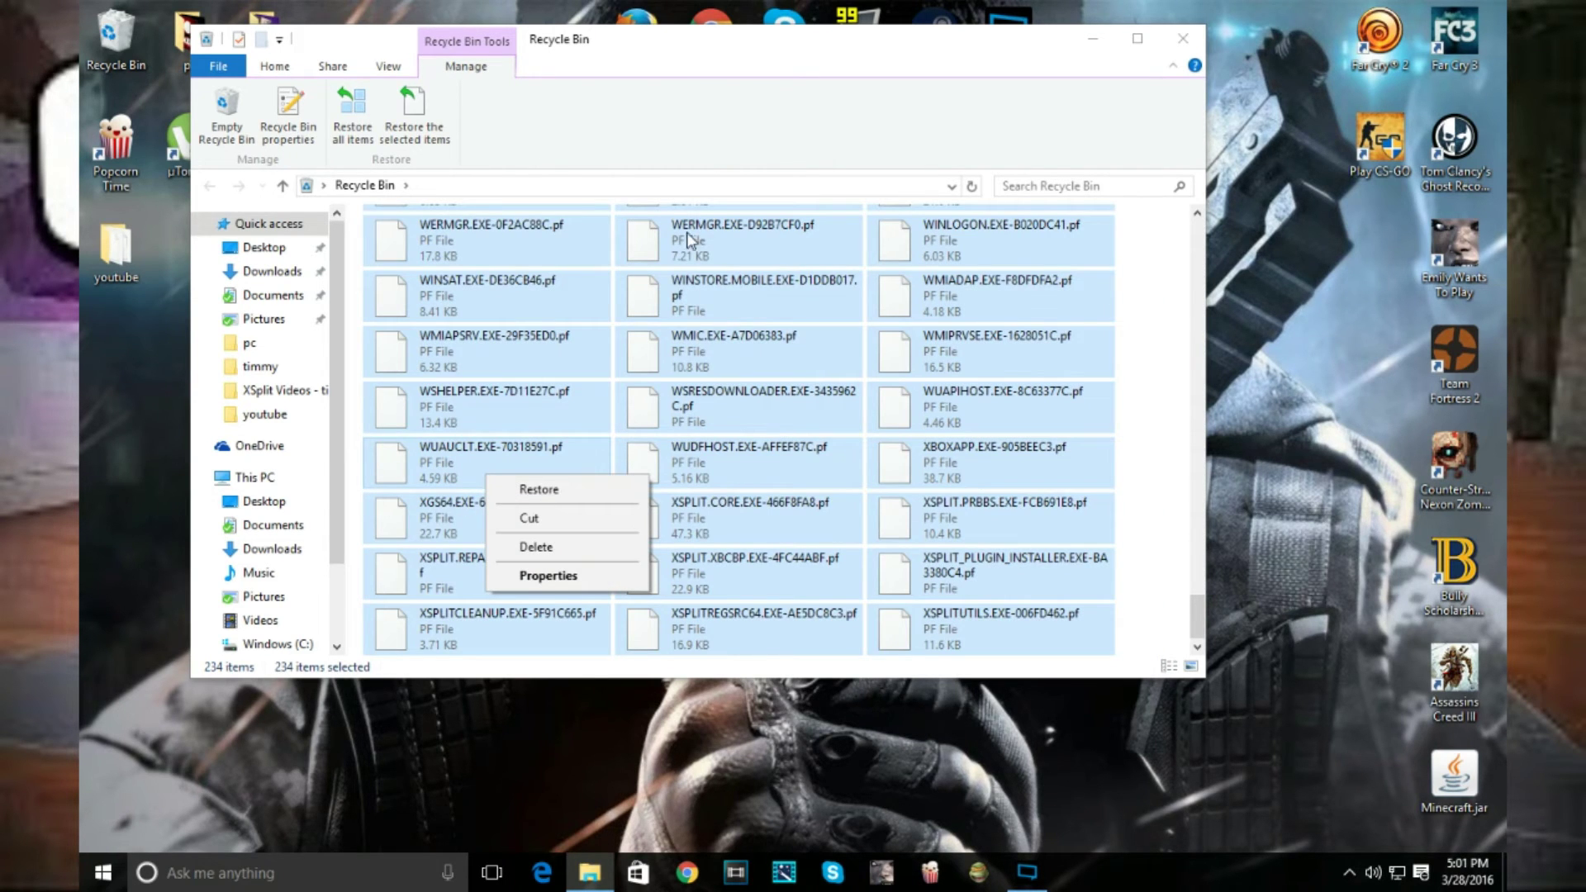
pyautogui.click(581, 545)
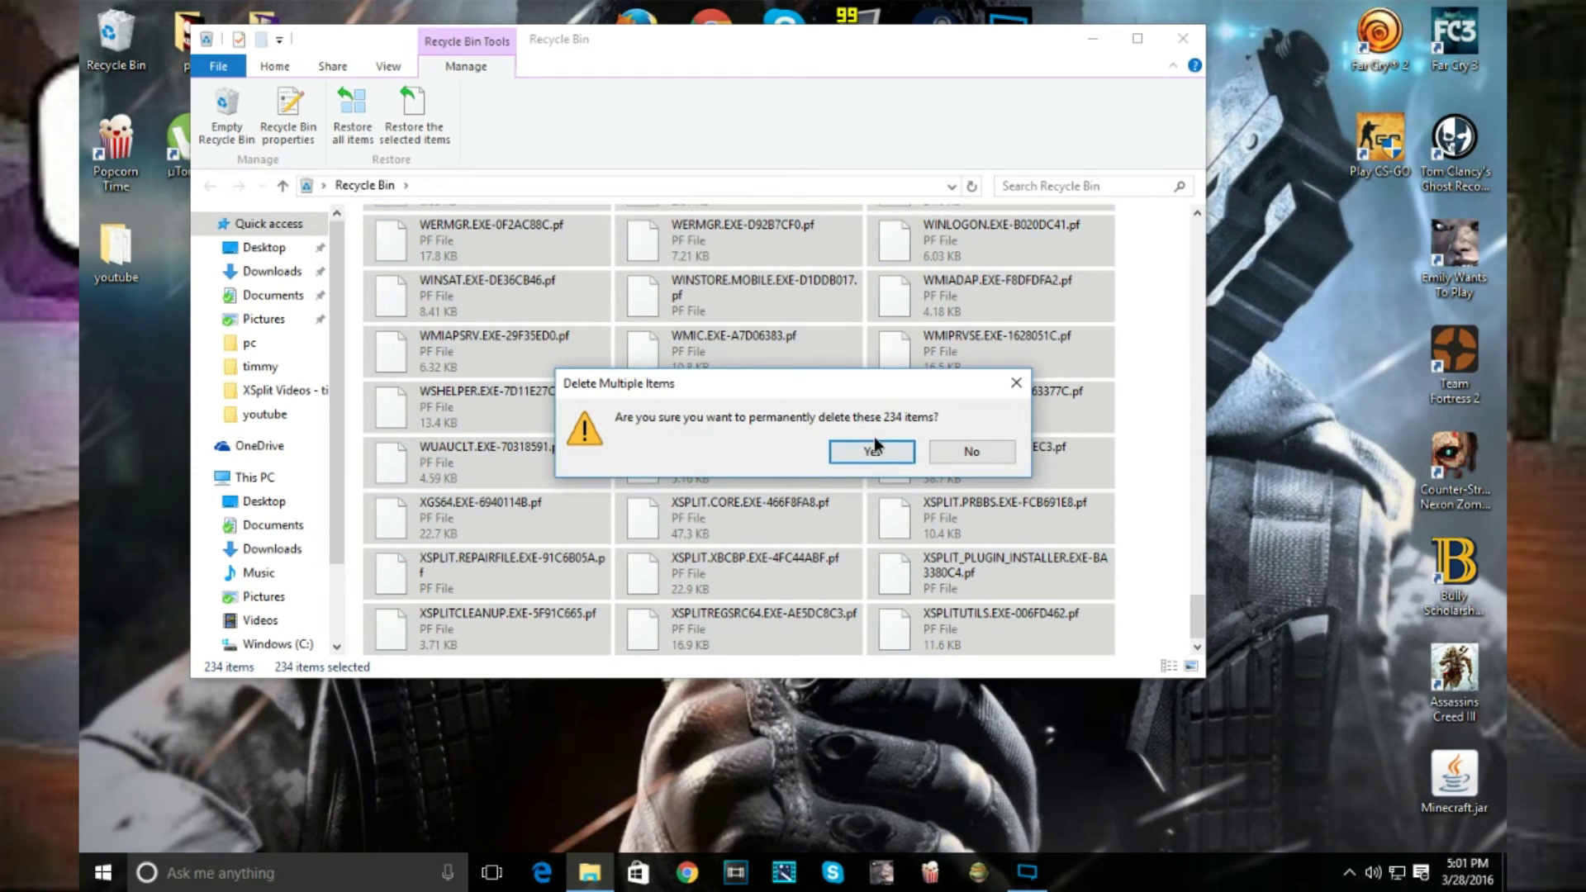
pyautogui.click(873, 444)
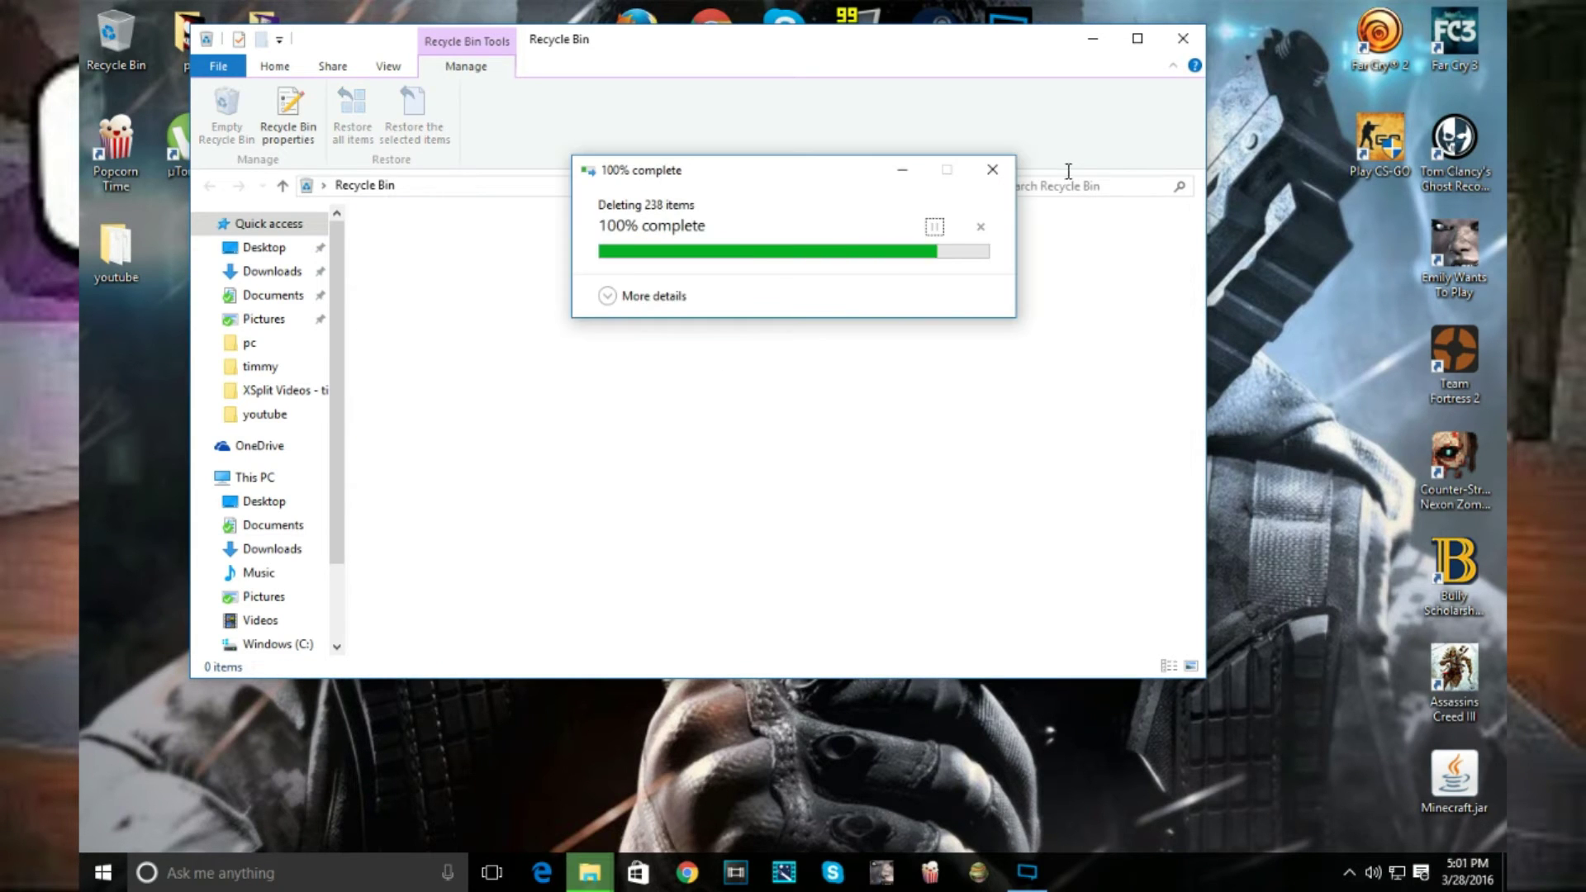
pyautogui.click(1183, 39)
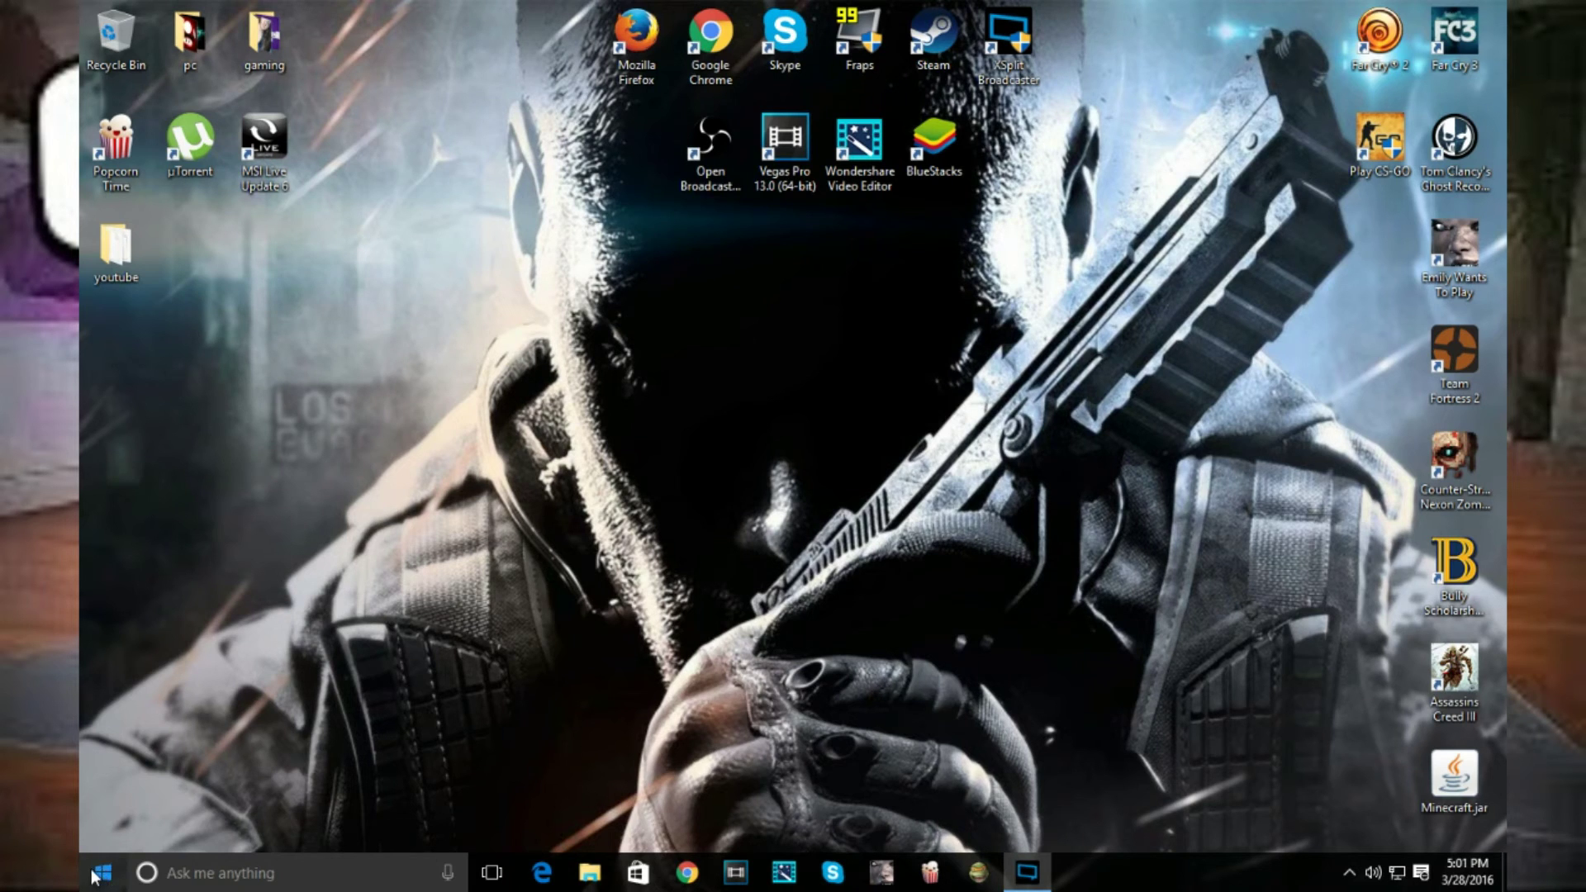
# Step: Run 'temp' from the Run history and grant access to open C:\Windows\Temp
pyautogui.click(97, 874)
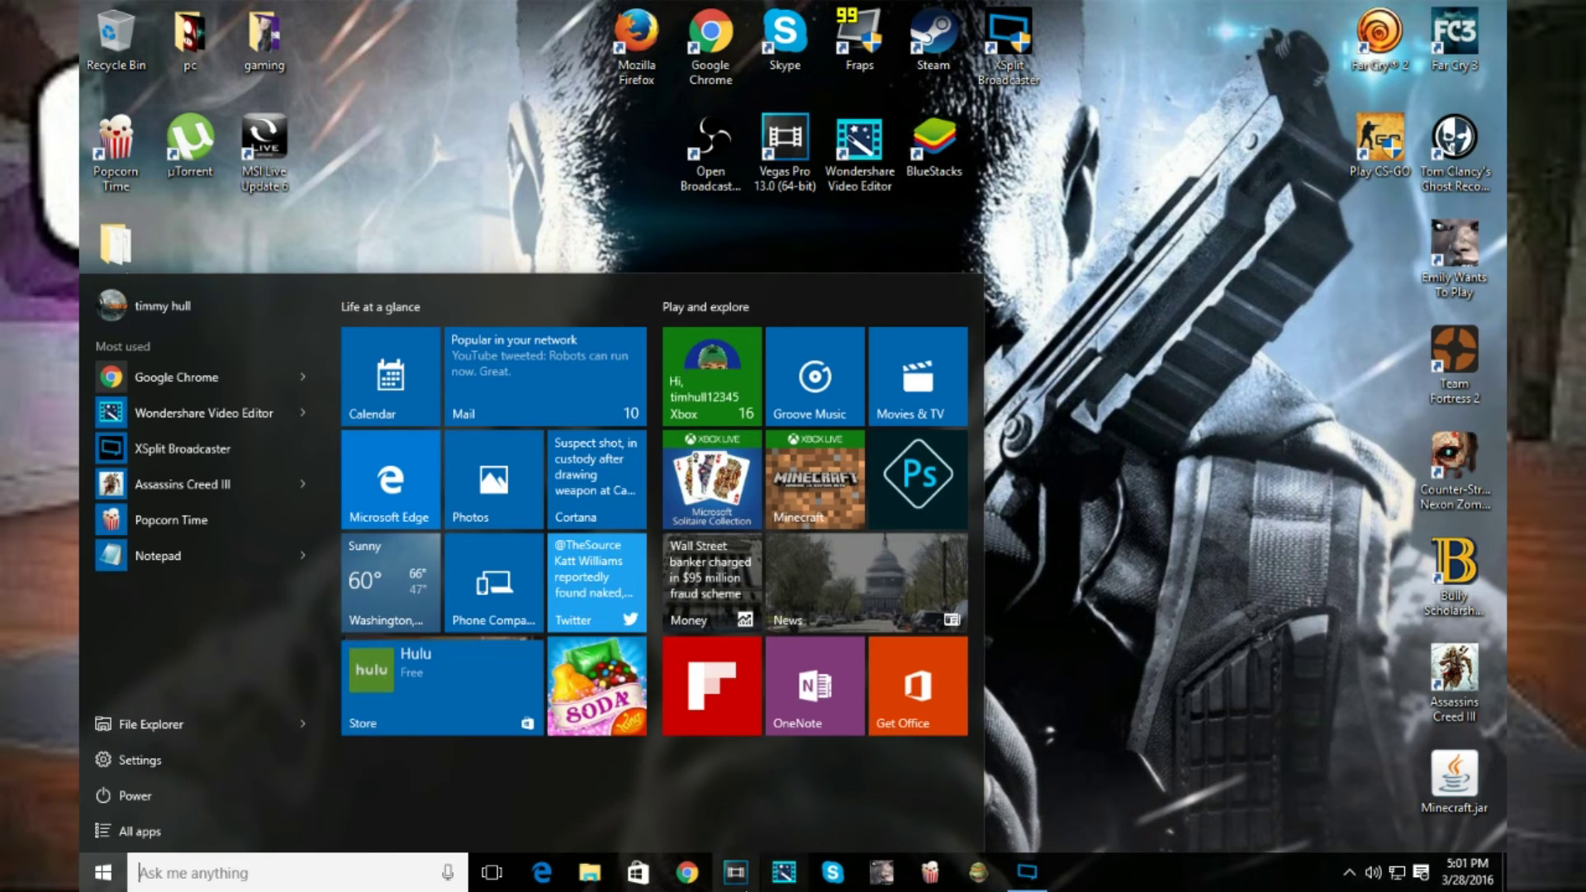
pyautogui.write('run')
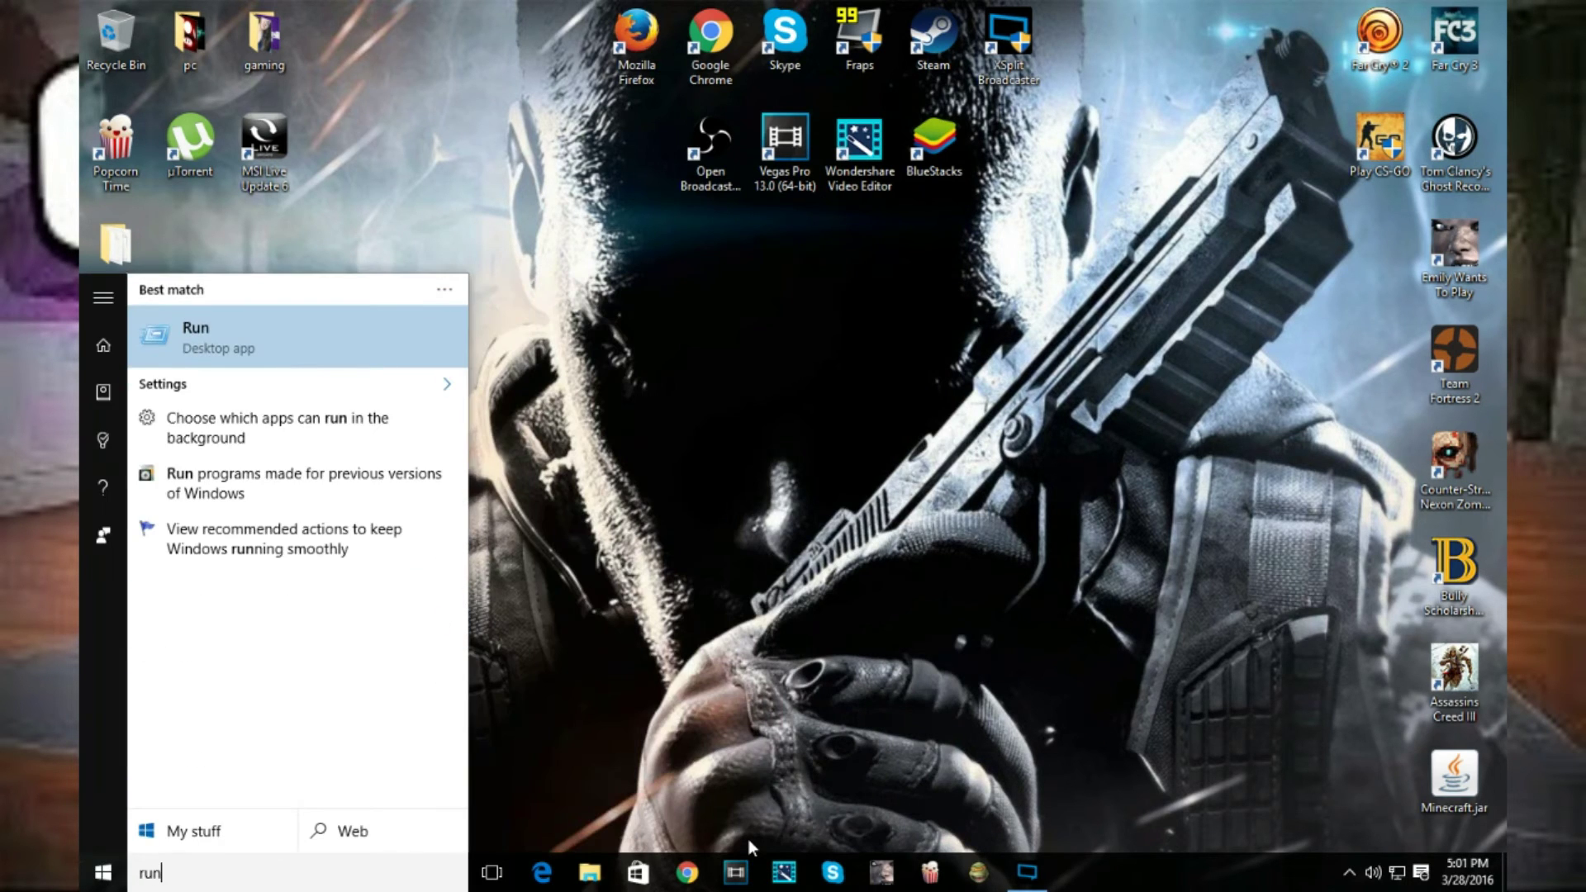
pyautogui.press('Return')
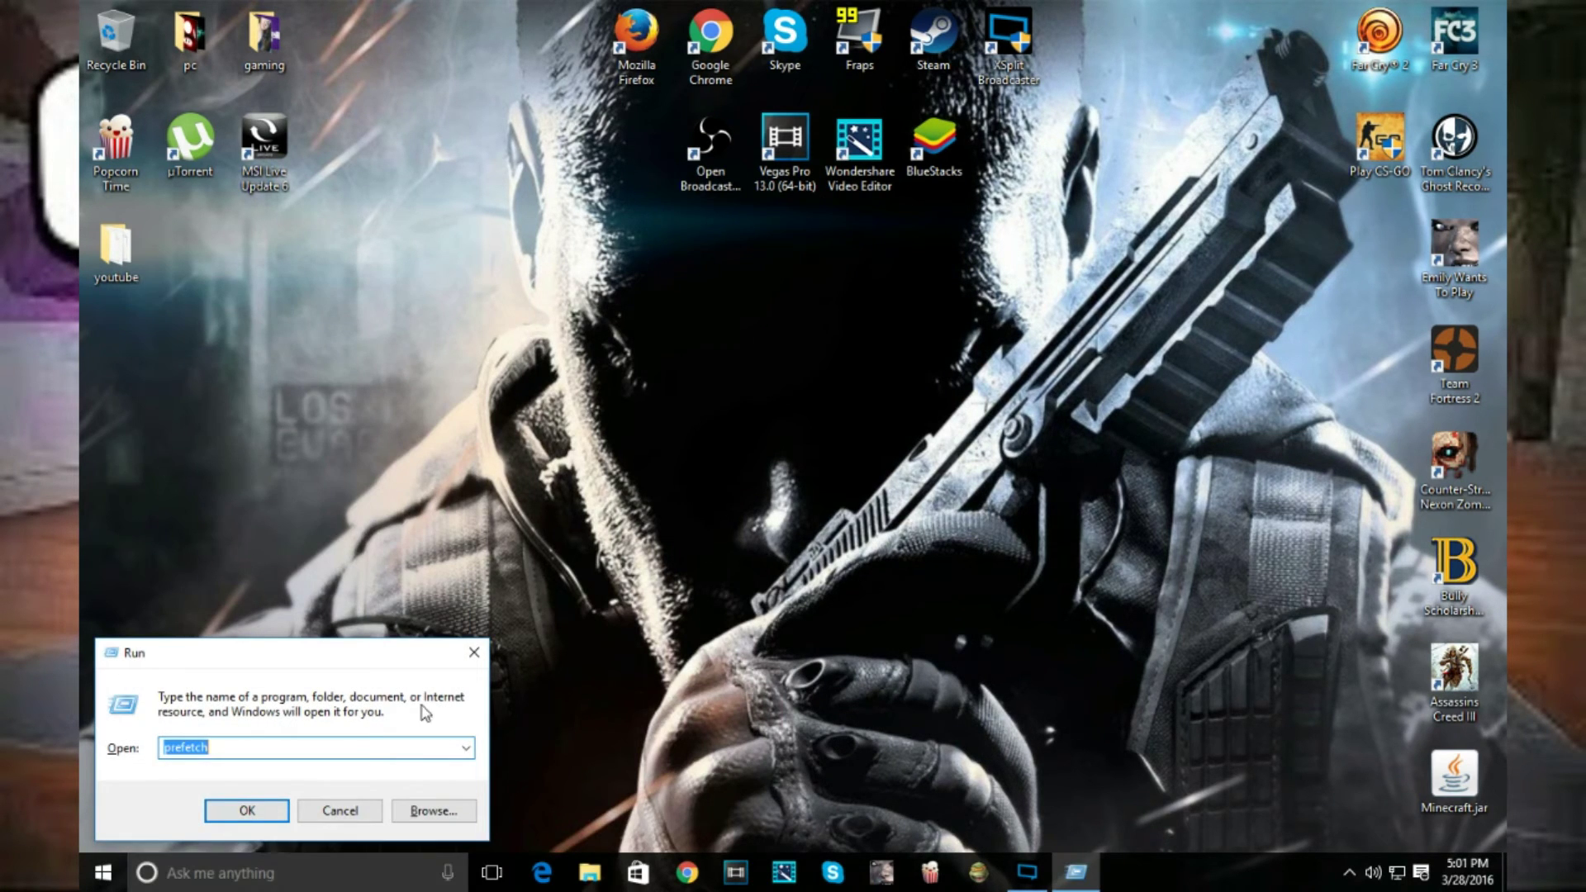
pyautogui.click(467, 748)
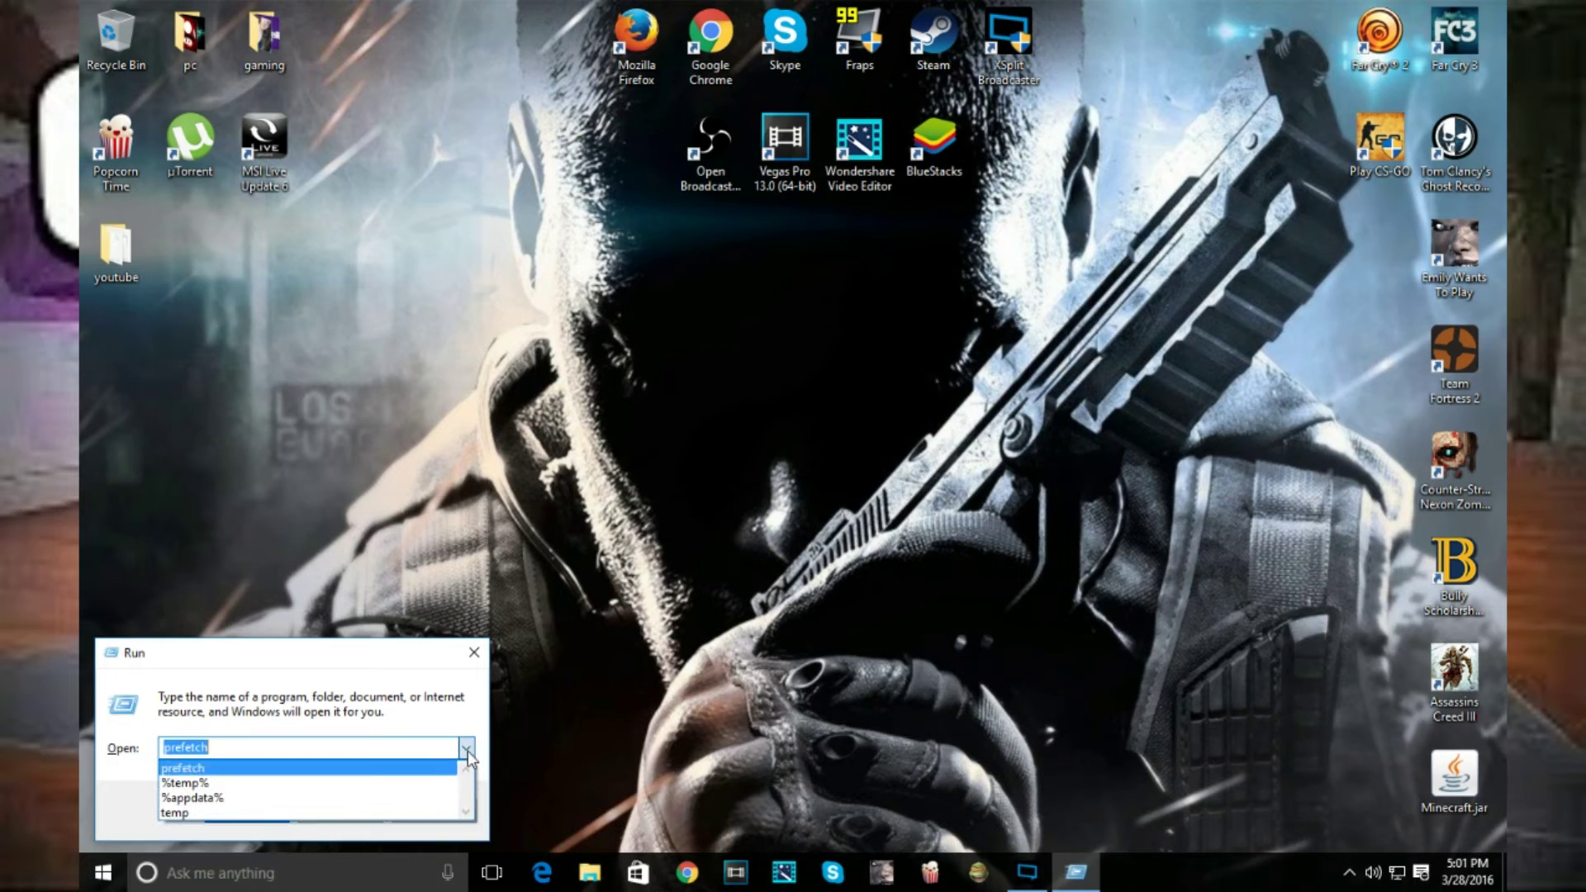
pyautogui.click(263, 813)
pyautogui.click(259, 814)
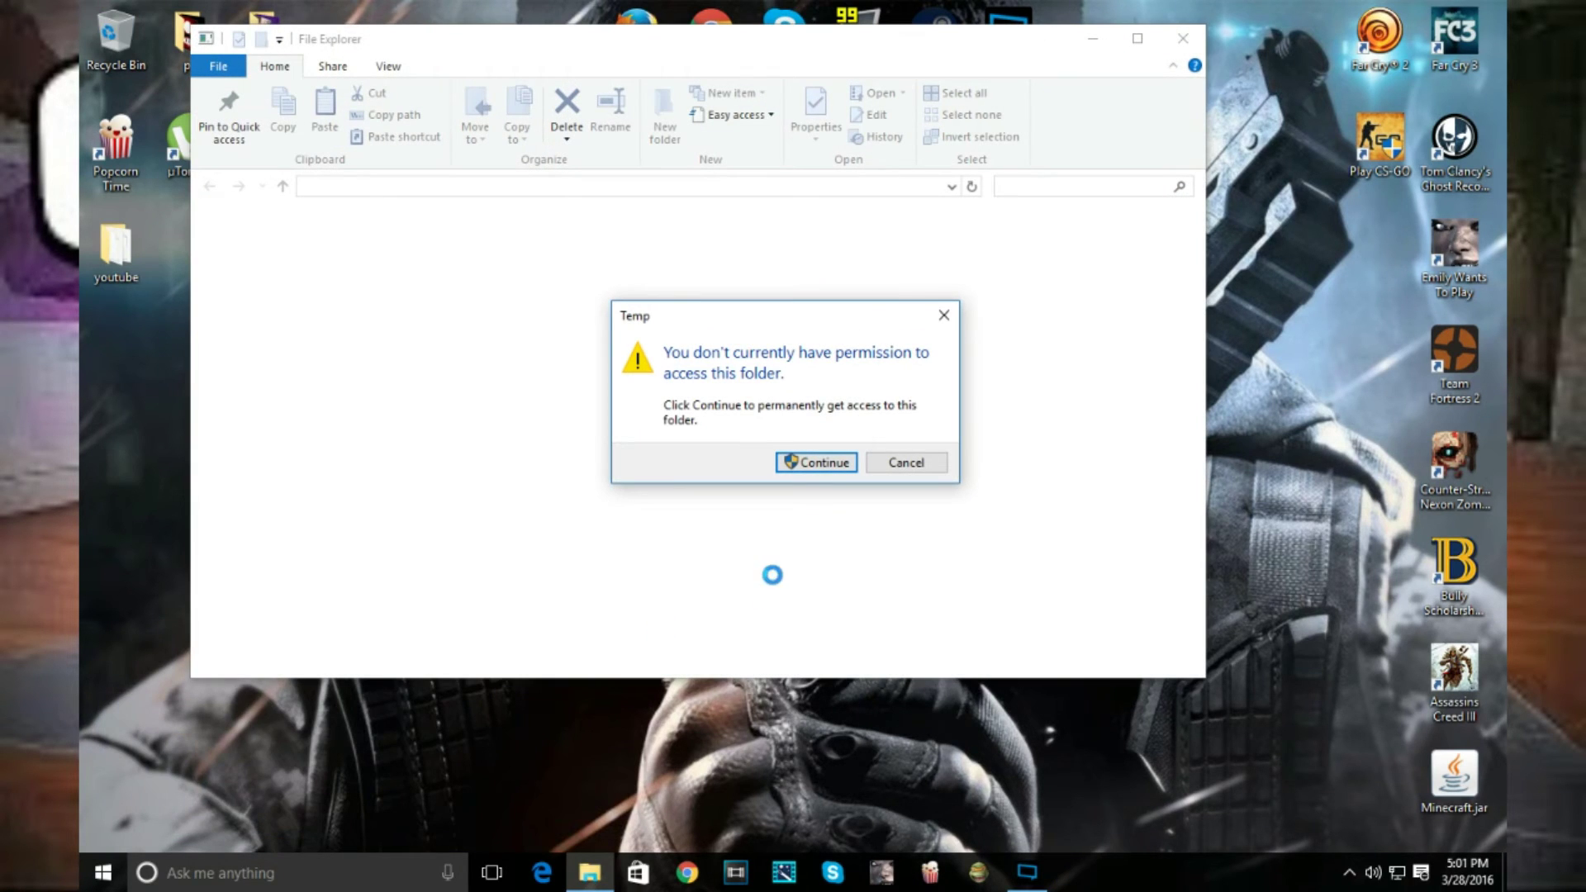
pyautogui.click(809, 461)
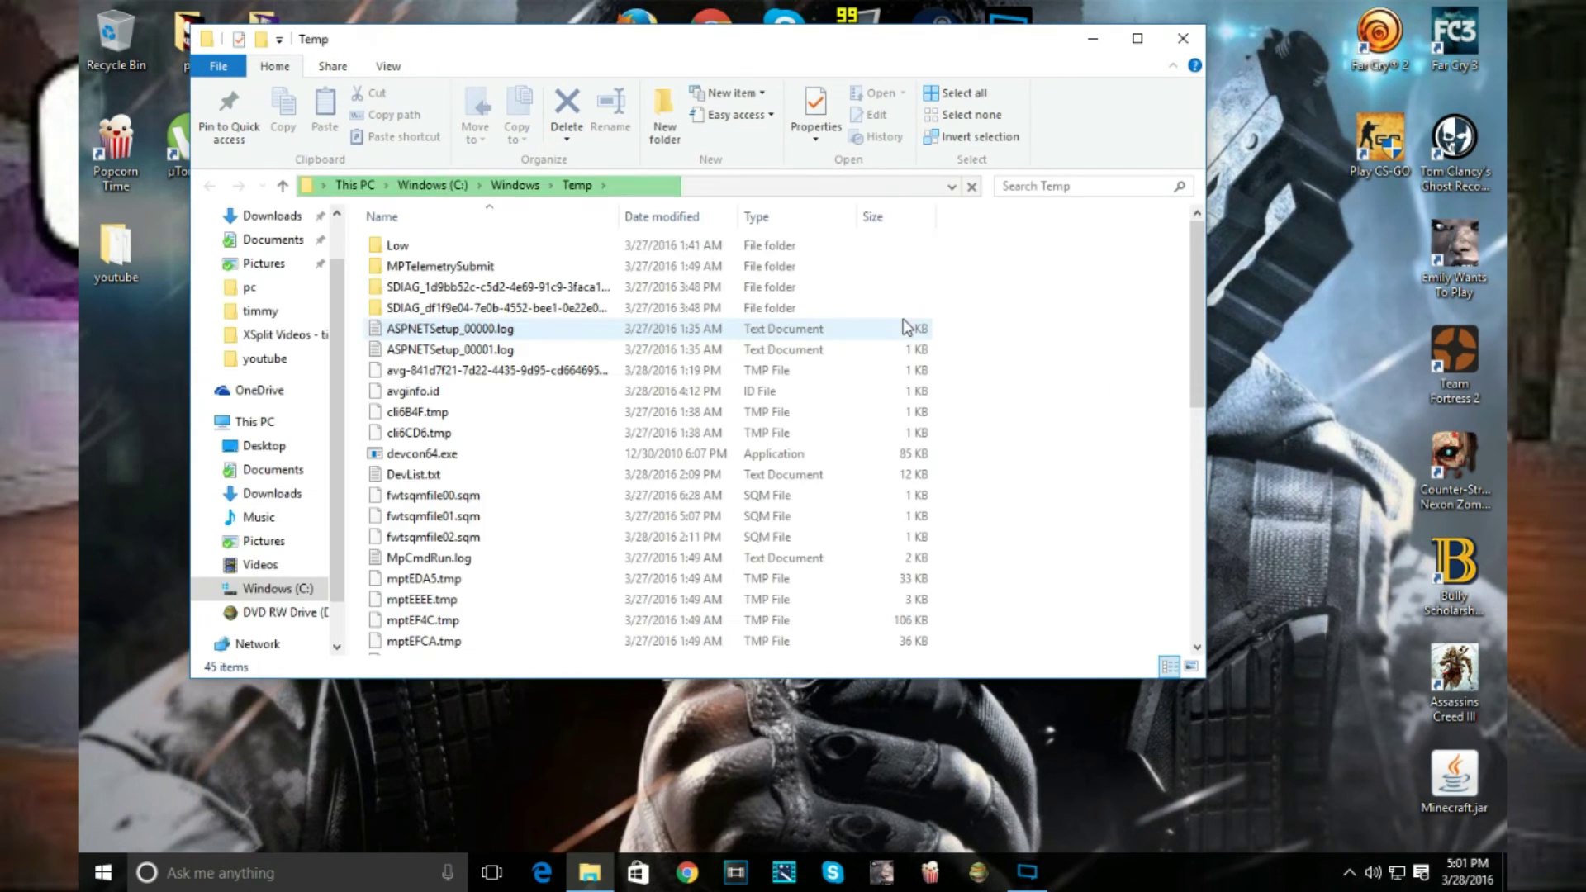
# Step: Delete all 45 Windows Temp items to the Recycle Bin, allowing admin access and skipping locked files
pyautogui.moveTo(1150, 241); pyautogui.dragTo(364, 665)
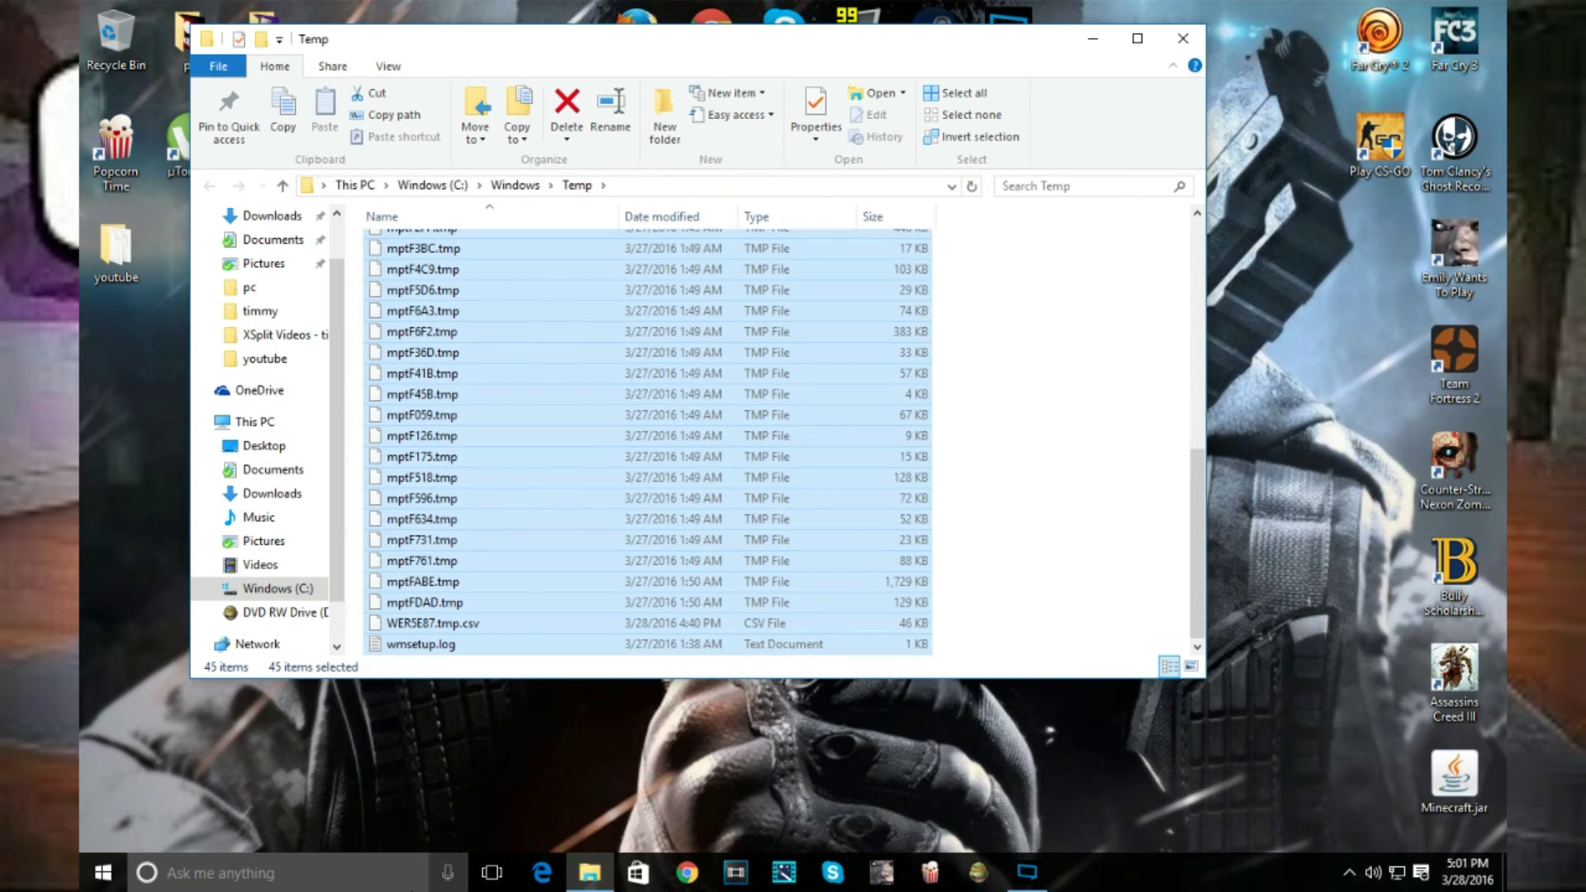
pyautogui.rightClick(512, 535)
pyautogui.click(560, 468)
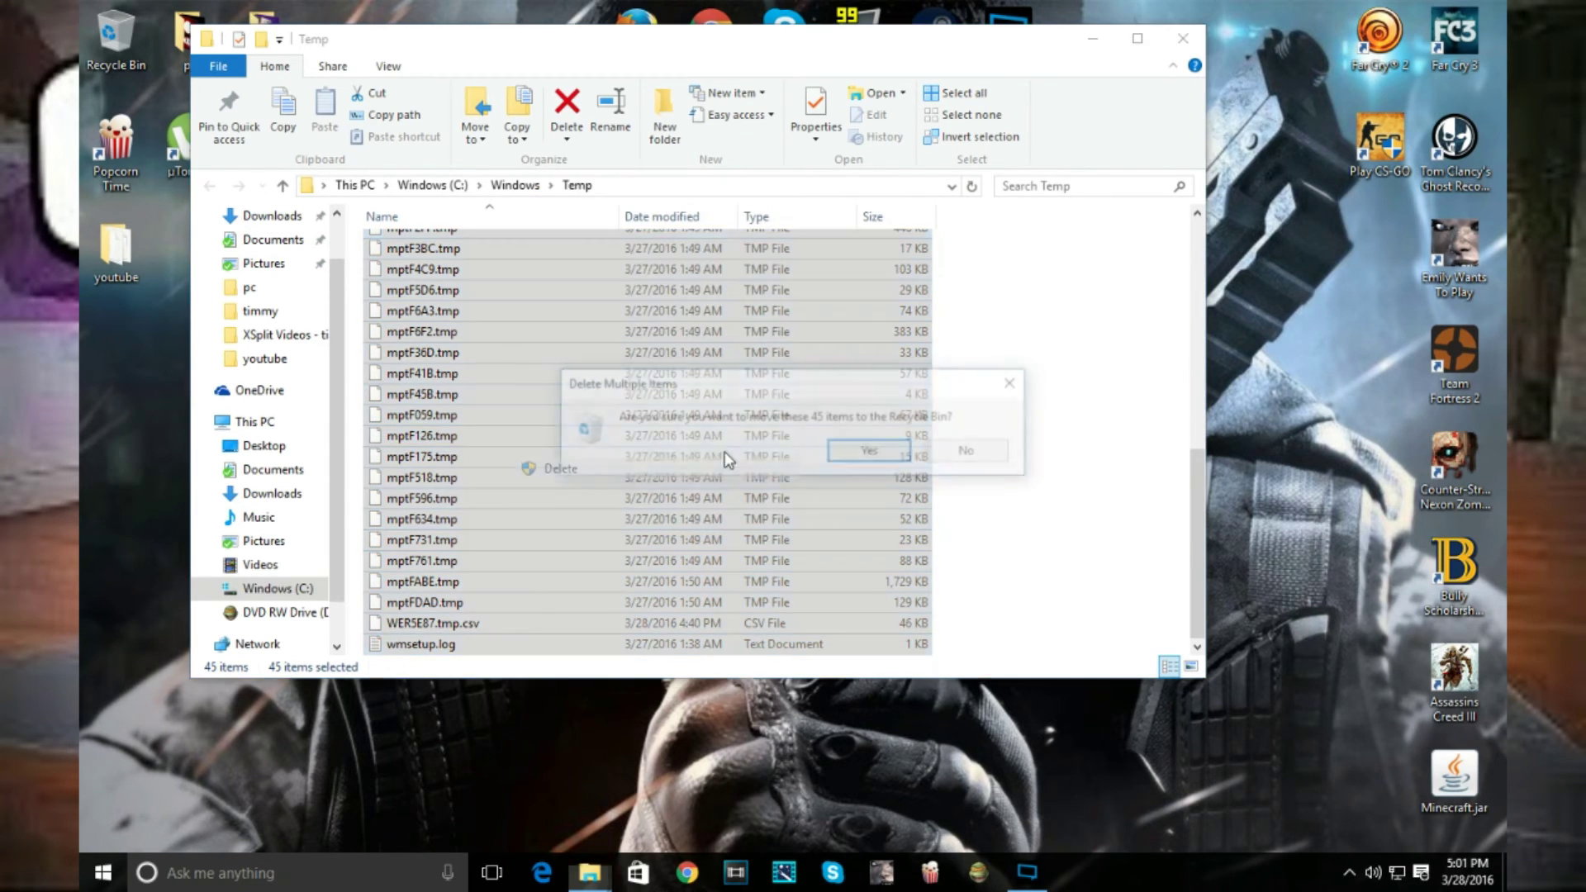
pyautogui.click(889, 454)
pyautogui.click(755, 337)
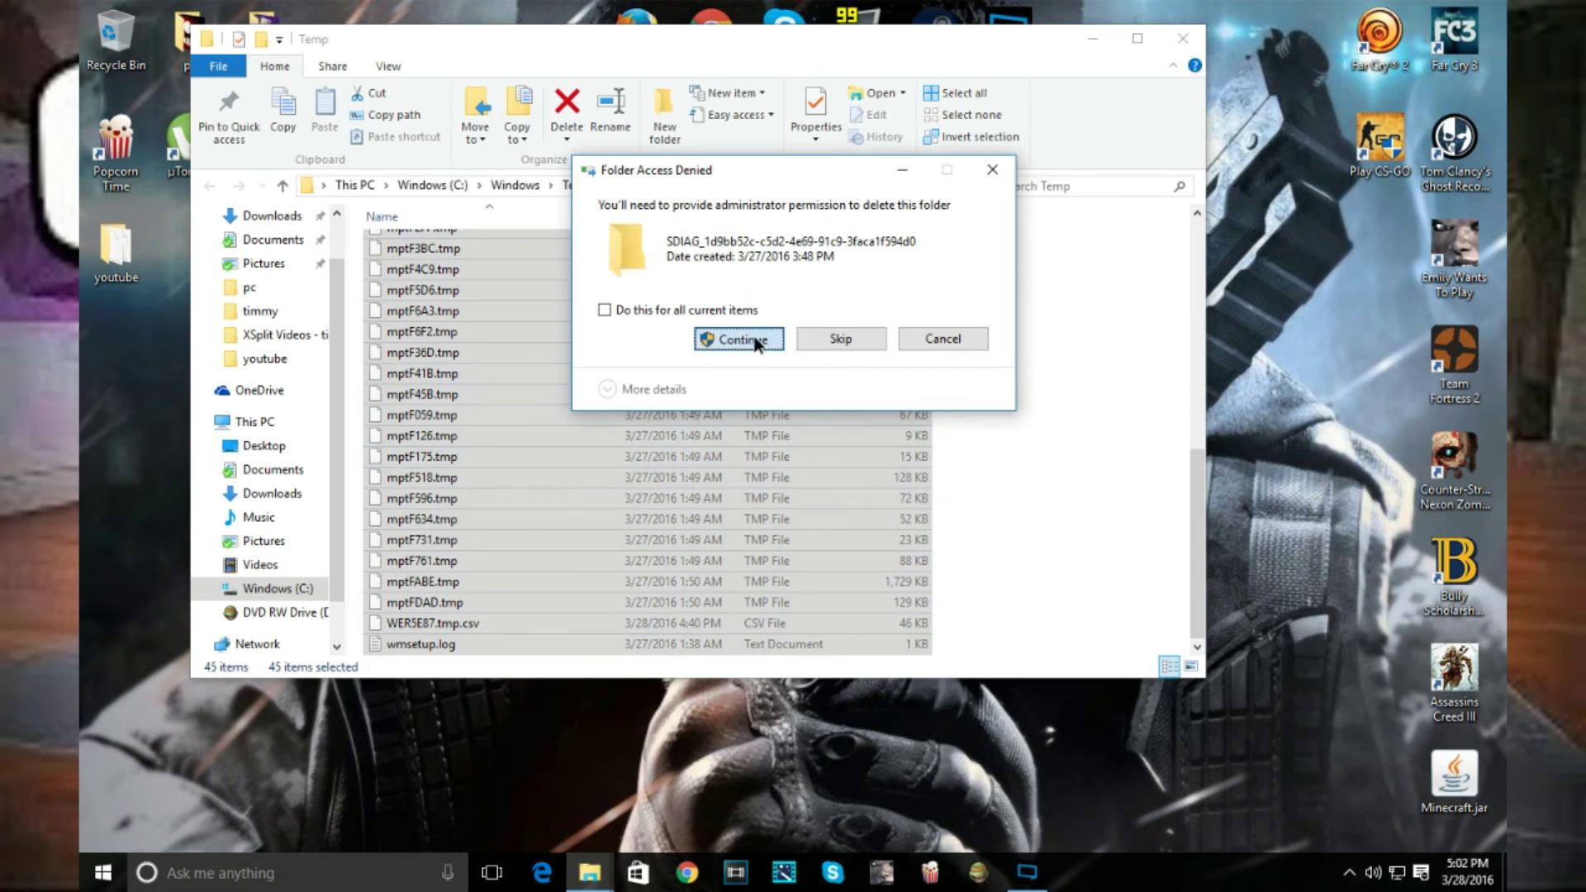
pyautogui.click(731, 382)
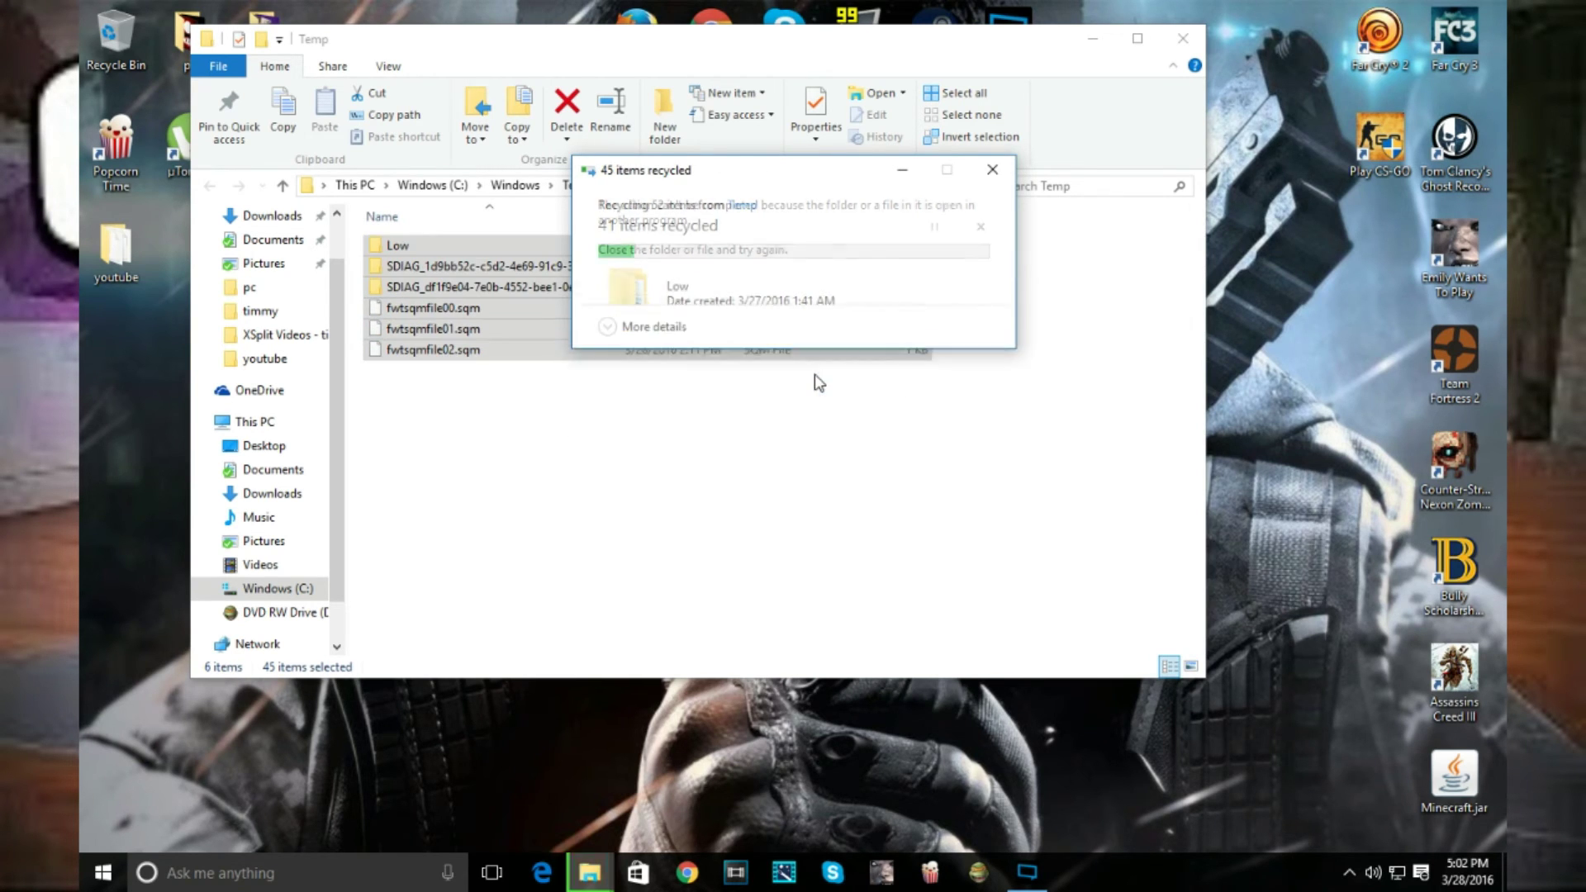
pyautogui.click(864, 353)
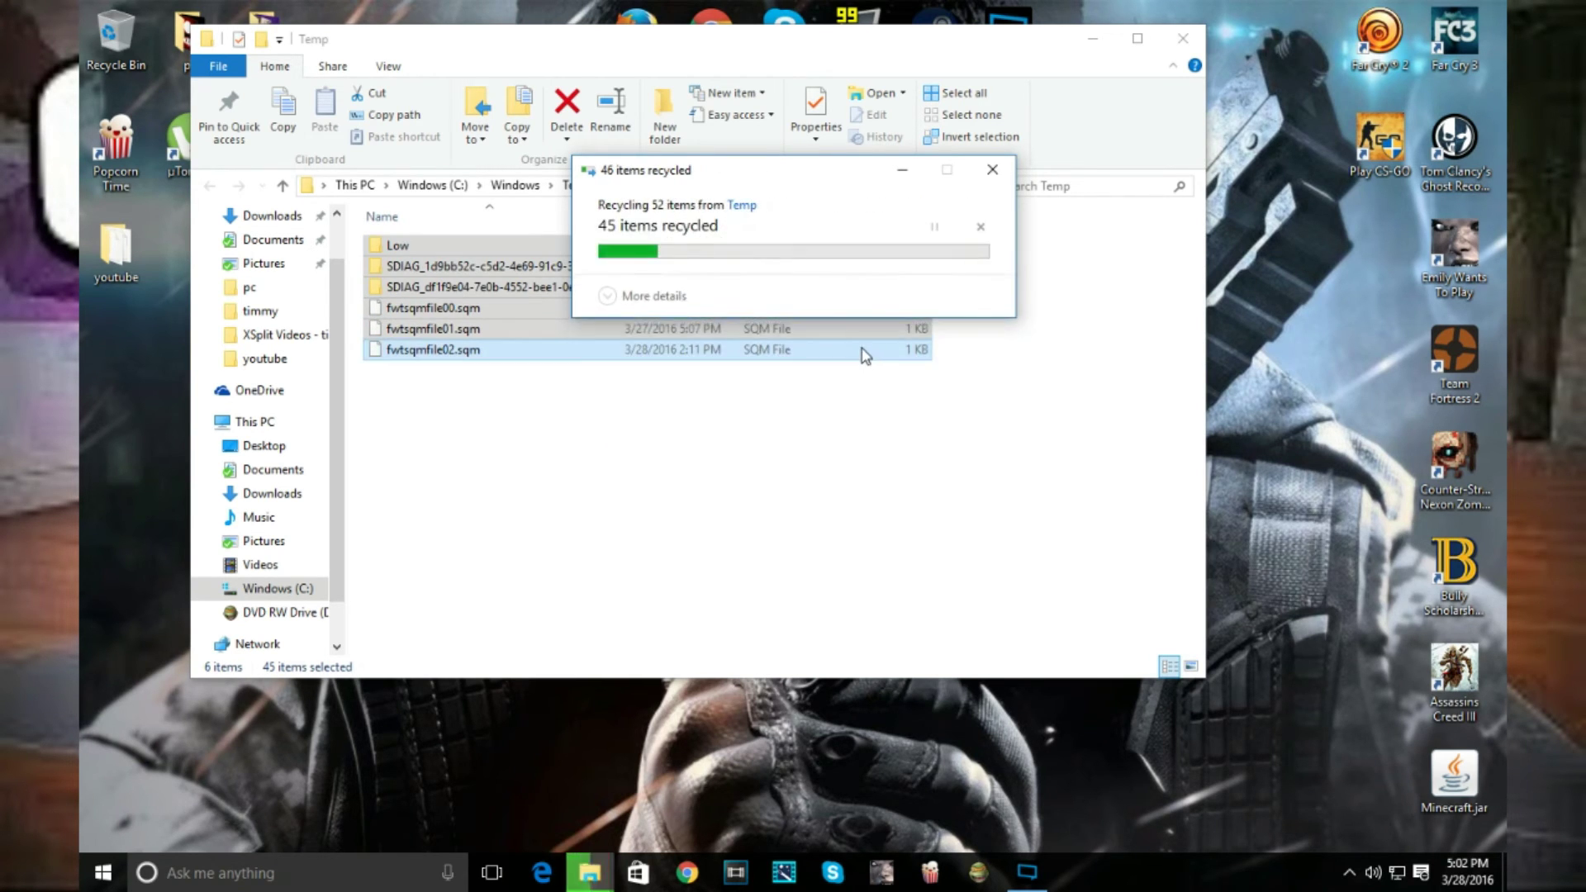
pyautogui.click(865, 340)
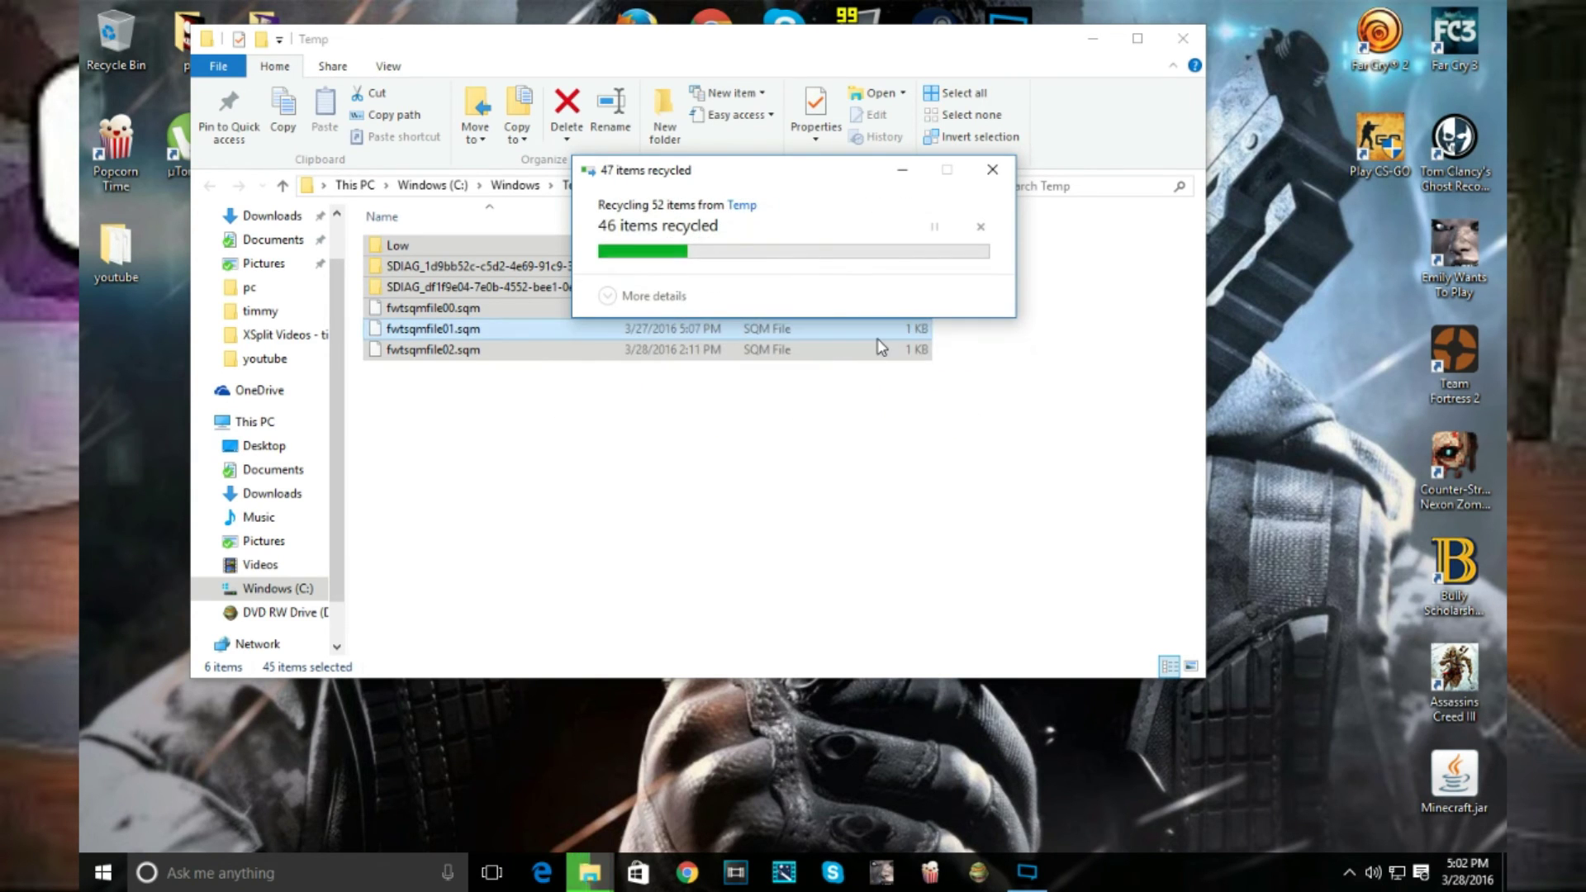
pyautogui.click(869, 342)
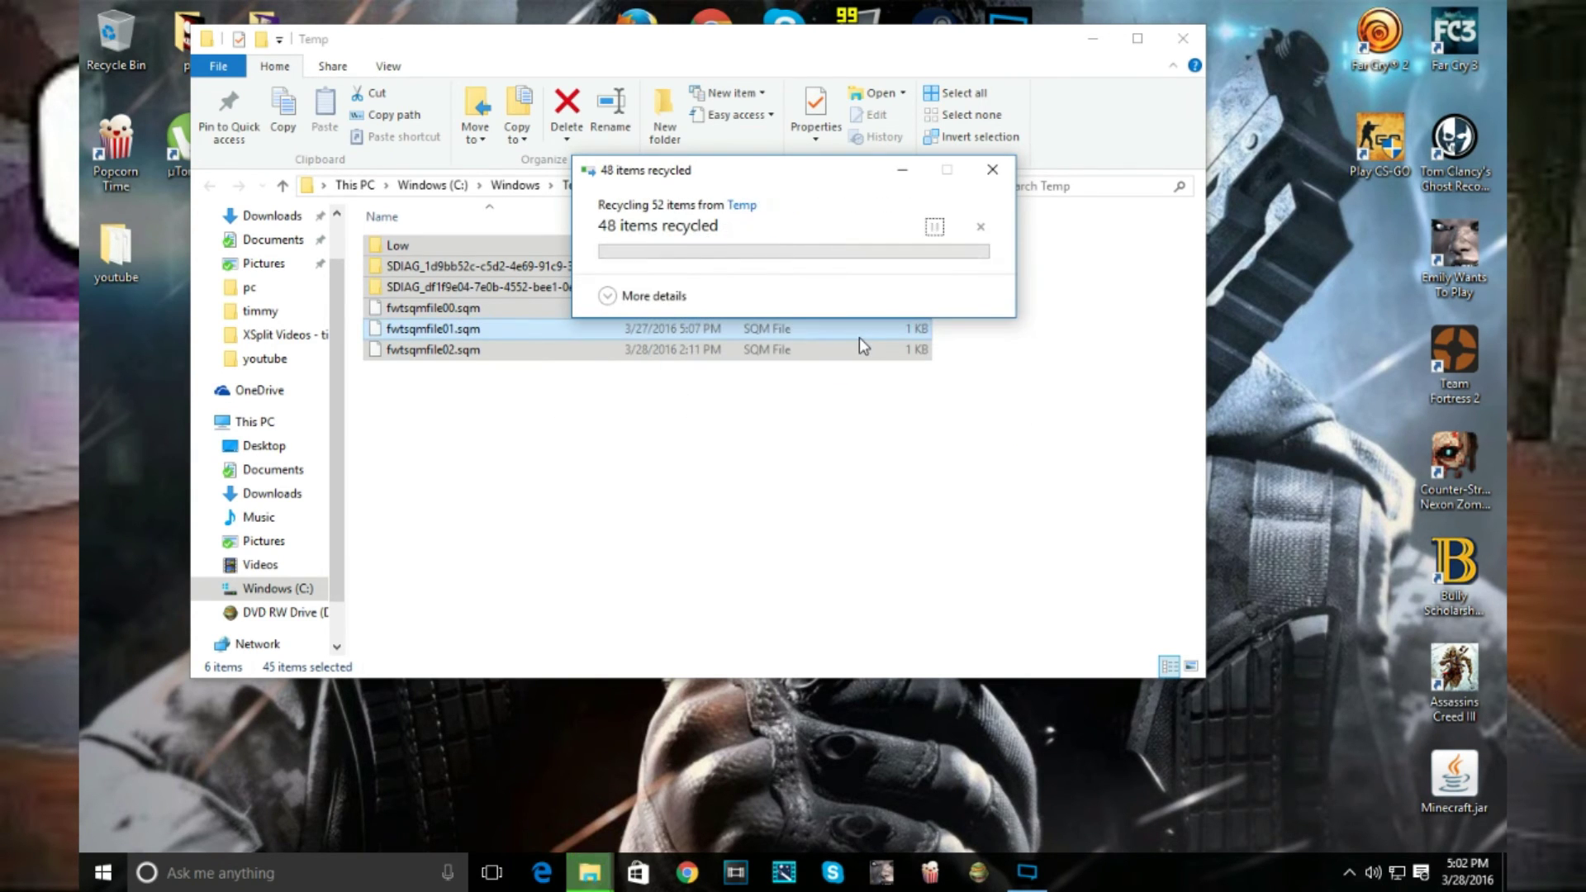
# Step: Delete the 6 leftover items to the Recycle Bin, leaving only the Low folder
pyautogui.moveTo(460, 458); pyautogui.dragTo(517, 289)
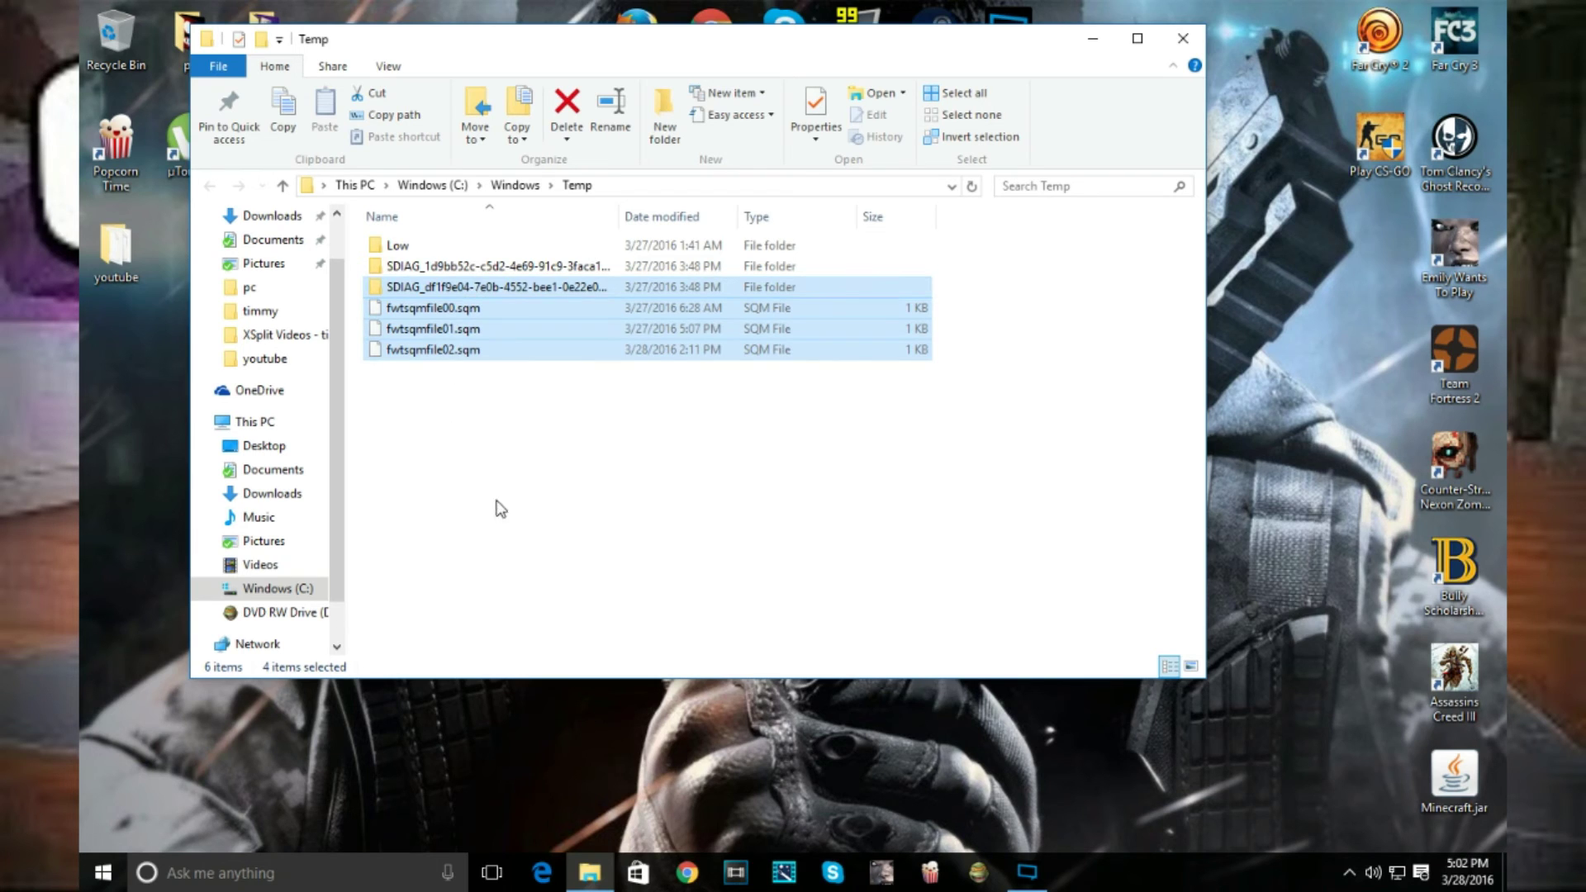
pyautogui.moveTo(465, 507); pyautogui.dragTo(512, 250)
pyautogui.rightClick(502, 250)
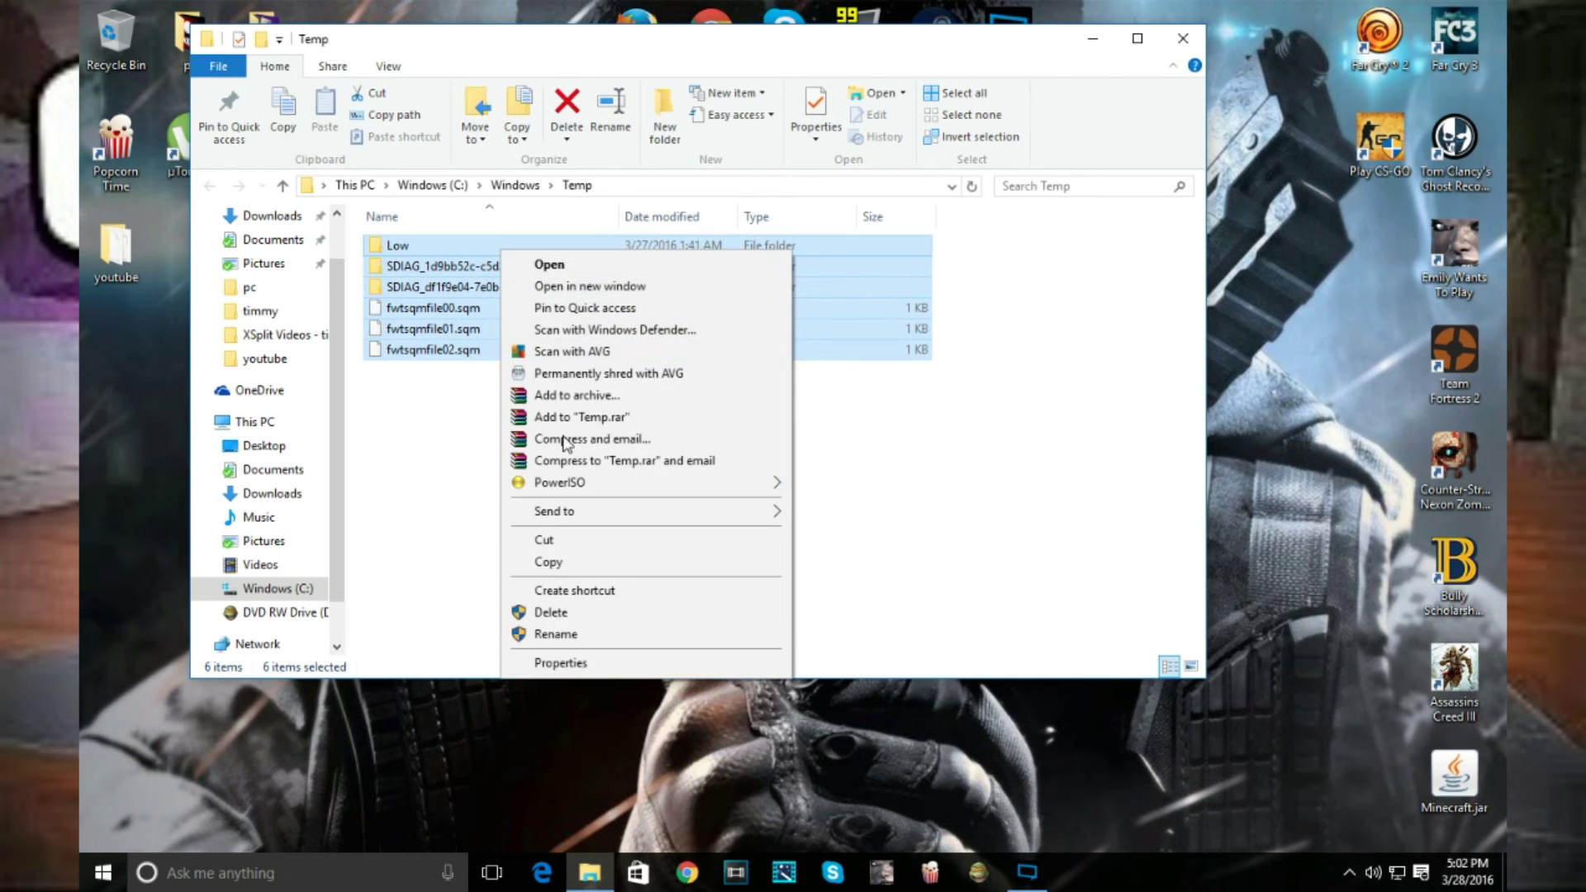
pyautogui.click(550, 613)
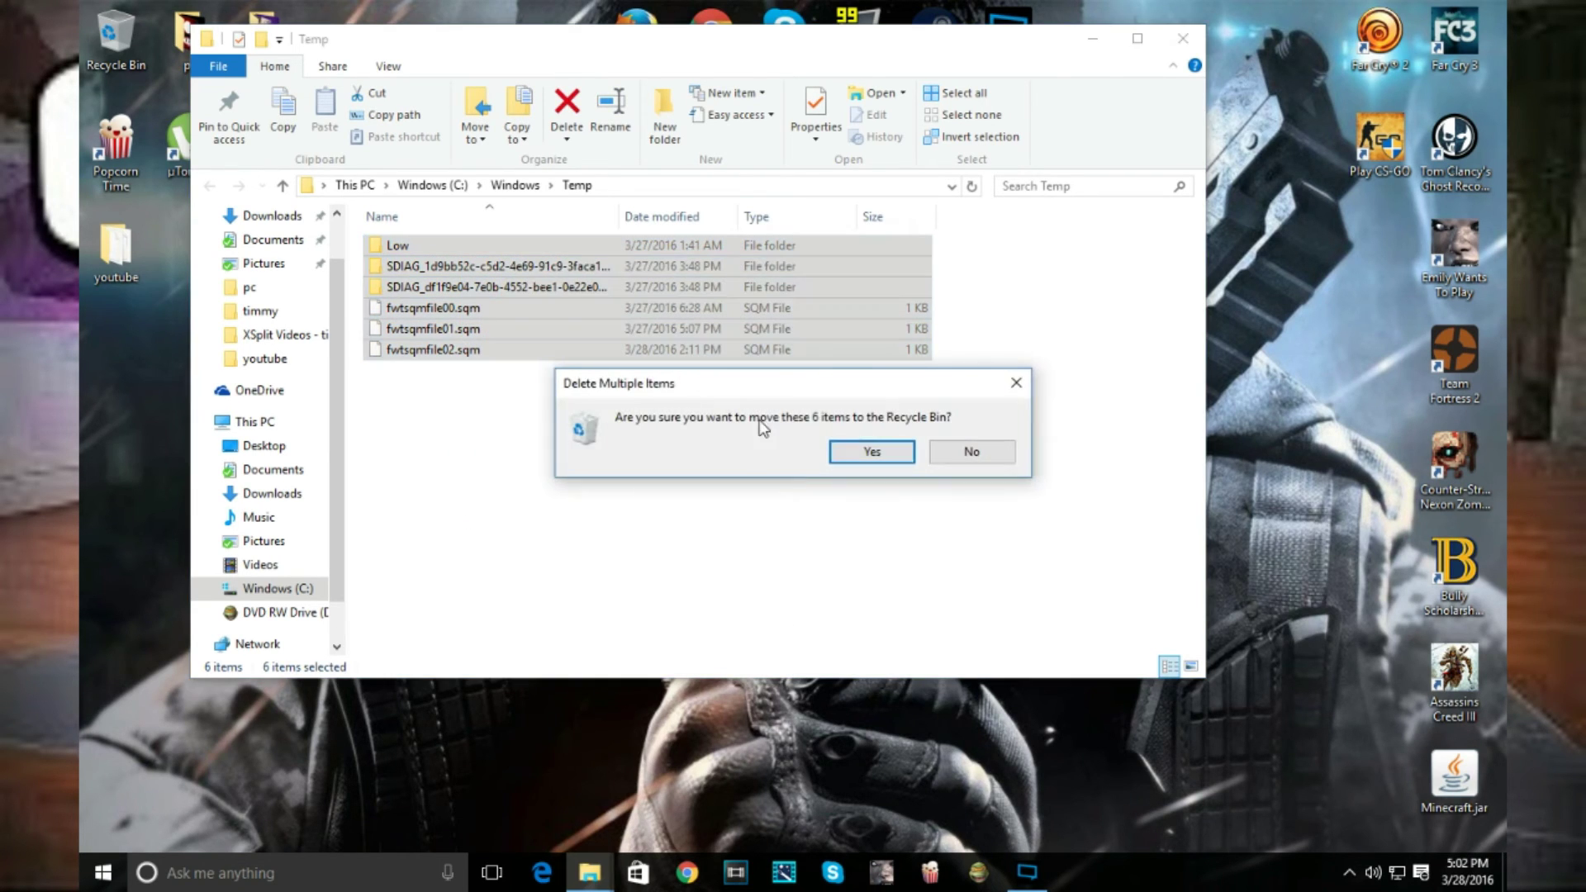
pyautogui.click(874, 451)
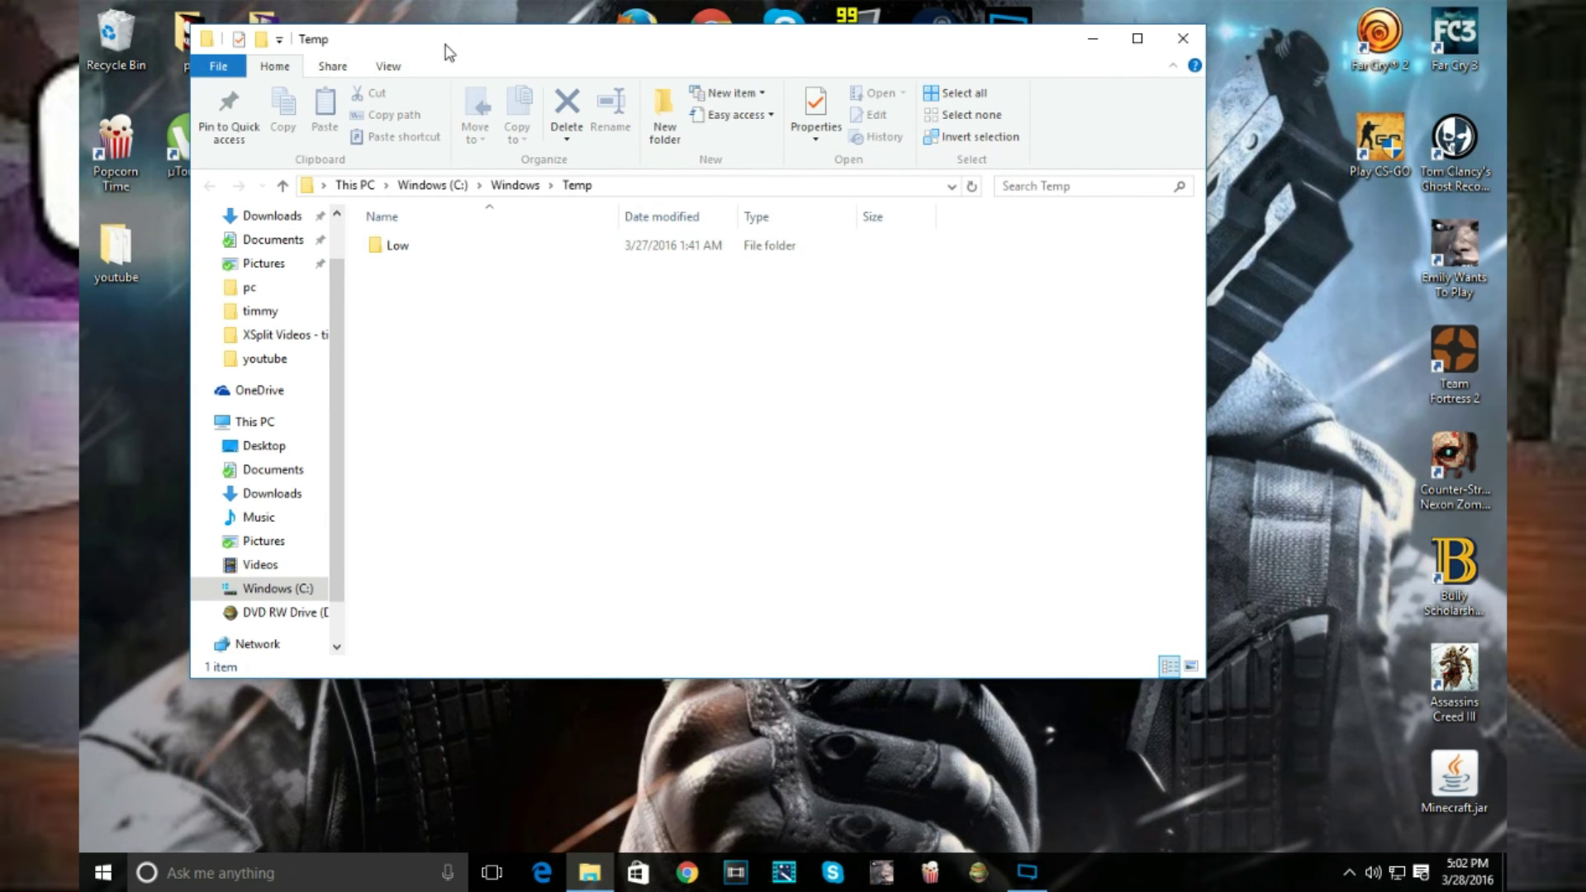
pyautogui.moveTo(446, 52); pyautogui.dragTo(655, 93)
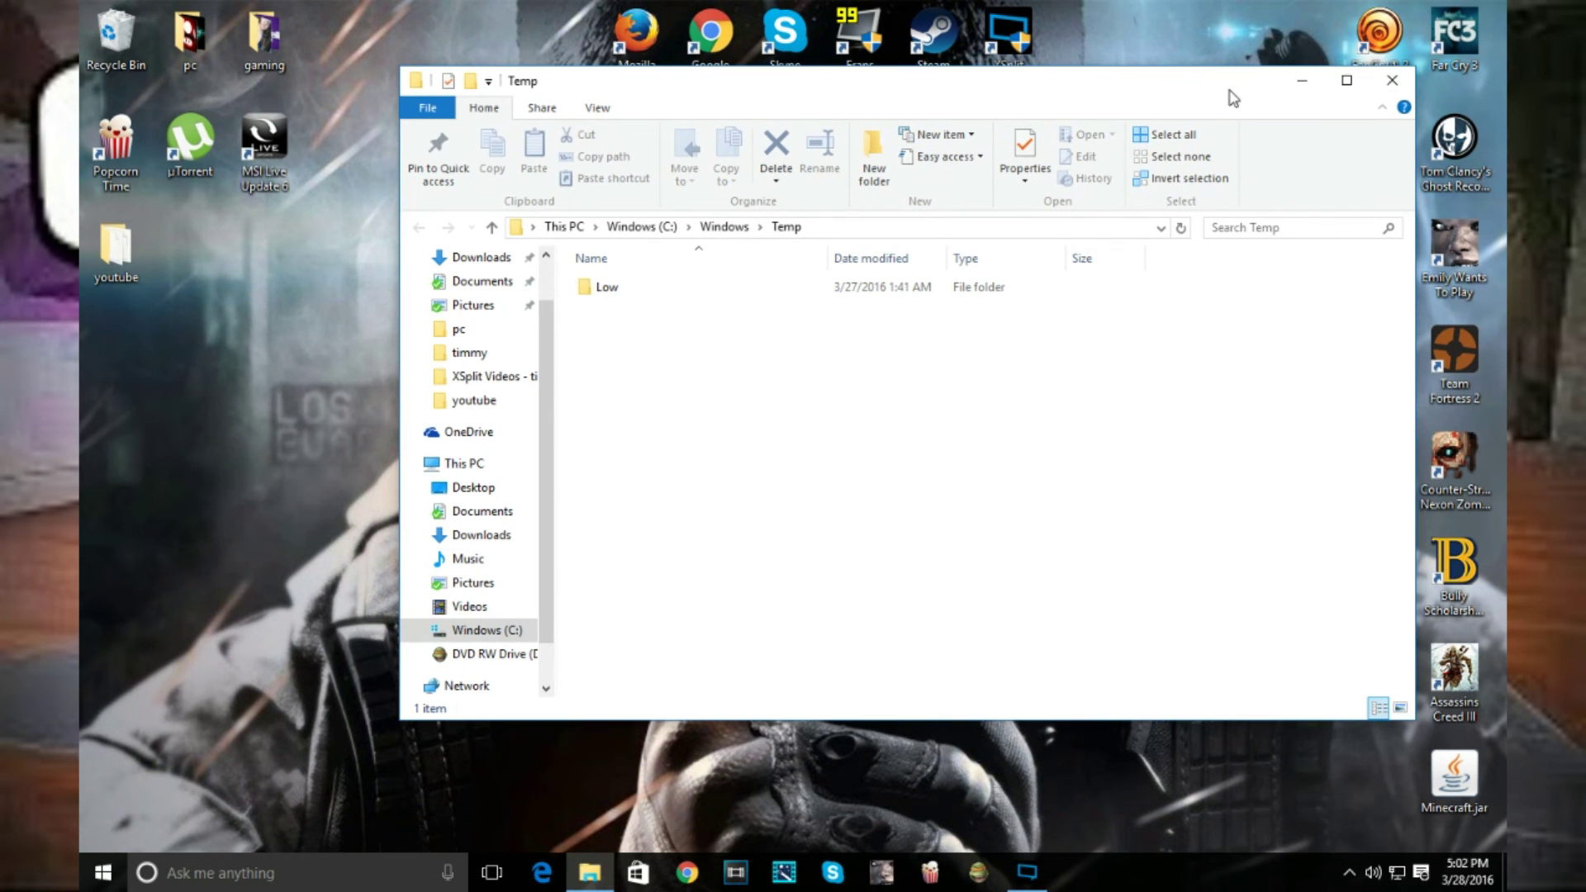
# Step: Close Temp, then permanently delete the Recycle Bin's 44 items with admin permission and close it
pyautogui.click(1377, 85)
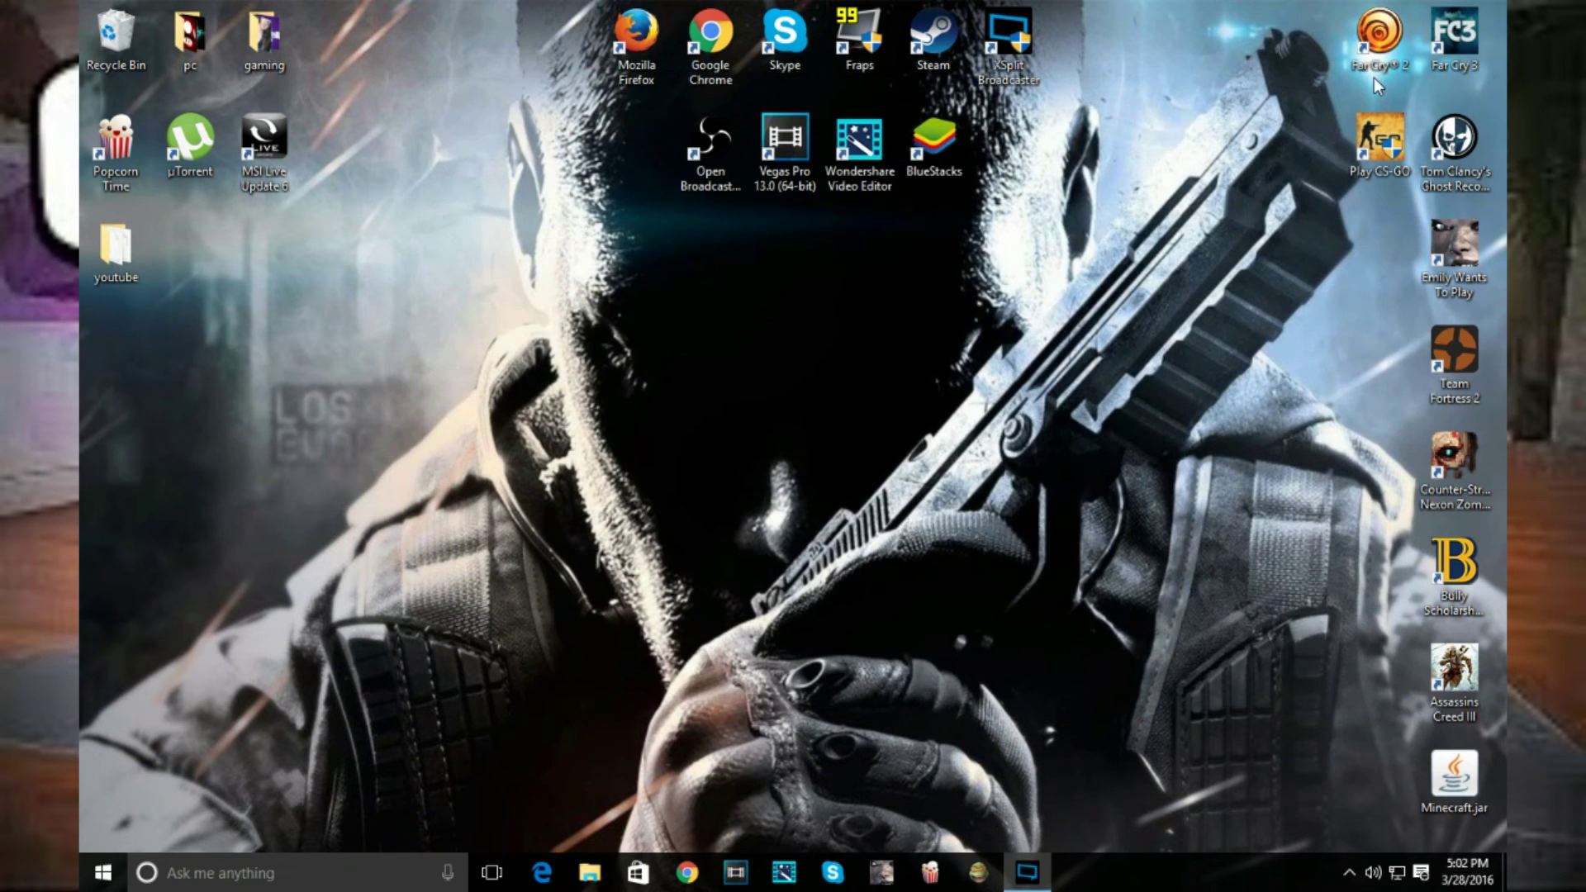
pyautogui.doubleClick(115, 41)
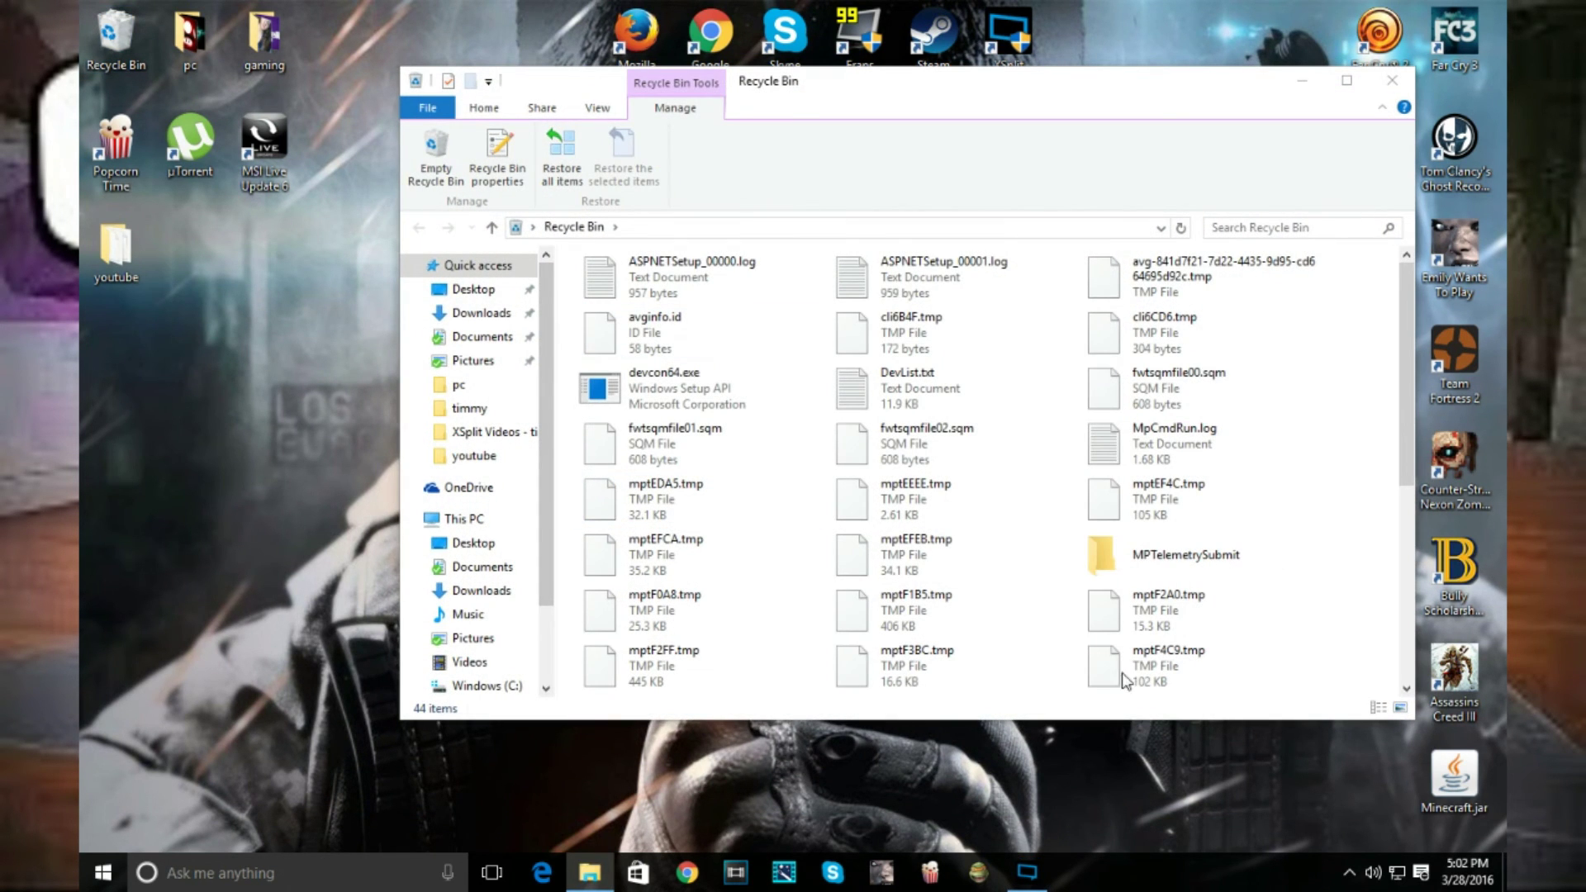
pyautogui.moveTo(1371, 279); pyautogui.dragTo(612, 710)
pyautogui.rightClick(704, 632)
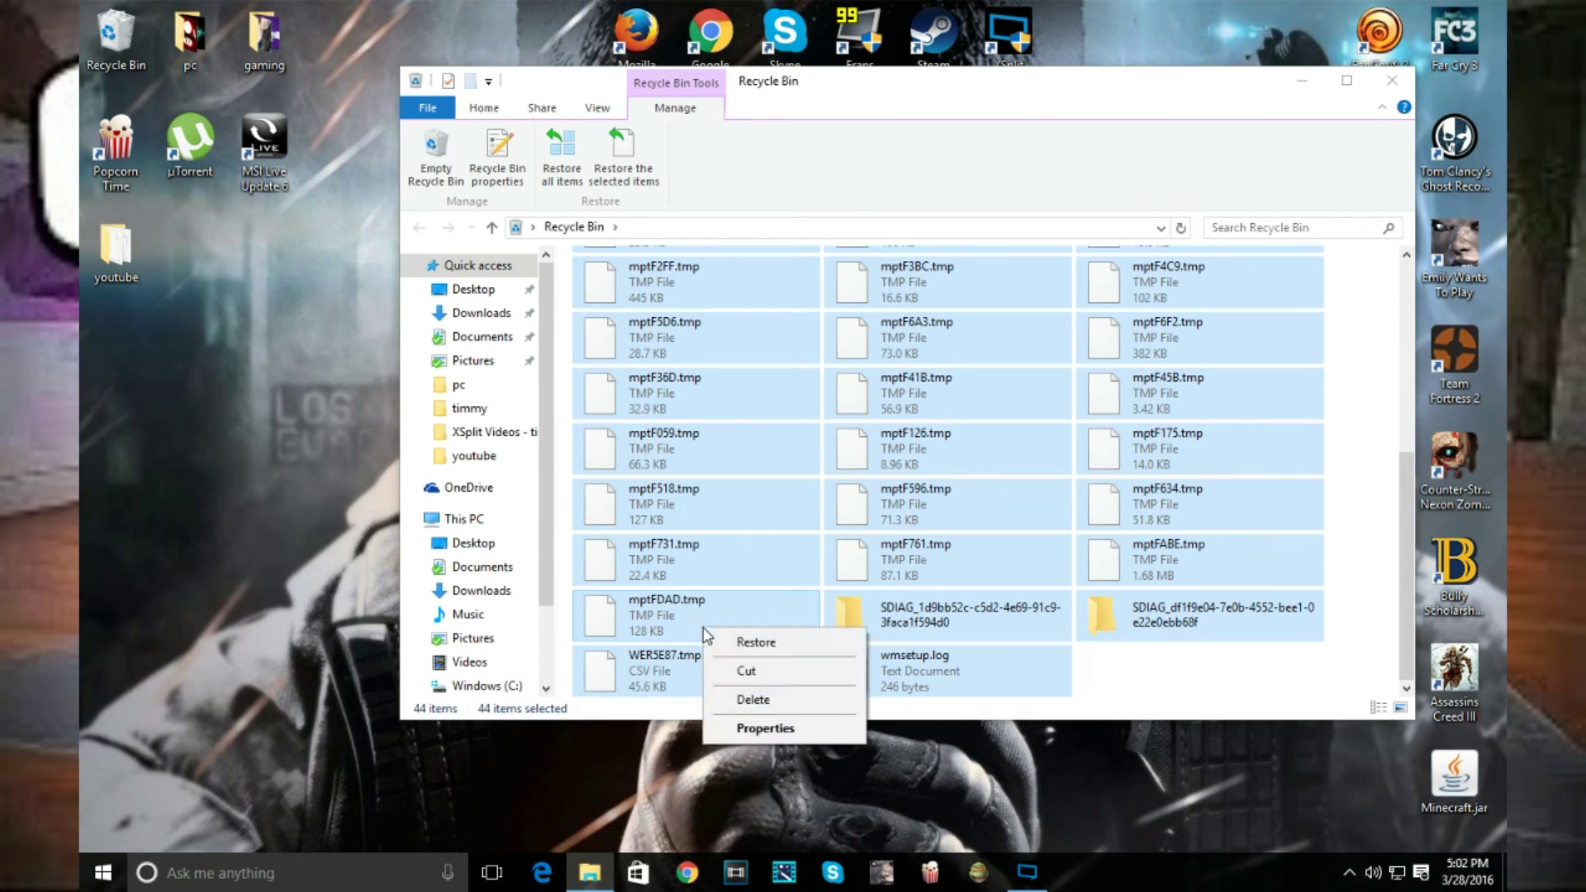
pyautogui.click(749, 701)
pyautogui.click(863, 452)
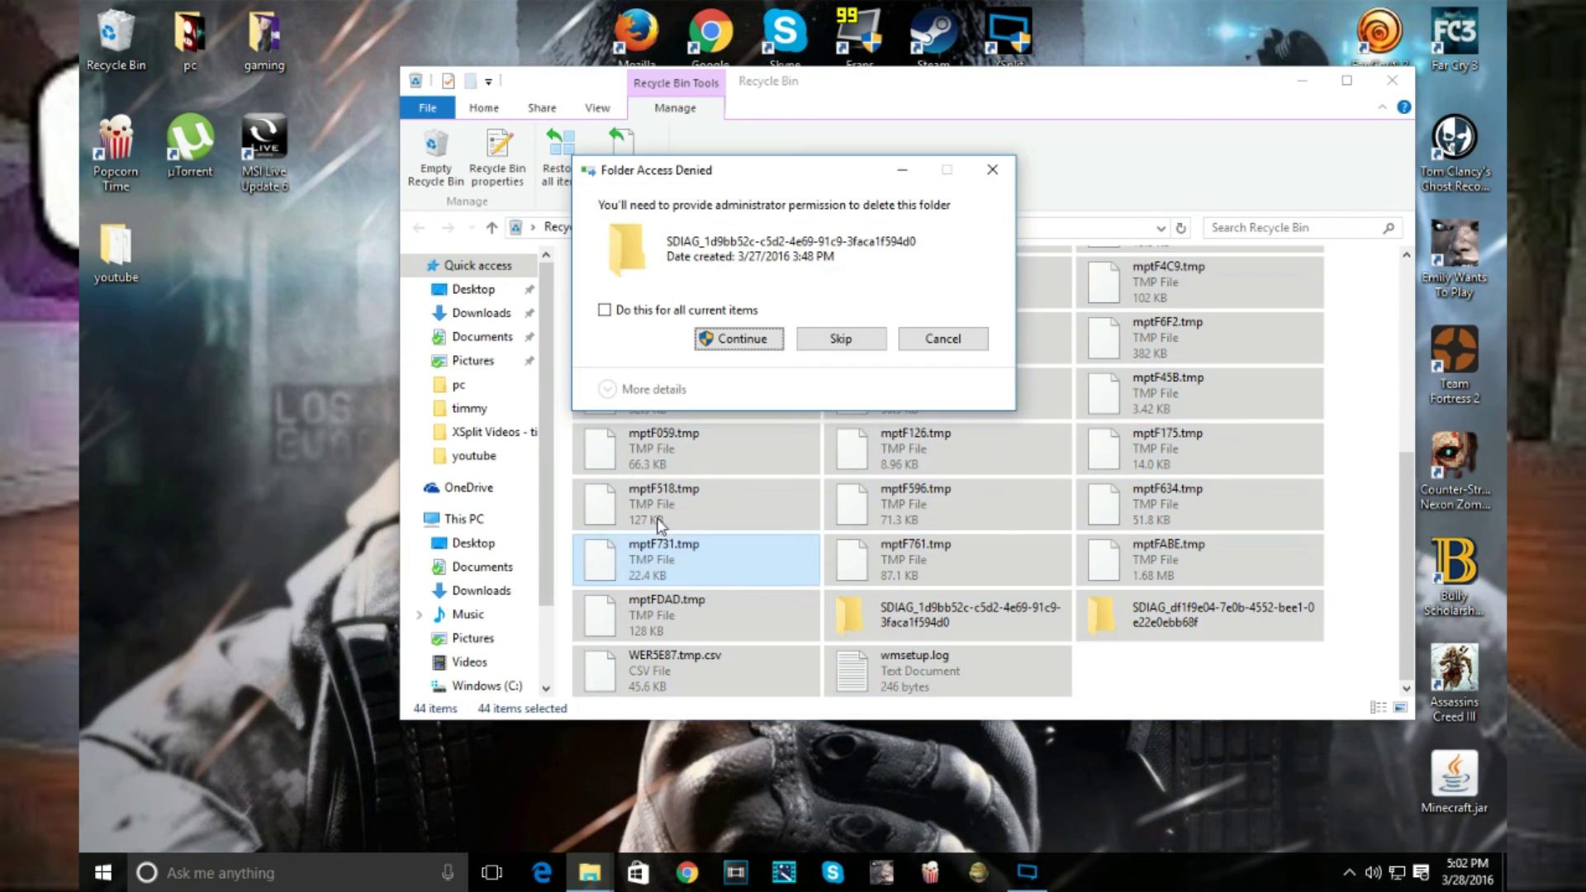
pyautogui.click(750, 336)
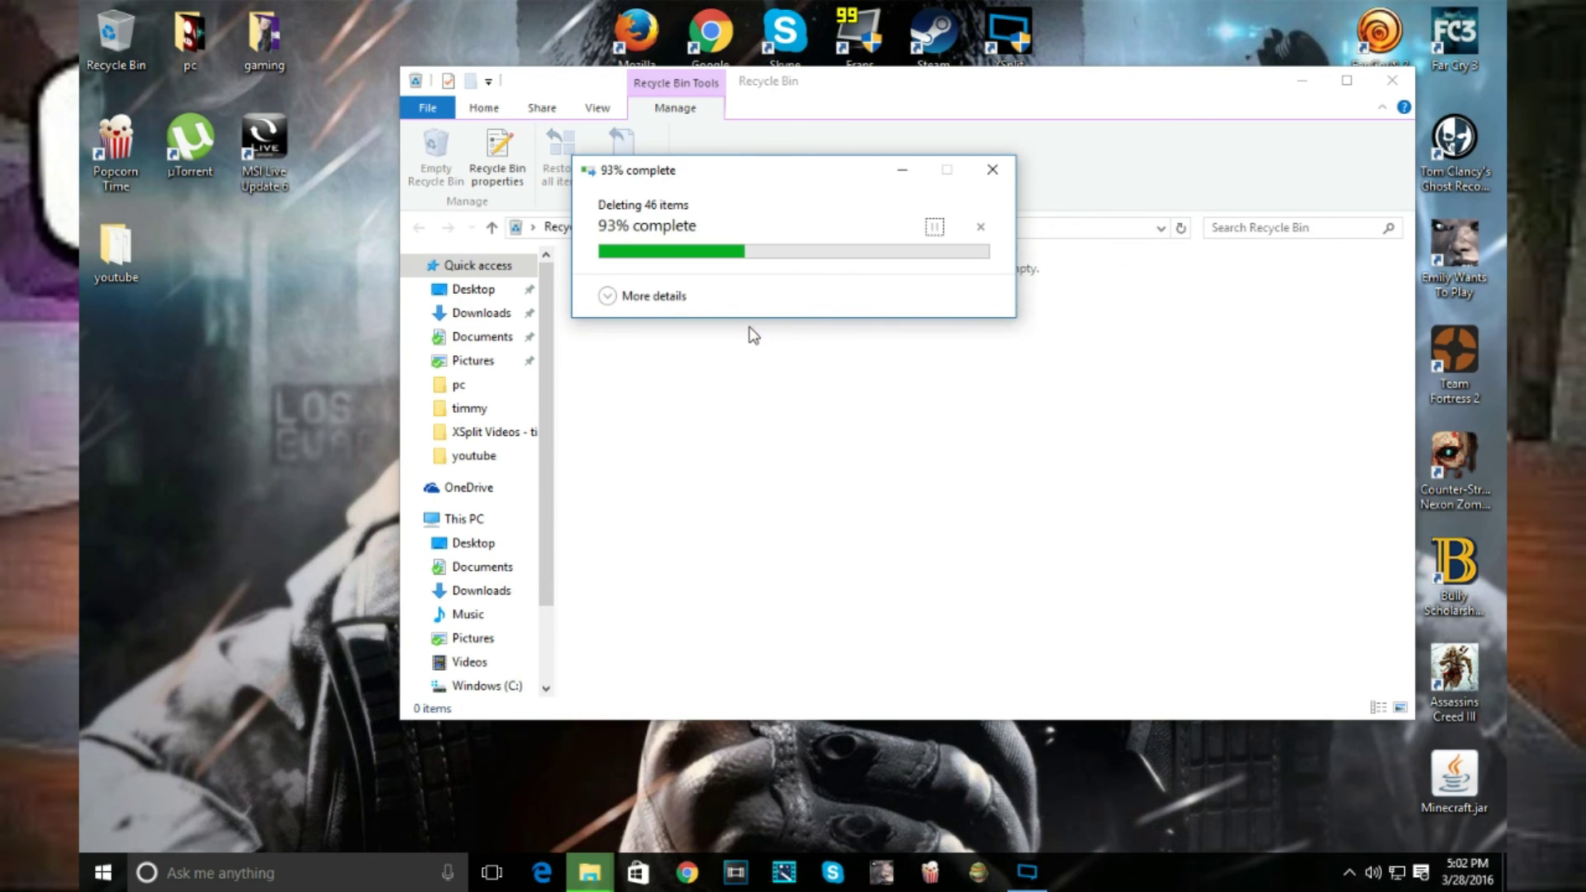
pyautogui.click(1401, 80)
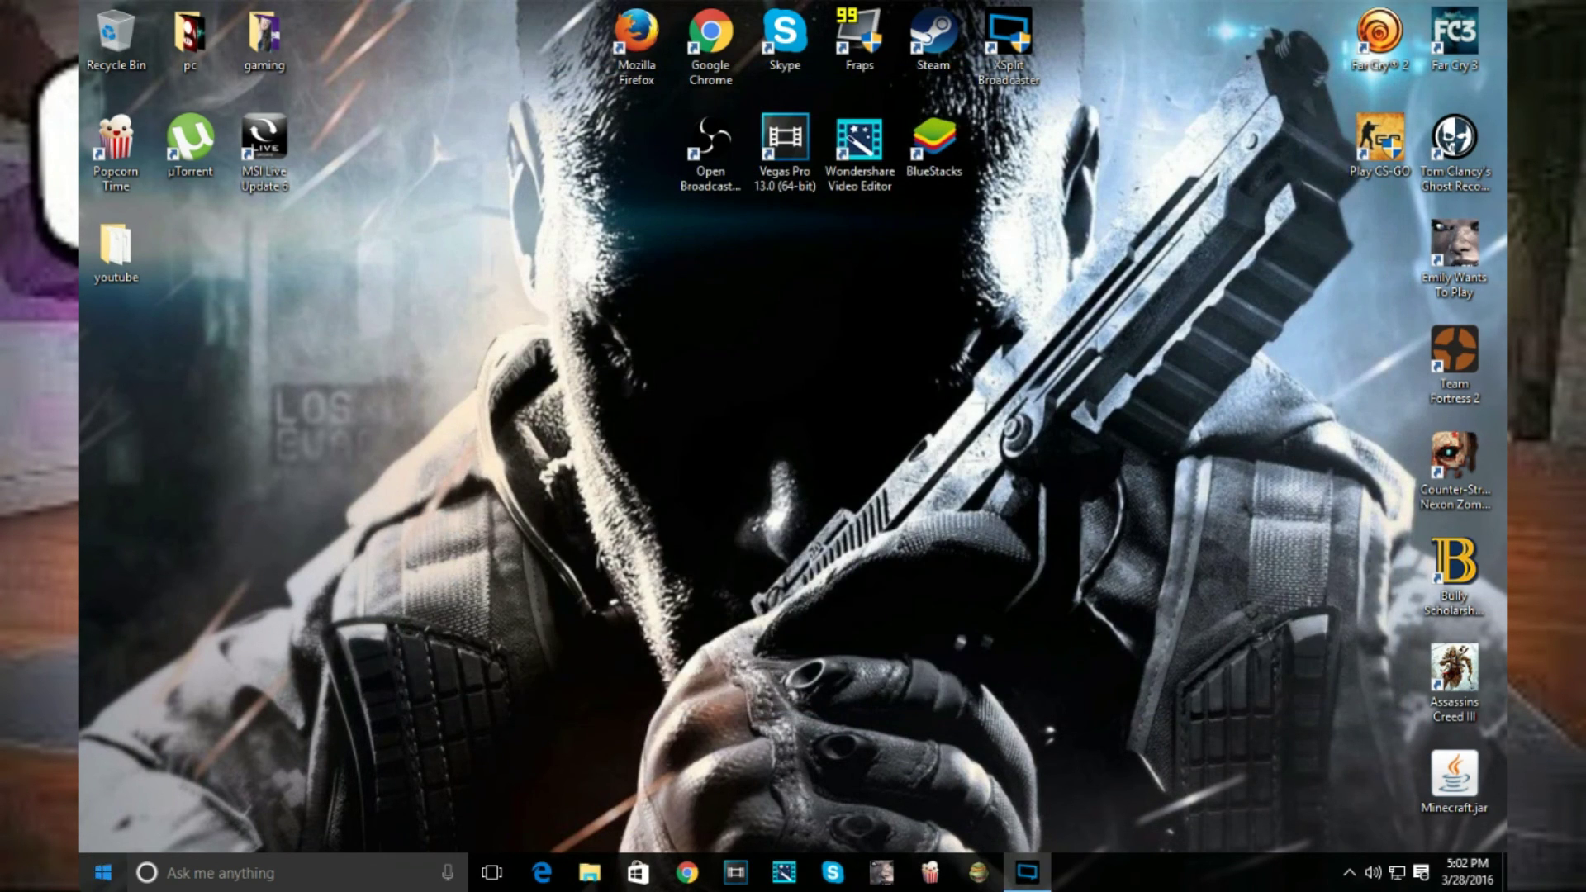
pyautogui.click(103, 872)
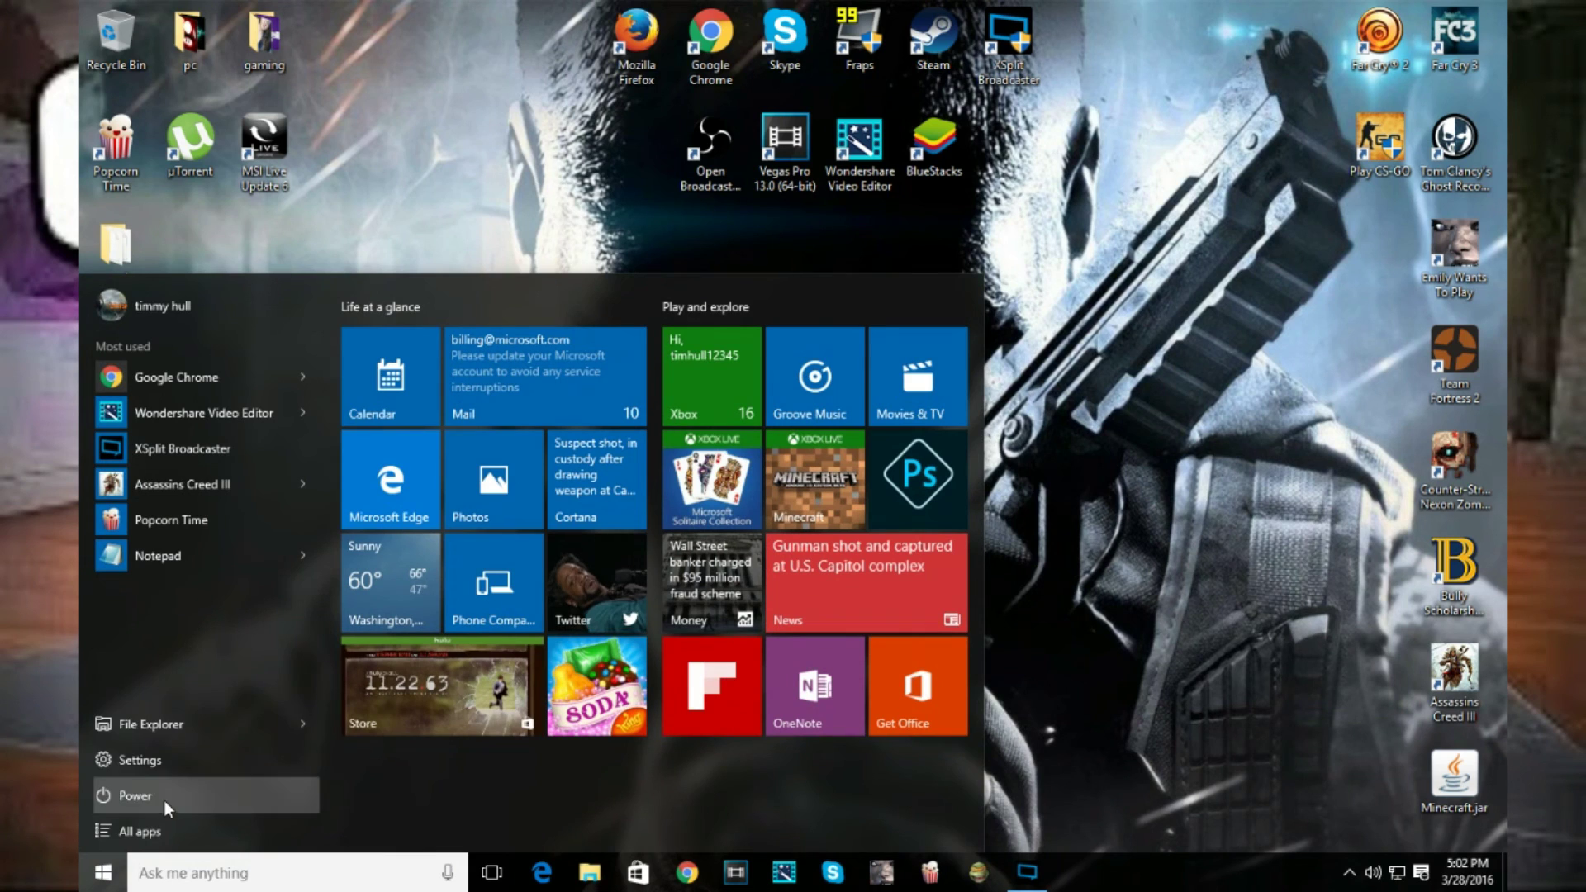
pyautogui.click(164, 798)
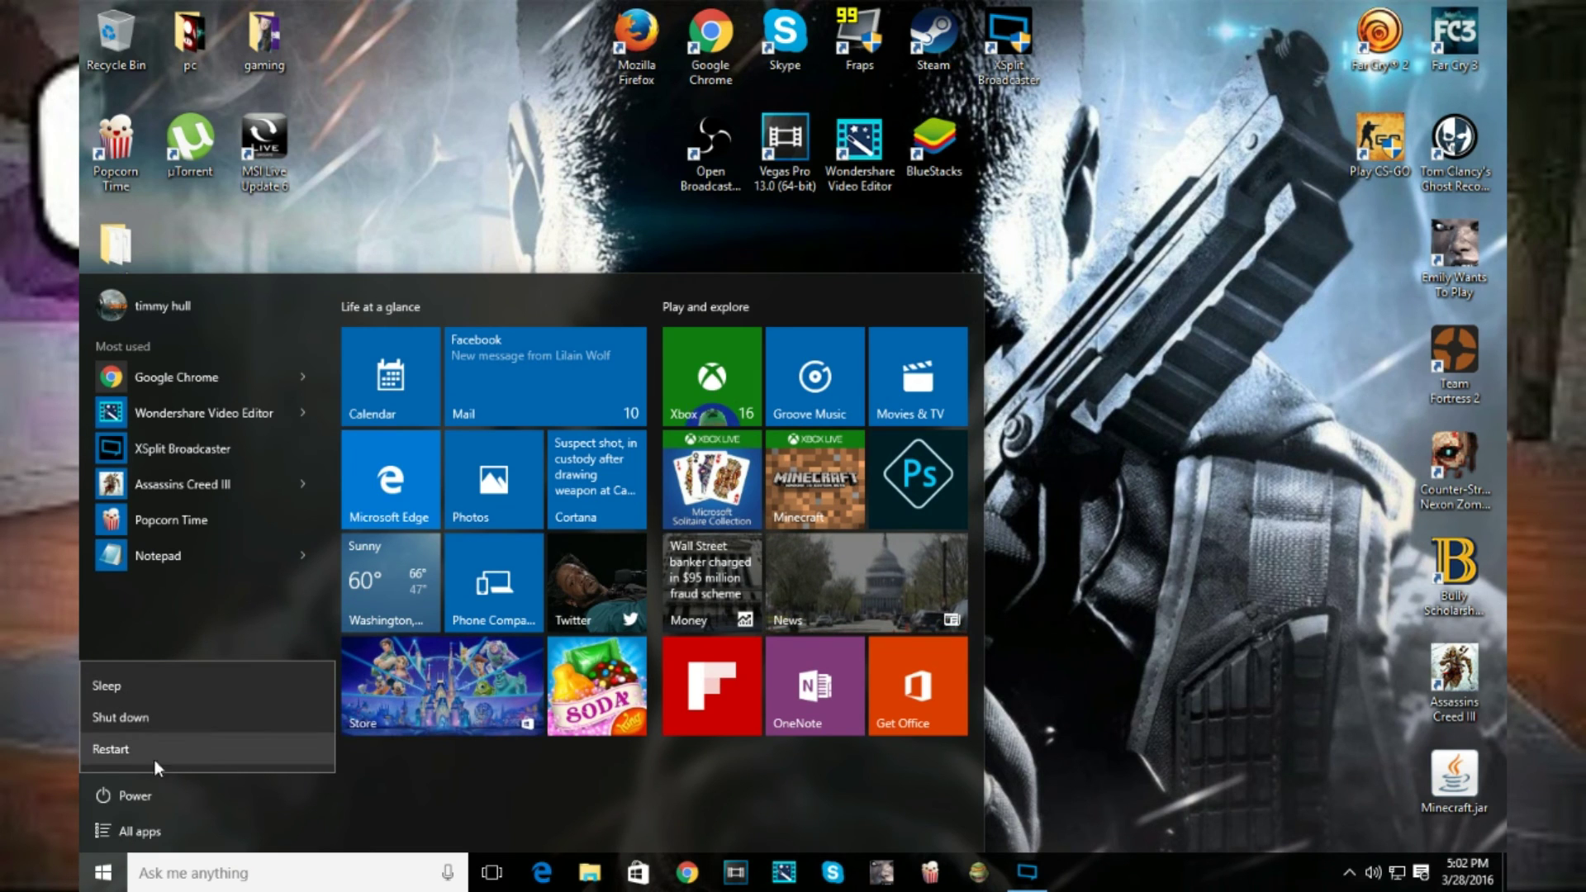
pyautogui.click(460, 119)
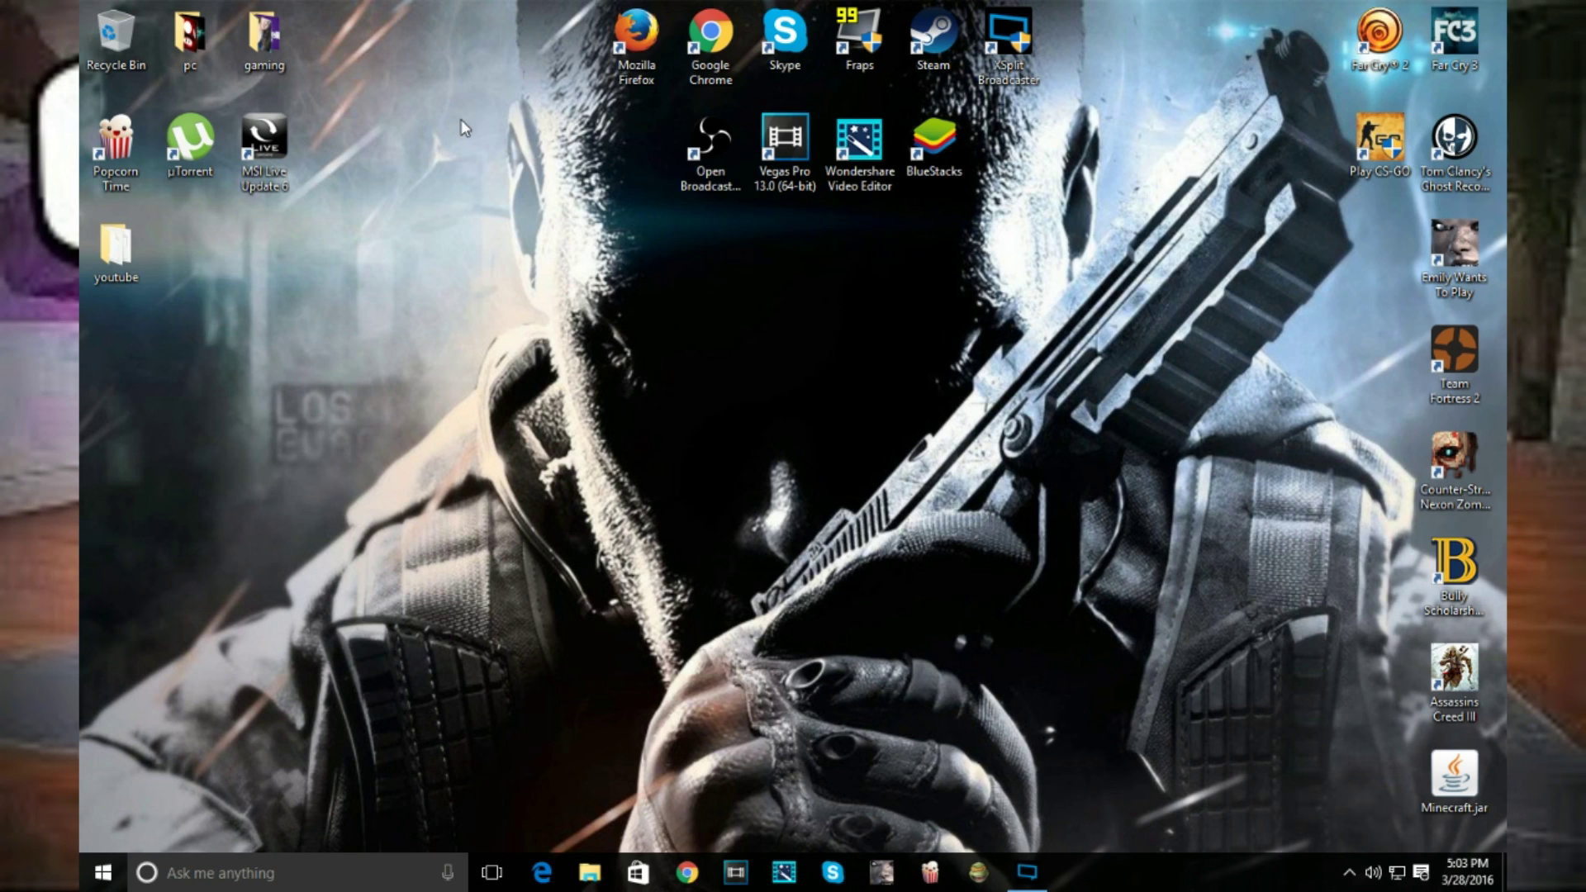
pyautogui.moveTo(509, 409)
pyautogui.mouseDown()
pyautogui.moveTo(1028, 206)
pyautogui.moveTo(1062, 4)
pyautogui.moveTo(1328, 184)
pyautogui.moveTo(1032, 355)
pyautogui.moveTo(775, 413)
pyautogui.moveTo(523, 382)
pyautogui.mouseUp()
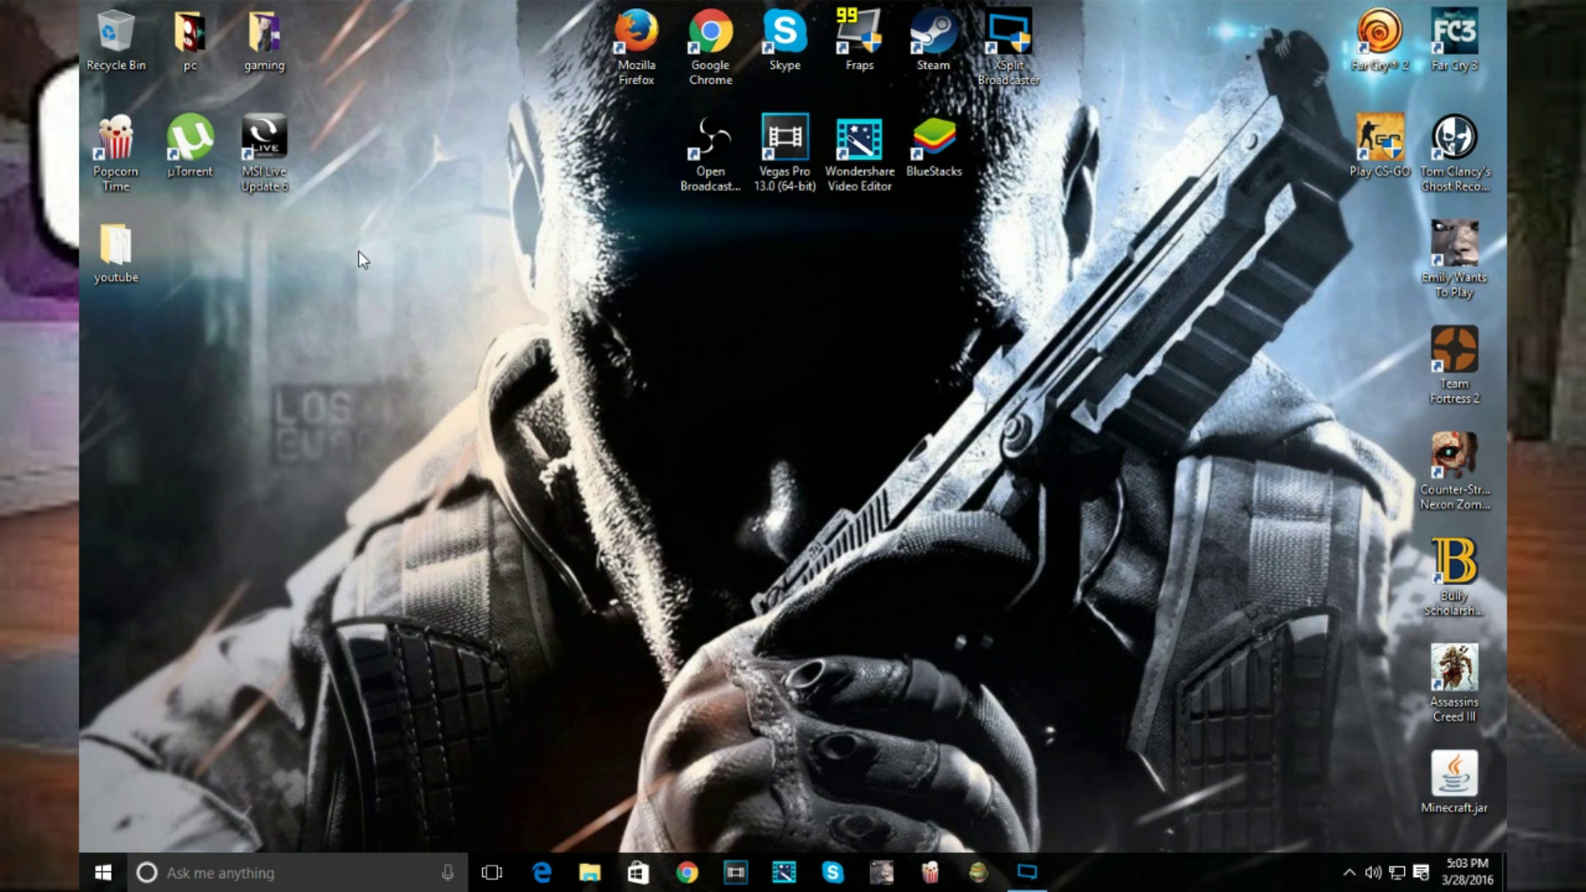